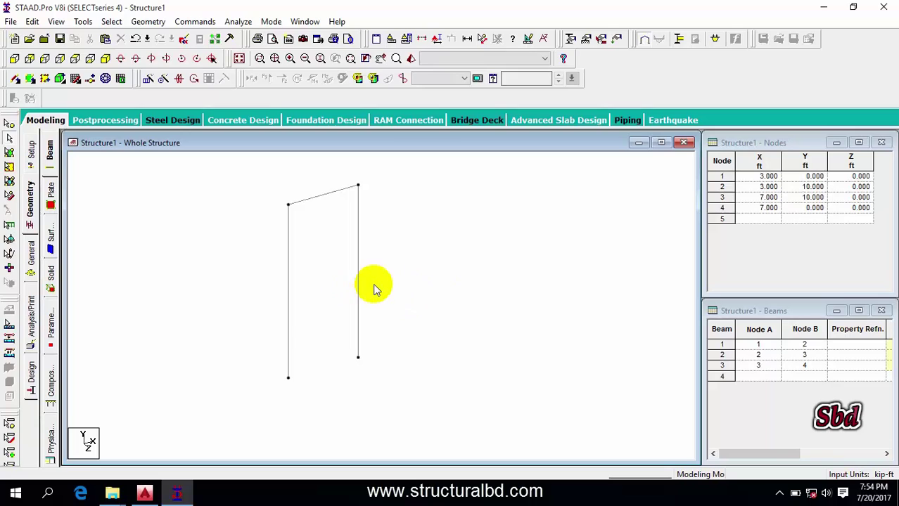
# - Create a new Space structure named Structure2 in foot and kilopound units, starting with Add Beam and discarding changes to Structure1
pyautogui.moveTo(419, 303); pyautogui.dragTo(258, 262, button='middle')
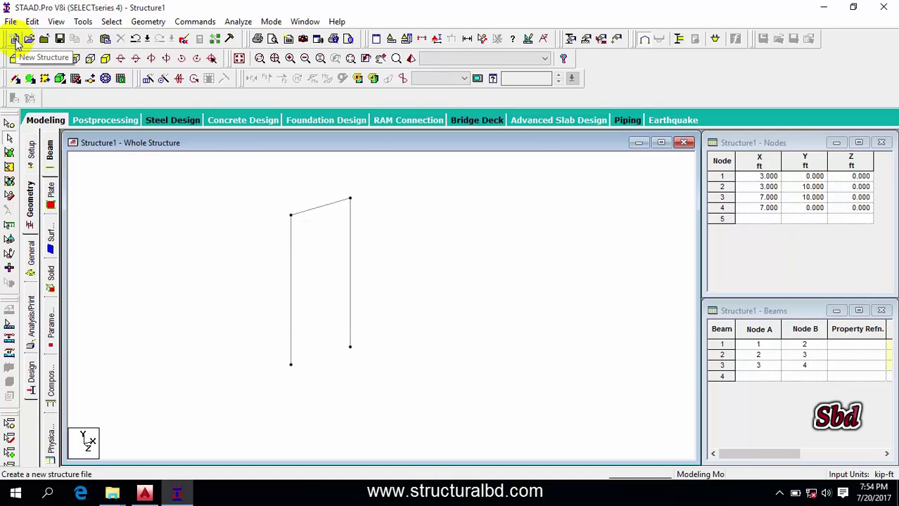
pyautogui.click(15, 40)
pyautogui.click(489, 277)
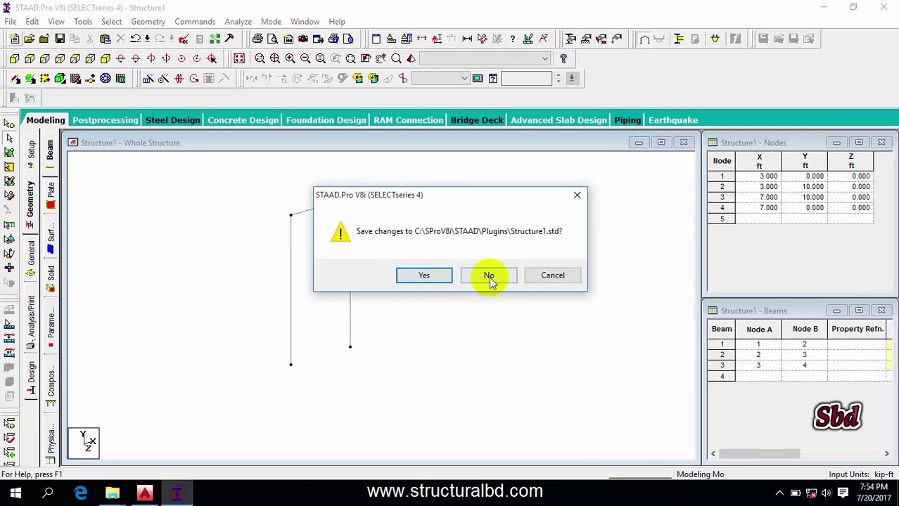
pyautogui.click(323, 142)
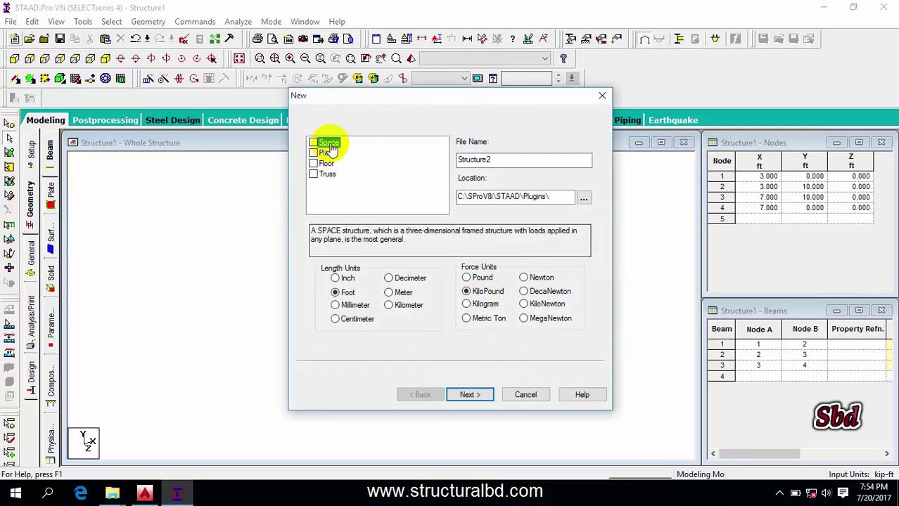
pyautogui.click(469, 394)
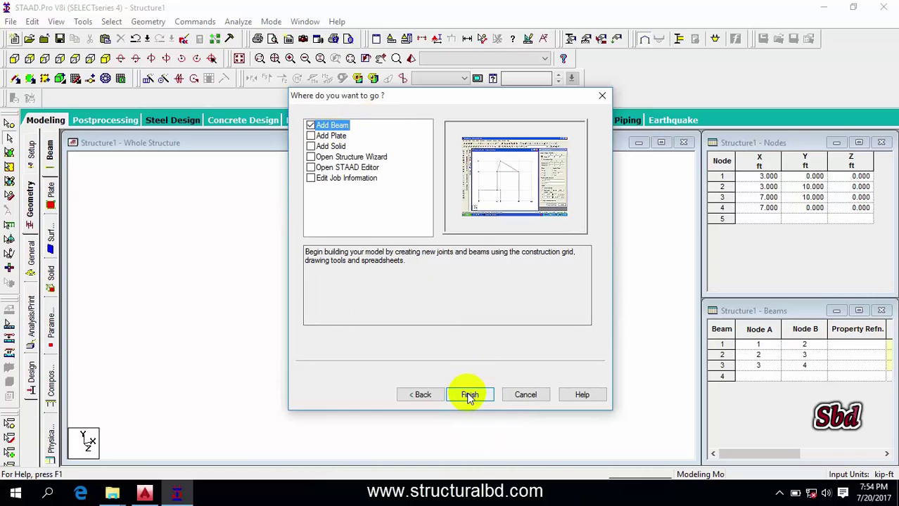
pyautogui.click(468, 395)
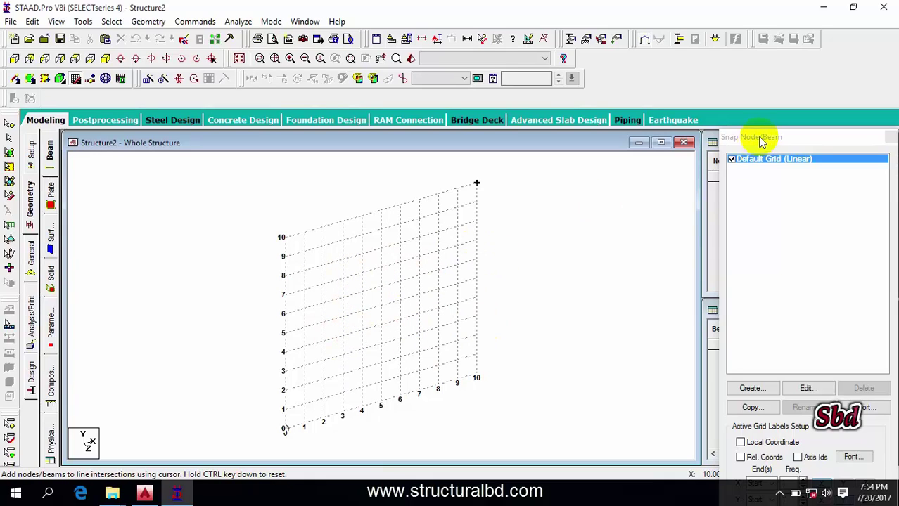
# - Edit the default linear grid so its construction lines are spaced 2 ft apart in both X and Y
pyautogui.moveTo(758, 140); pyautogui.dragTo(738, 111)
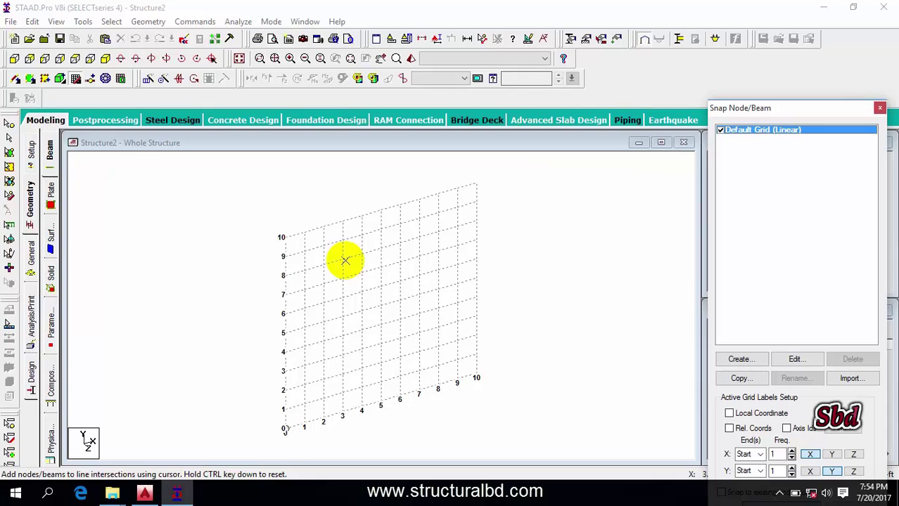
pyautogui.moveTo(740, 110); pyautogui.dragTo(724, 39)
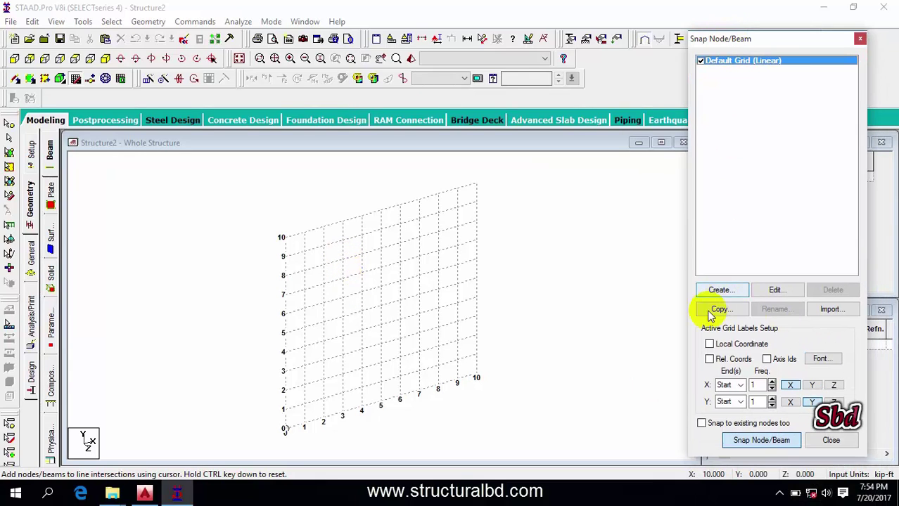
pyautogui.click(774, 291)
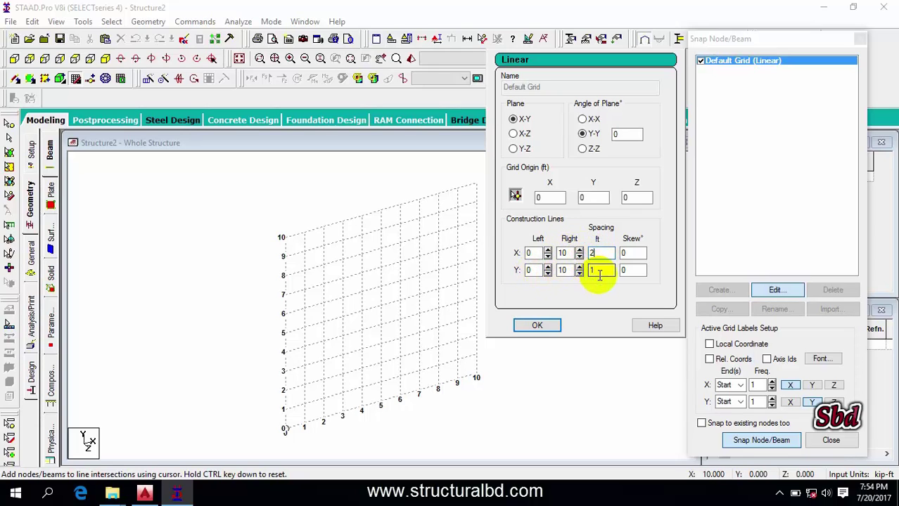
pyautogui.click(599, 275)
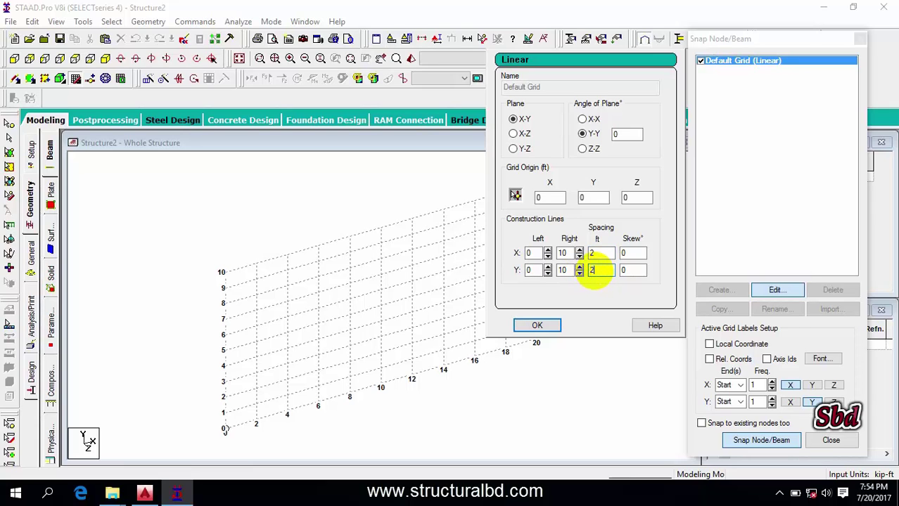
pyautogui.click(537, 325)
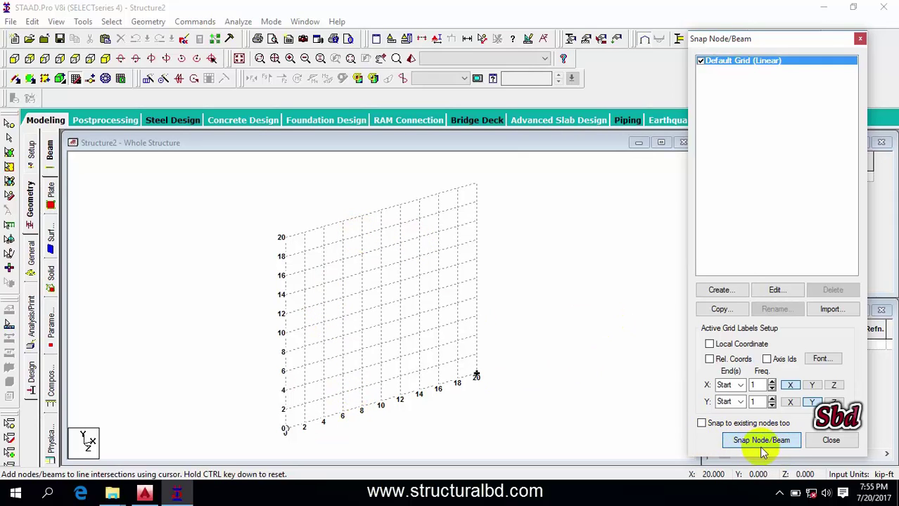
# - Draw a three-member portal frame on the grid through (2, 0), (2, 12), (10, 12) and (10, 0) ft
pyautogui.click(304, 422)
pyautogui.click(305, 308)
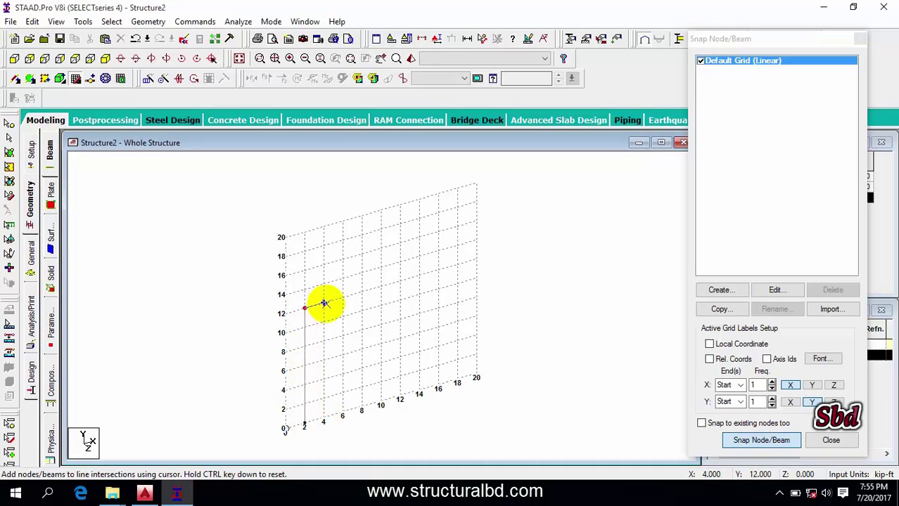
pyautogui.click(379, 287)
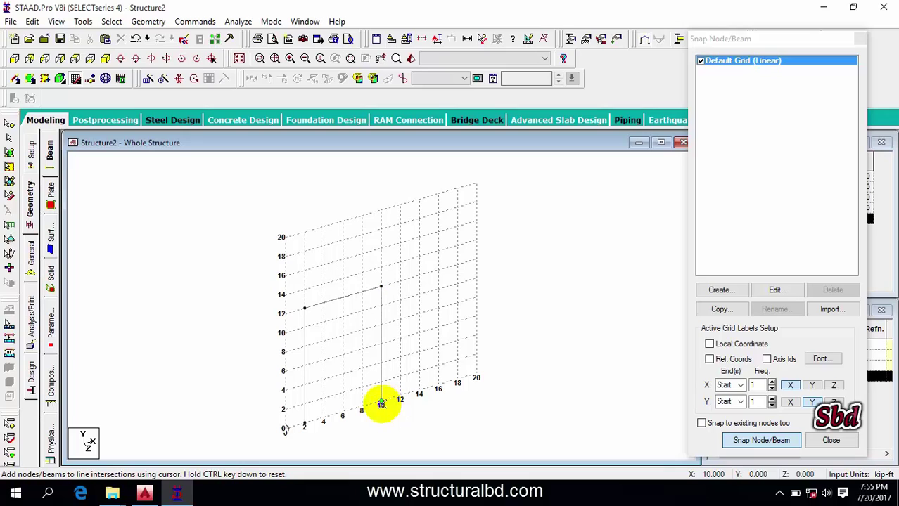
pyautogui.click(380, 402)
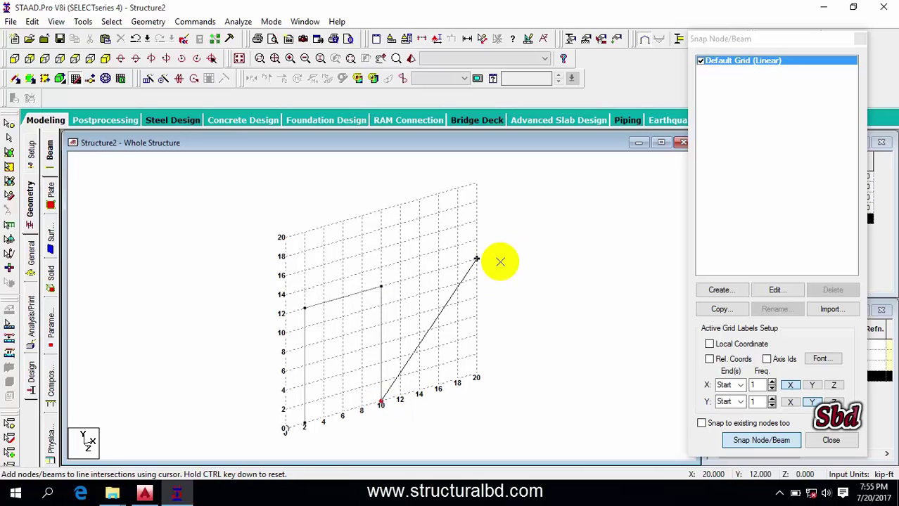
pyautogui.press('Escape')
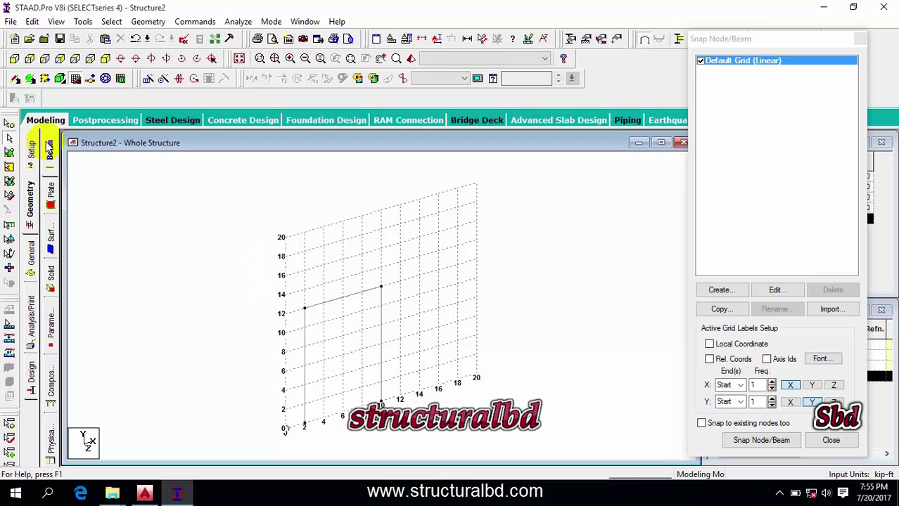
# - Delete all three beams of the portal frame together with their unattached nodes
pyautogui.click(10, 141)
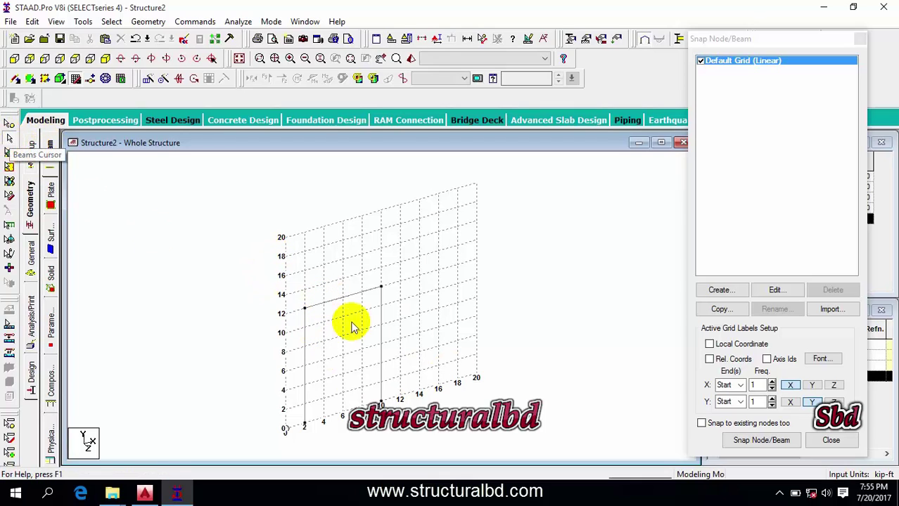
pyautogui.moveTo(248, 268); pyautogui.dragTo(407, 441)
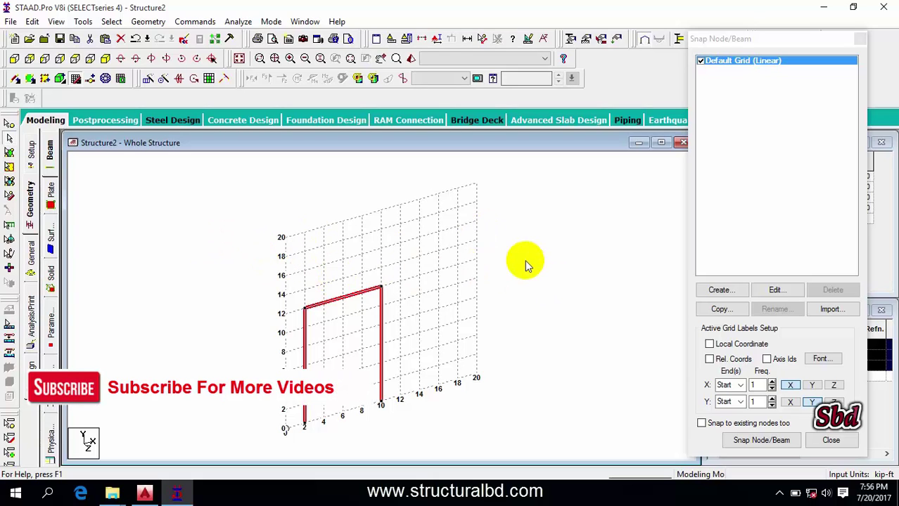
pyautogui.click(780, 40)
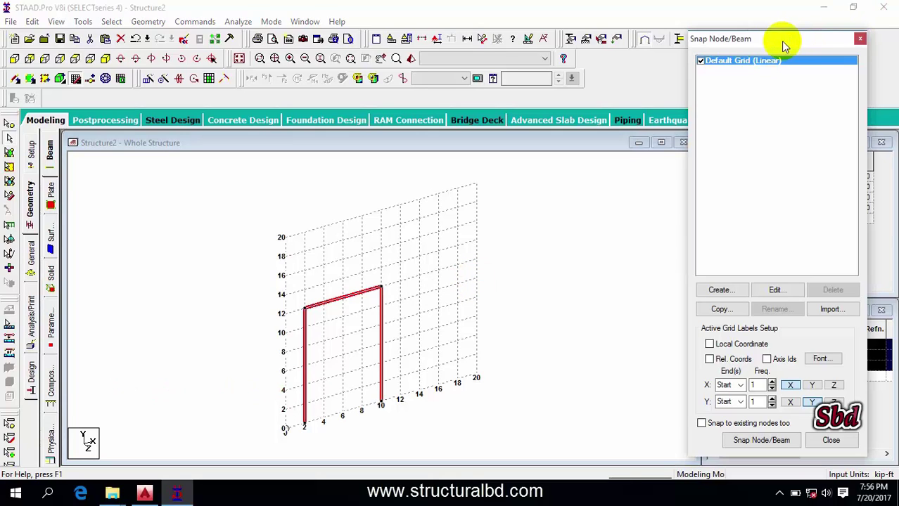
pyautogui.click(859, 39)
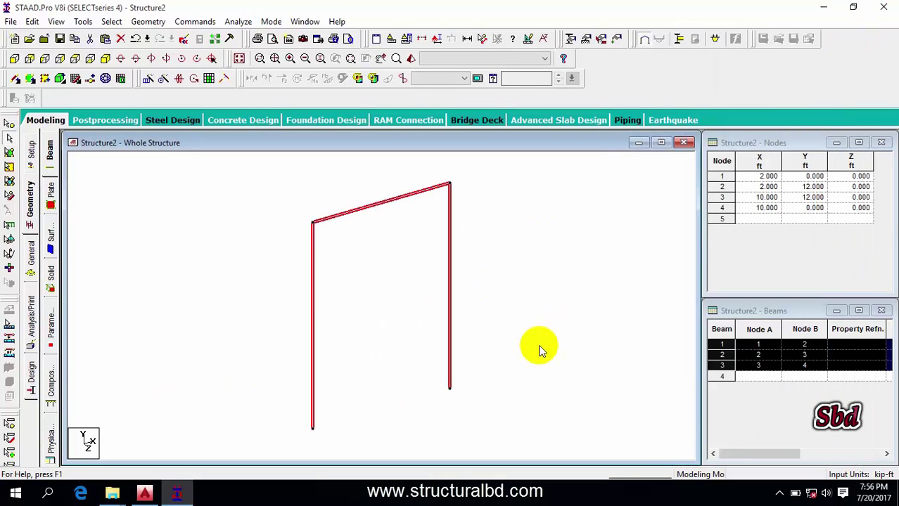
pyautogui.press('Delete')
pyautogui.click(508, 275)
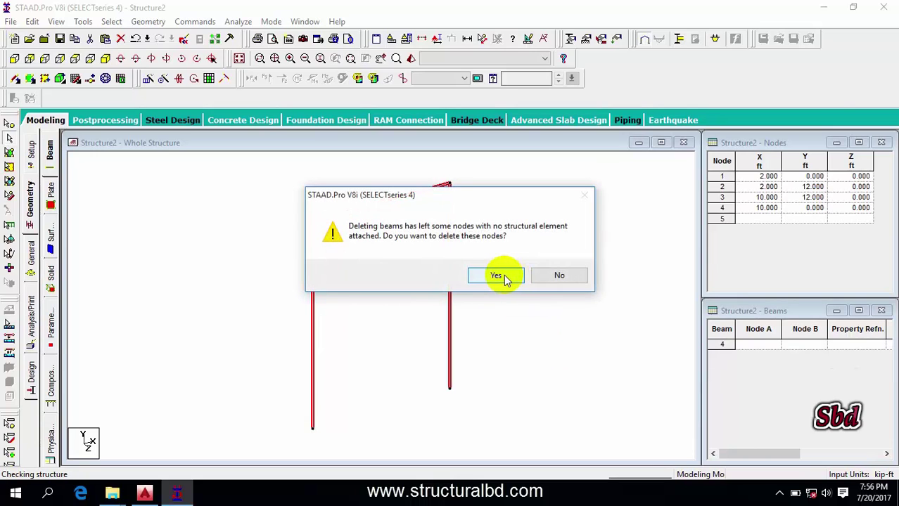
pyautogui.click(503, 277)
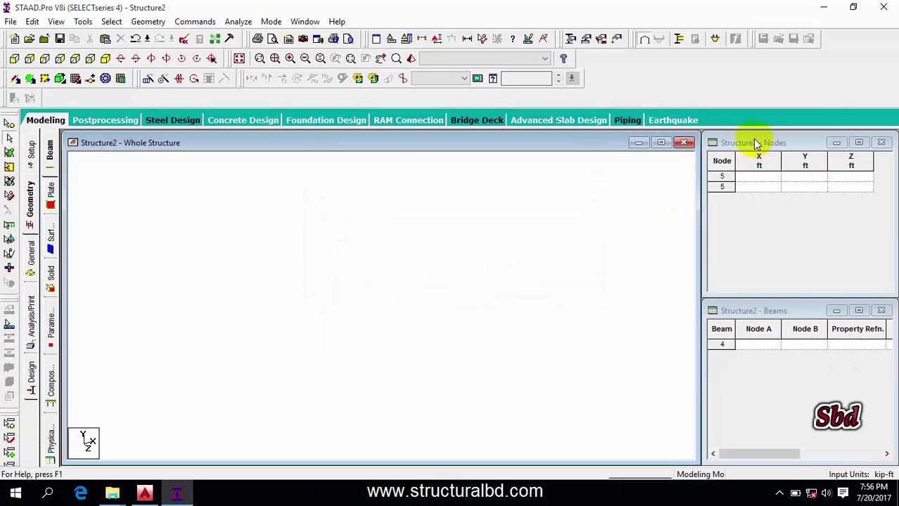
# - Add the first node at the origin (0, 0, 0) in the node table, without the snap grid
pyautogui.click(31, 260)
pyautogui.click(31, 201)
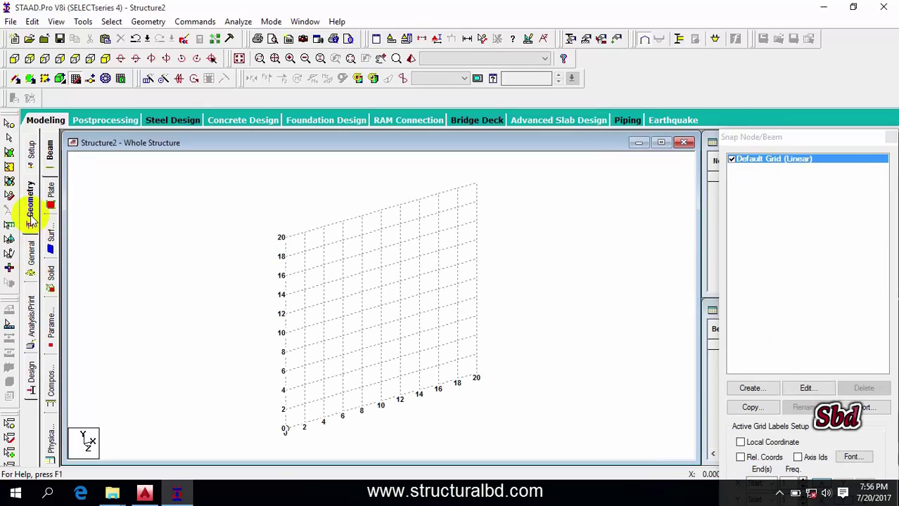
pyautogui.click(890, 137)
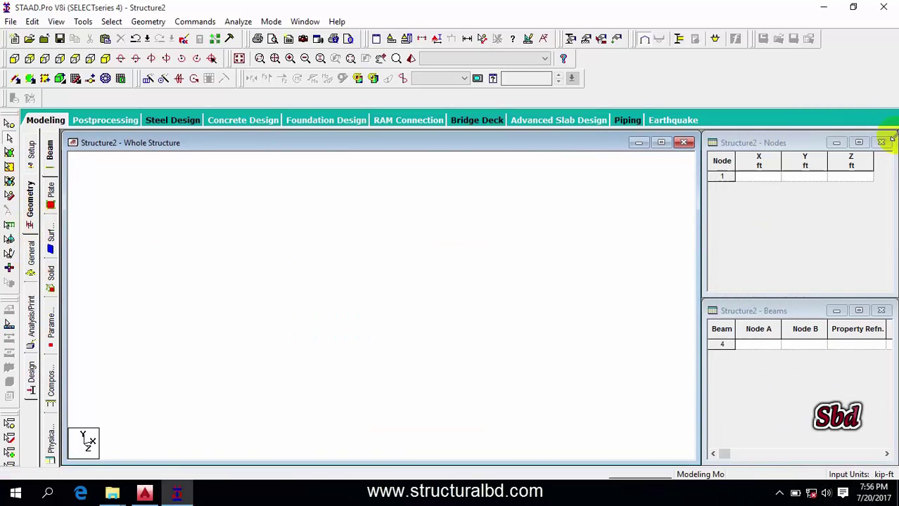
pyautogui.click(756, 176)
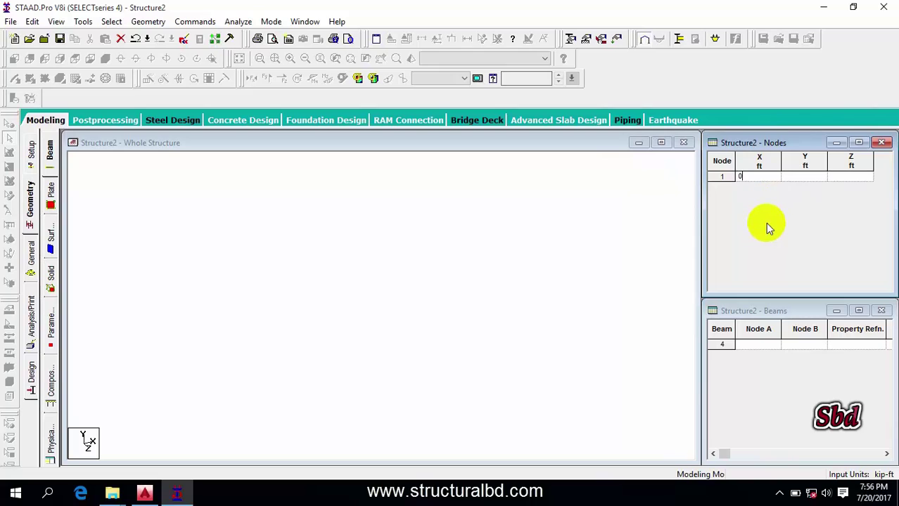
pyautogui.press('Return')
pyautogui.click(387, 321)
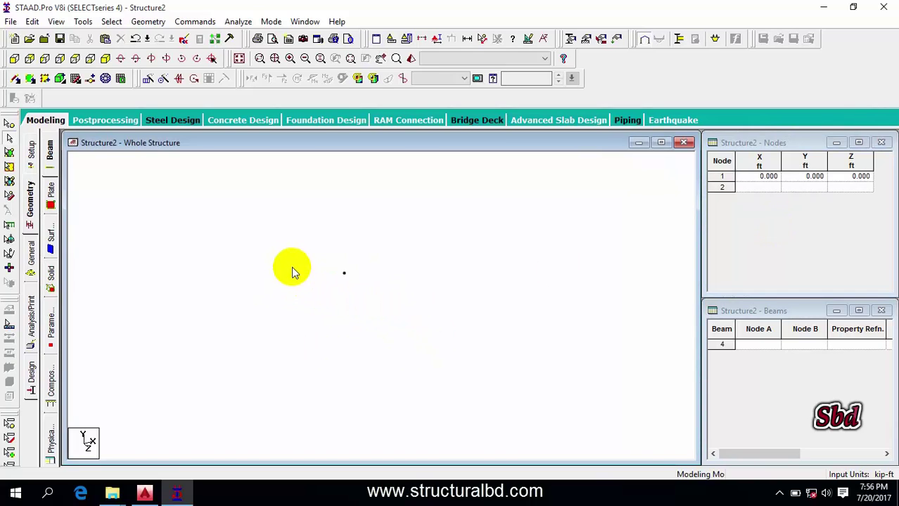
# - Switch to the floor plan in AutoCAD and examine its column positions and the dimensions between them
pyautogui.click(179, 494)
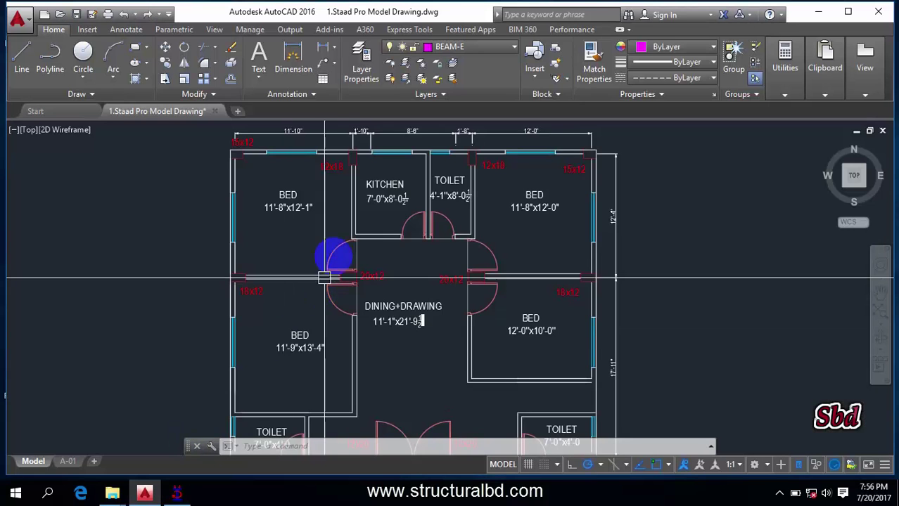
pyautogui.scroll(-2, 318, 211)
pyautogui.scroll(5, 302, 197)
pyautogui.scroll(-4, 532, 199)
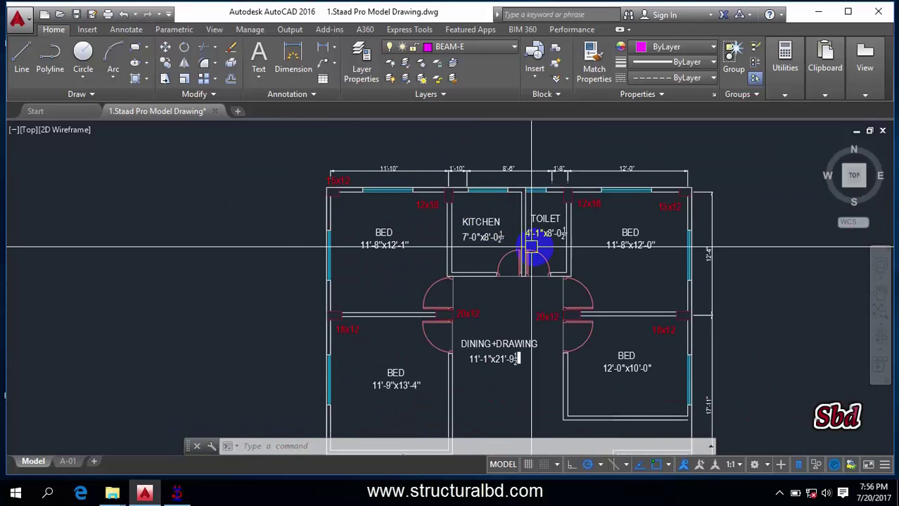
pyautogui.scroll(1, 616, 190)
pyautogui.scroll(-3, 487, 281)
pyautogui.scroll(-2, 363, 216)
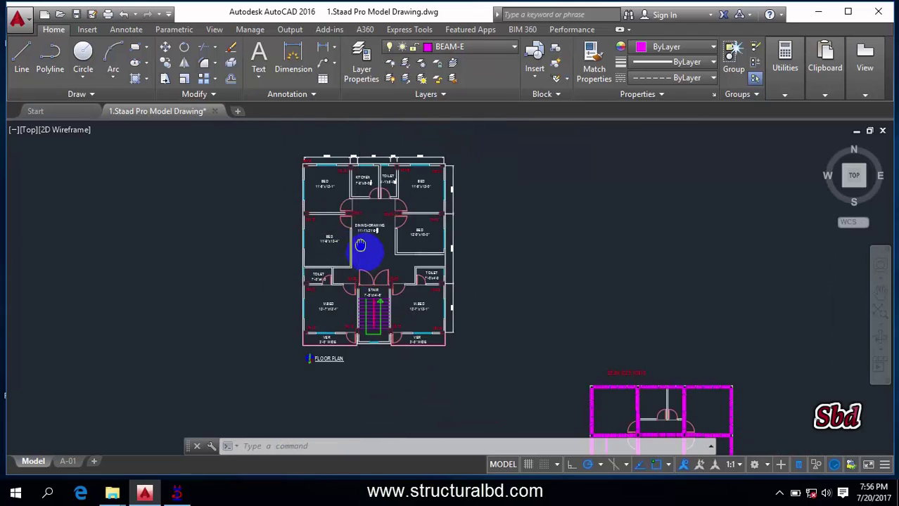
pyautogui.scroll(5, 367, 247)
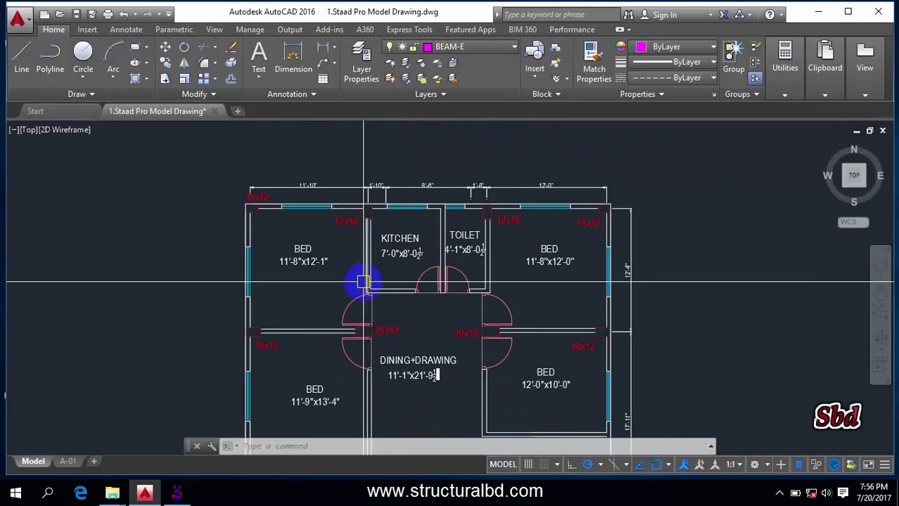
pyautogui.scroll(3, 360, 281)
pyautogui.scroll(-8, 364, 205)
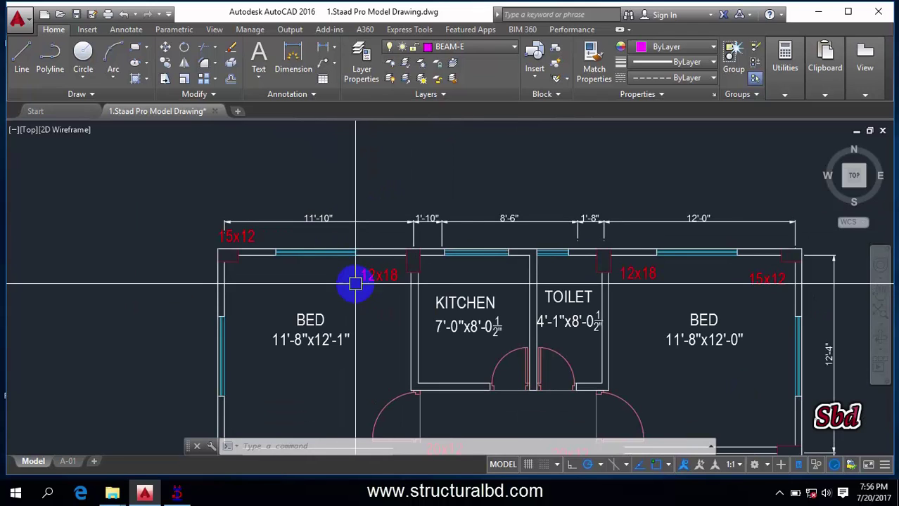
pyautogui.scroll(8, 446, 317)
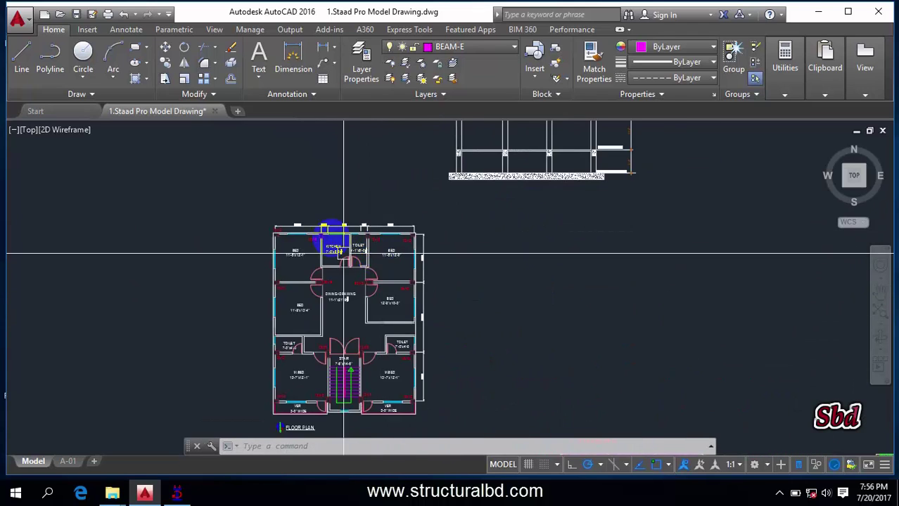
pyautogui.scroll(-3, 355, 271)
pyautogui.scroll(-1, 407, 369)
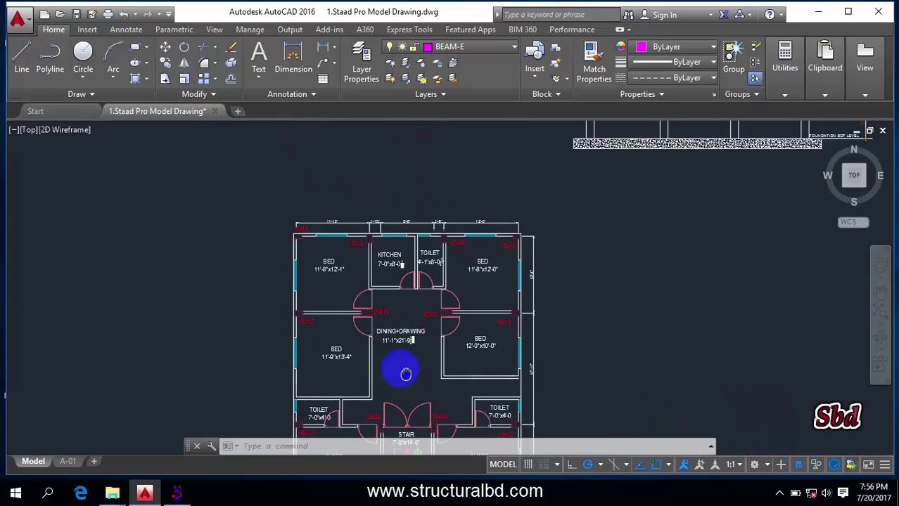
# - Add a linear dimension between the two 12x18 columns above the kitchen and toilet, and return to STAAD.Pro
pyautogui.scroll(4, 382, 260)
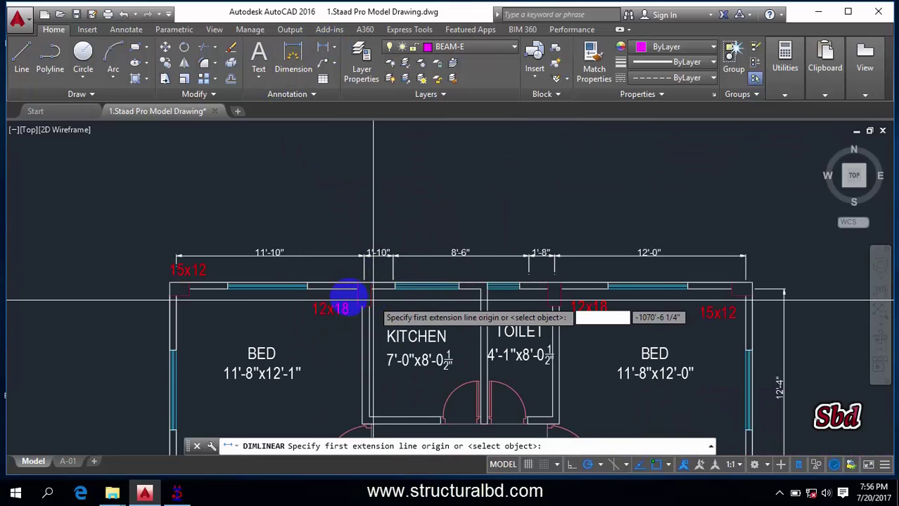
pyautogui.click(364, 265)
pyautogui.click(554, 269)
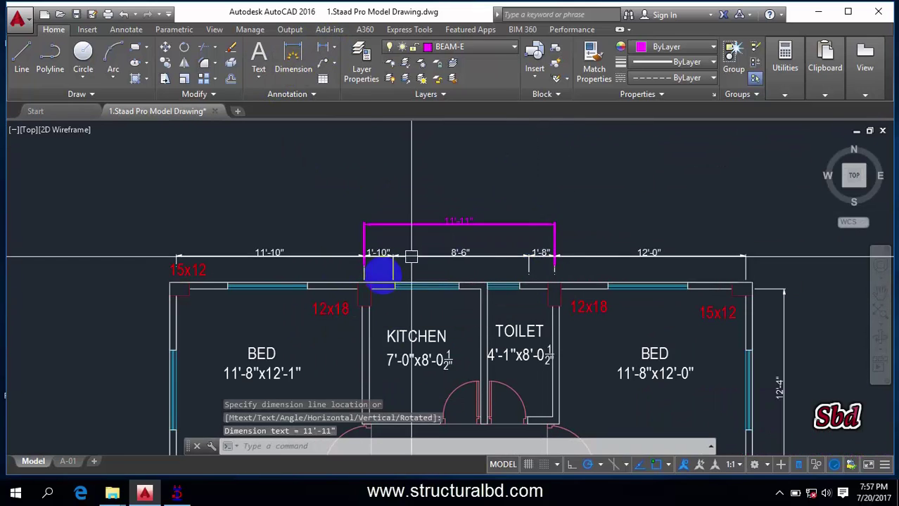
pyautogui.moveTo(306, 275); pyautogui.dragTo(240, 234, button='middle')
pyautogui.moveTo(387, 233); pyautogui.dragTo(301, 231, button='middle')
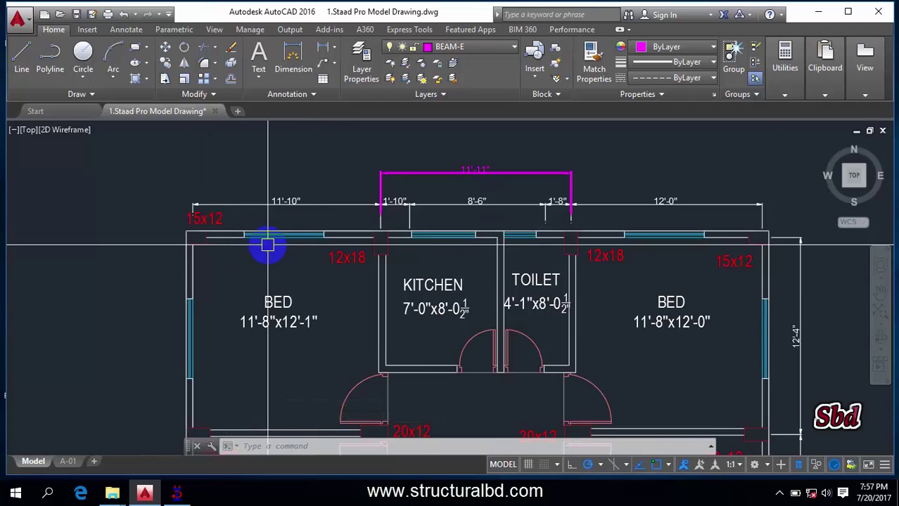
pyautogui.click(180, 490)
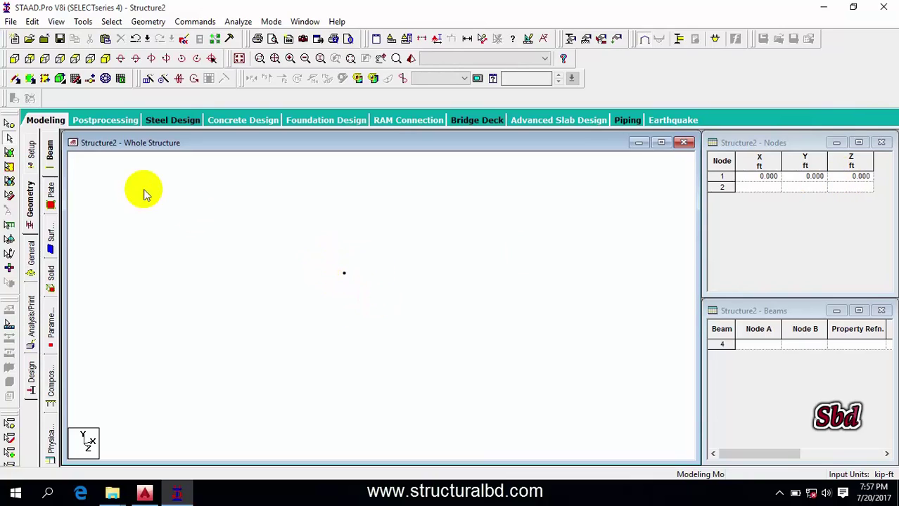
# - Match the origin node to the AutoCAD floor plan's corner column and examine the column spacing along the row above the kitchen
pyautogui.click(9, 124)
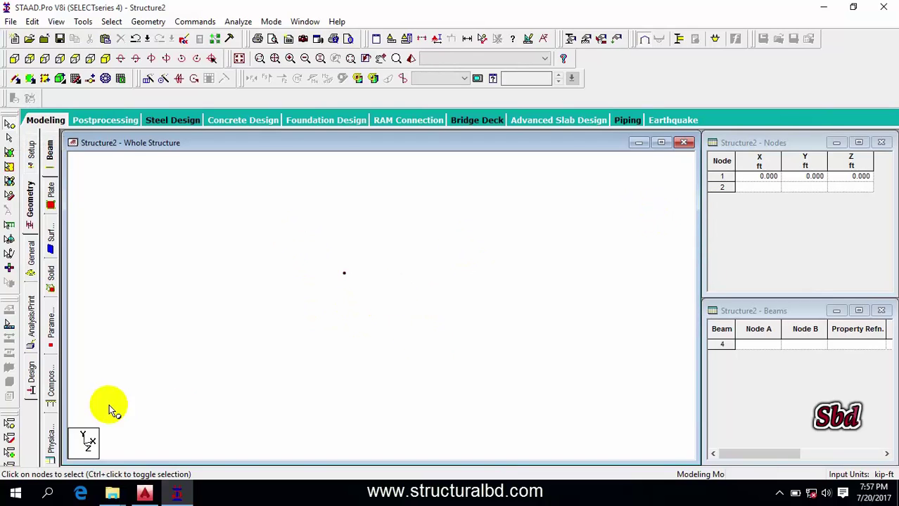
pyautogui.click(344, 272)
pyautogui.click(144, 495)
pyautogui.scroll(-2, 204, 228)
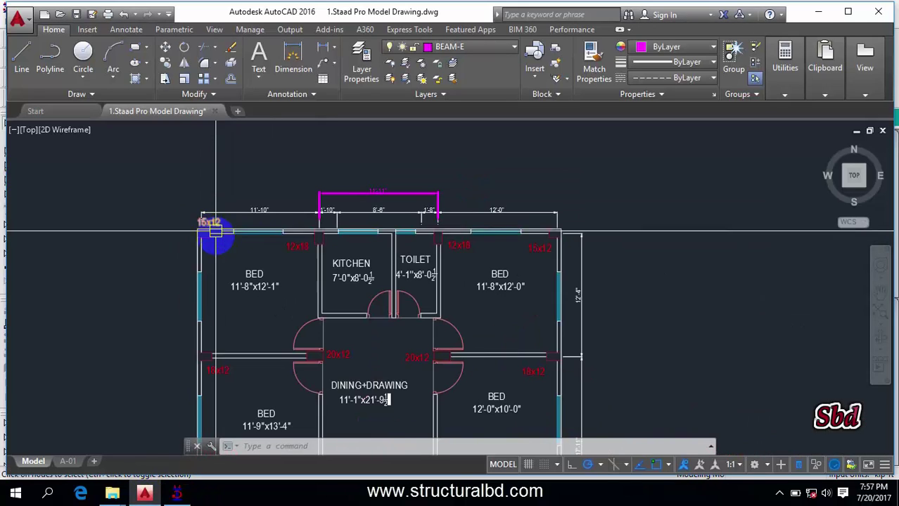
pyautogui.moveTo(209, 230); pyautogui.dragTo(193, 250, button='middle')
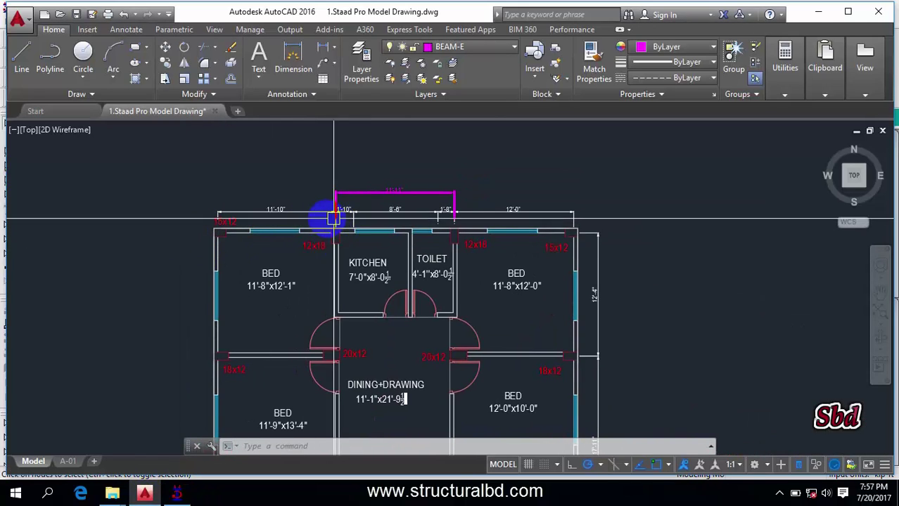
pyautogui.scroll(2, 321, 218)
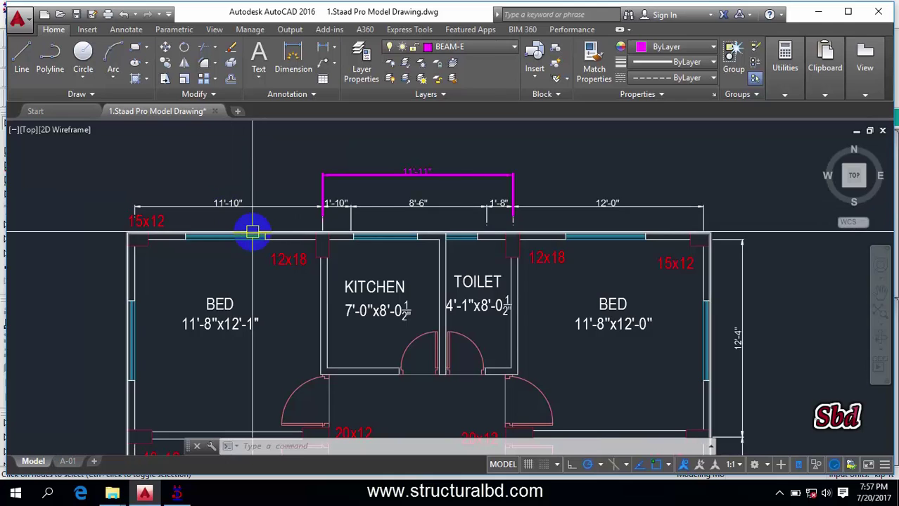
# - Switch to STAAD.Pro and add a second node at (11.92, 0, 0) ft in the node table
pyautogui.click(176, 494)
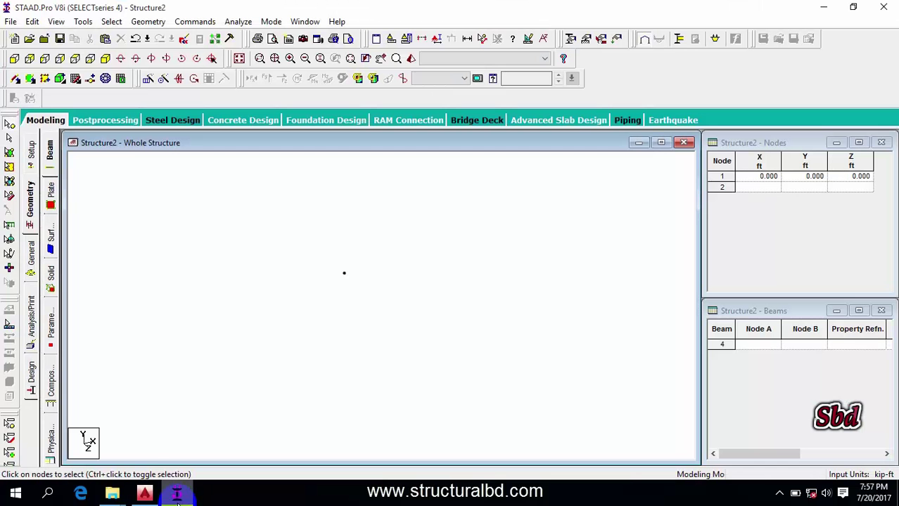
pyautogui.click(758, 189)
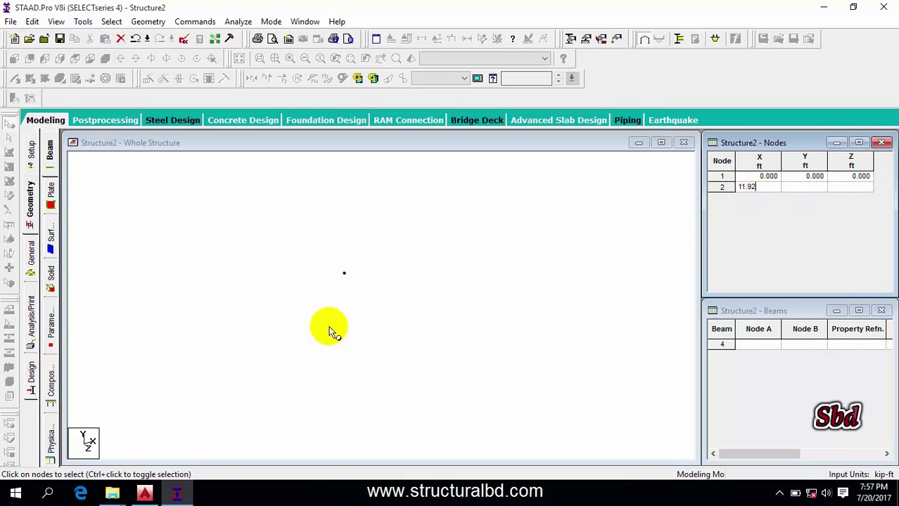
pyautogui.write('11.92')
pyautogui.click(807, 188)
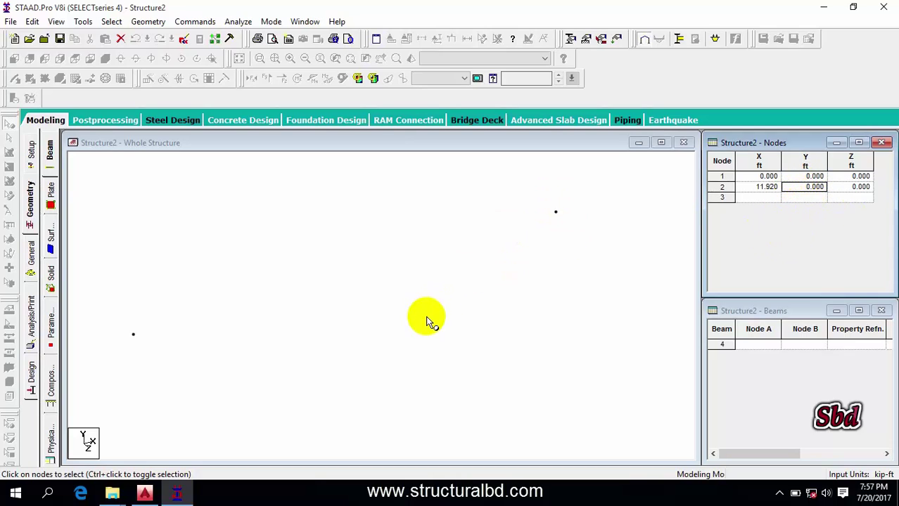
pyautogui.click(418, 292)
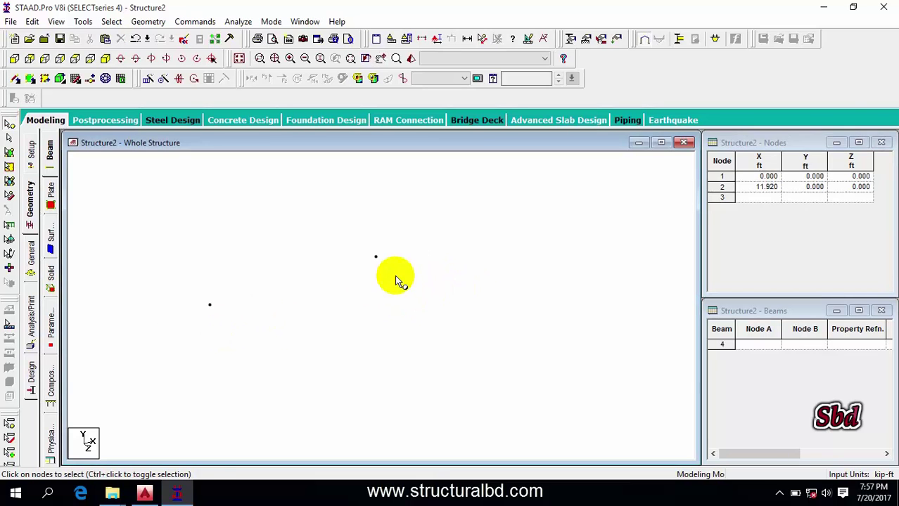
# - Switch to AutoCAD and recheck the dimensions between the columns along the plan's upper wall
pyautogui.click(144, 492)
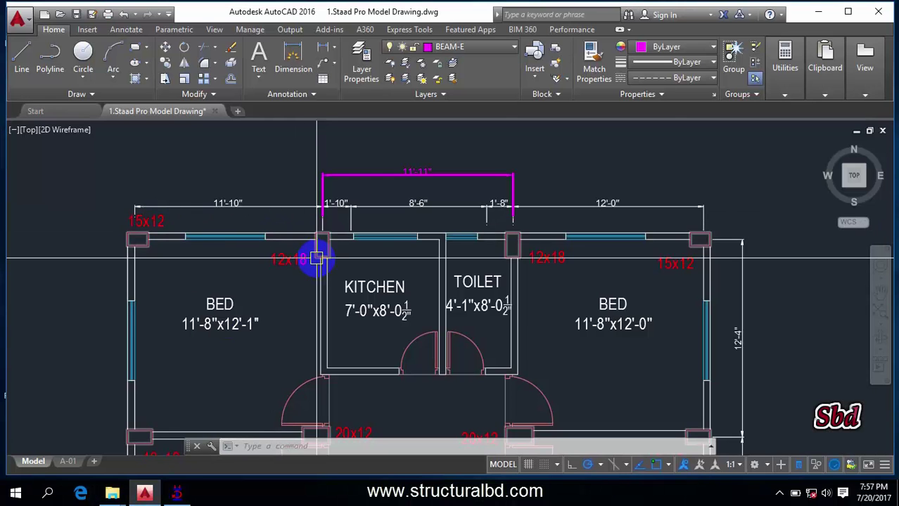
pyautogui.moveTo(311, 257); pyautogui.dragTo(336, 281, button='middle')
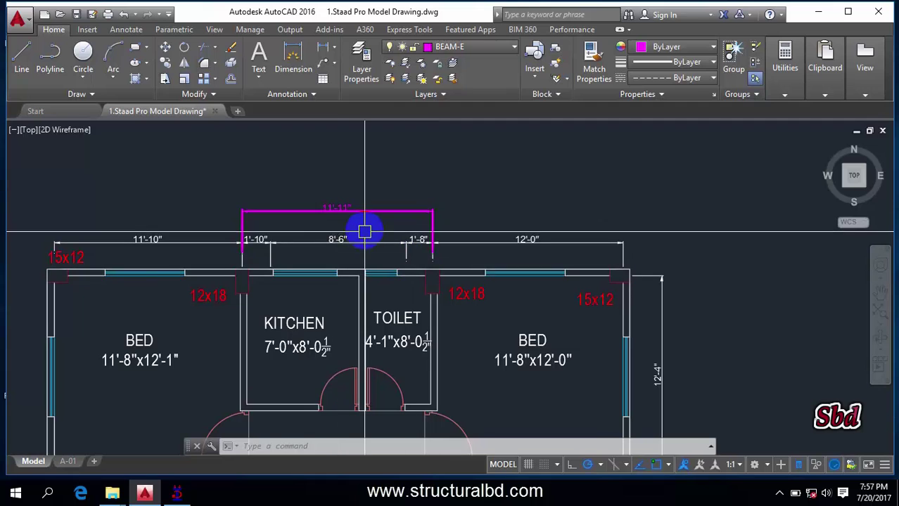
pyautogui.scroll(2, 363, 227)
pyautogui.scroll(-2, 382, 213)
# - Switch to STAAD.Pro and correct the second node's X coordinate to 11.83 ft
pyautogui.click(177, 492)
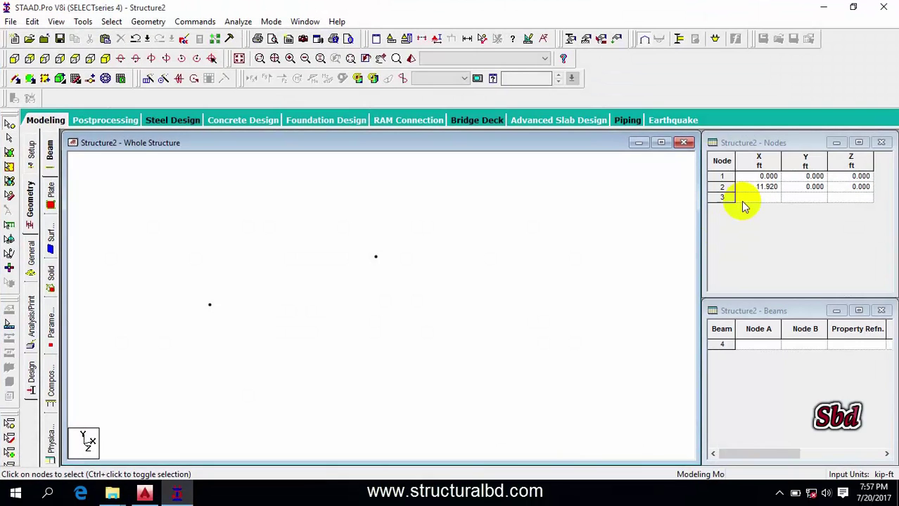
pyautogui.click(746, 199)
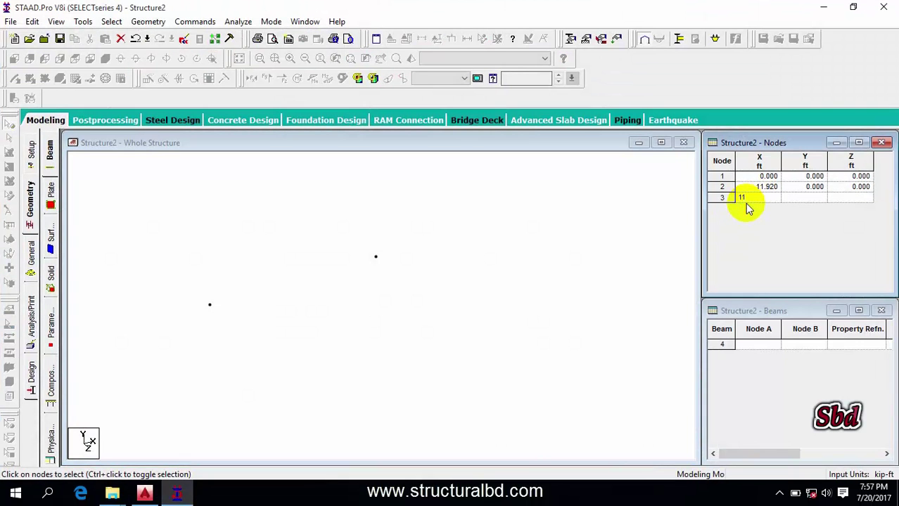
pyautogui.write('2')
pyautogui.click(815, 195)
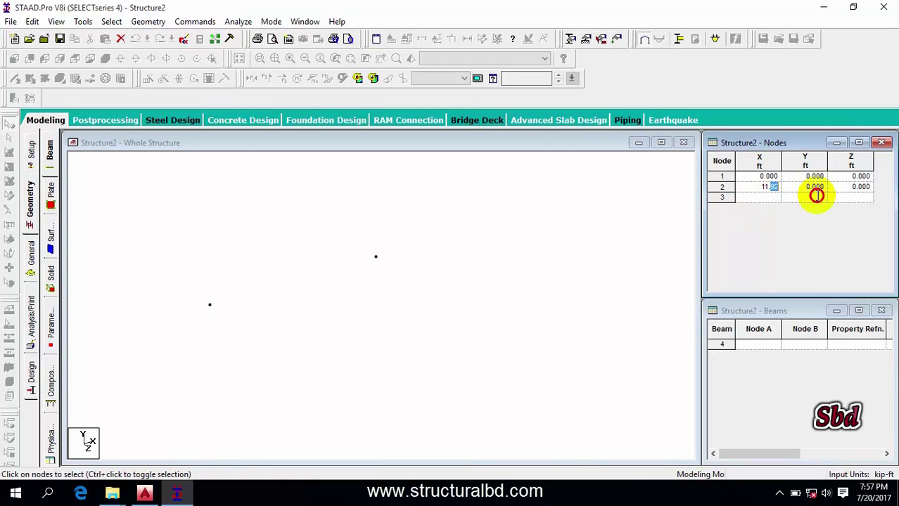
pyautogui.write('83')
pyautogui.click(773, 199)
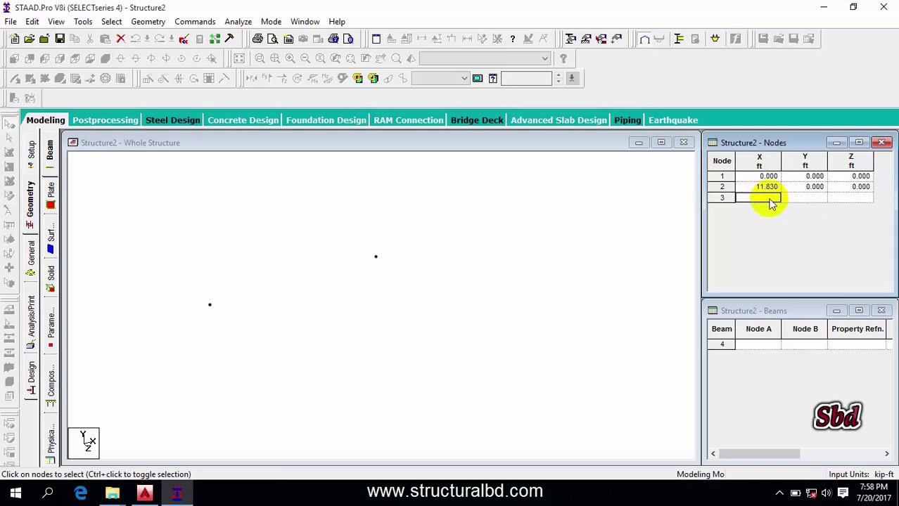
# - Switch to AutoCAD and stretch the magenta dimension's start from the 12x18 kitchen column to the plan's upper-left 15x12 corner column
pyautogui.write('11')
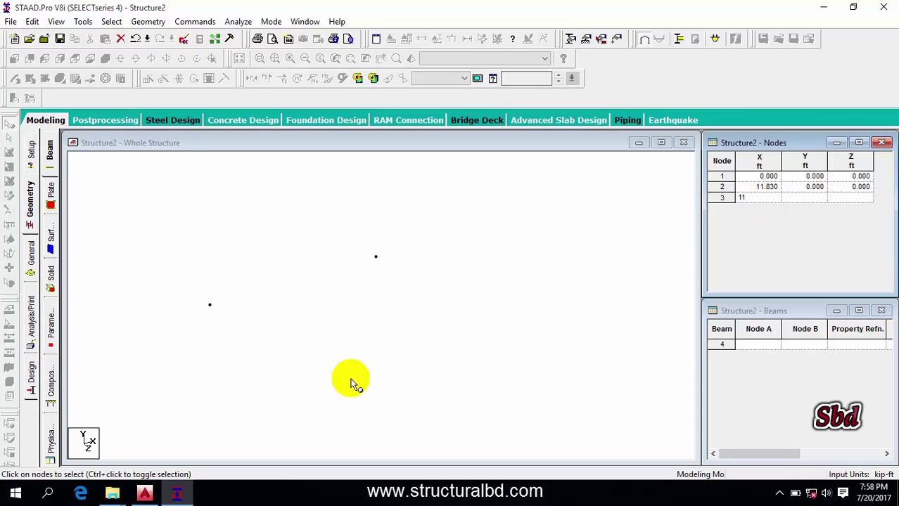
pyautogui.click(146, 495)
pyautogui.click(338, 199)
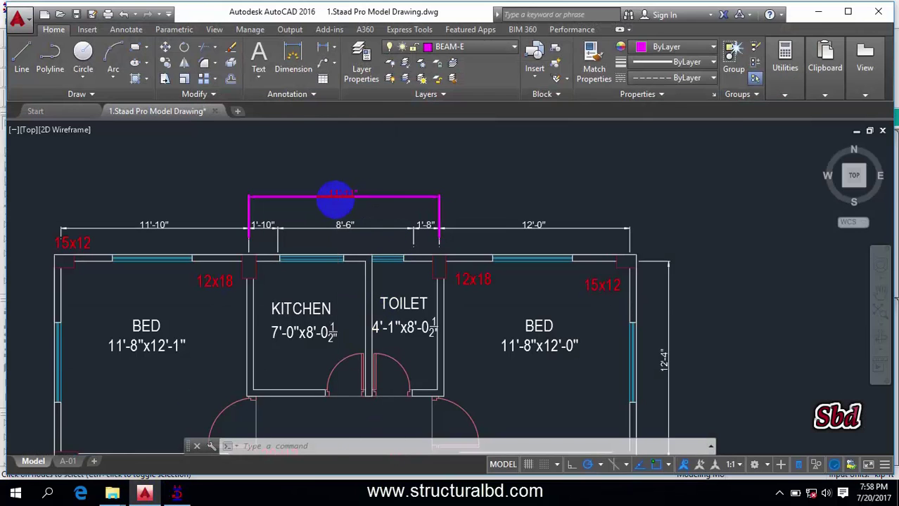
pyautogui.click(246, 241)
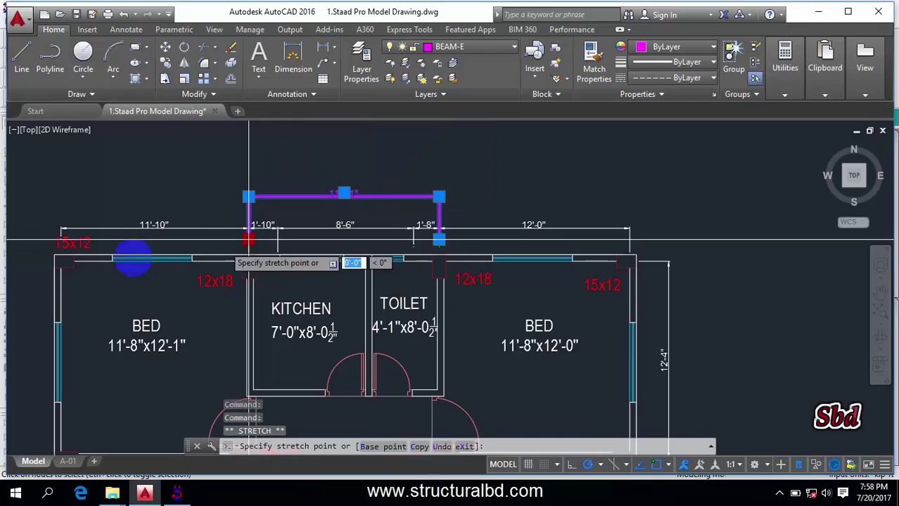
pyautogui.click(65, 235)
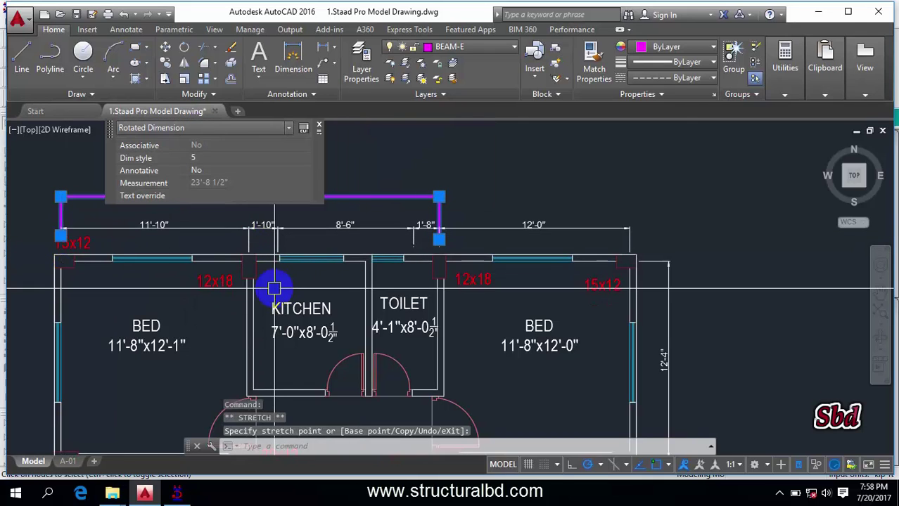
pyautogui.press('Escape')
pyautogui.scroll(2, 279, 200)
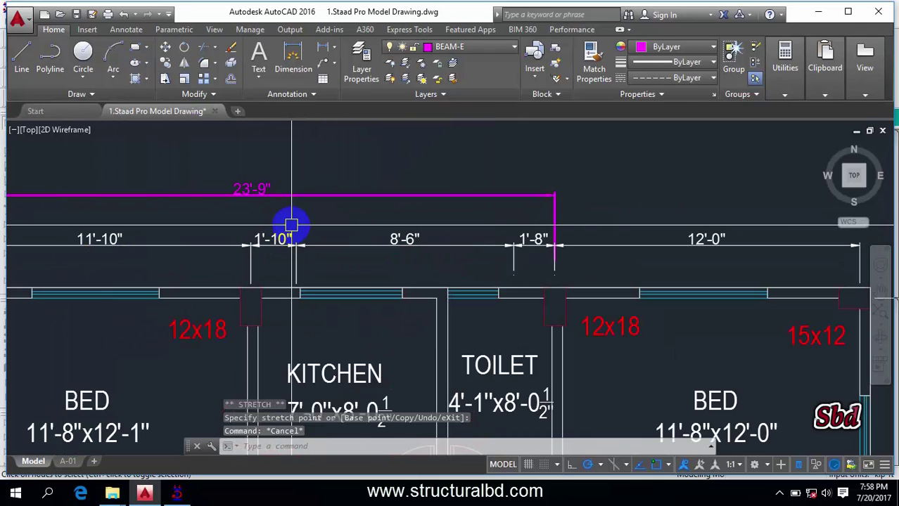
# - Switch to STAAD.Pro and add the third node at (23.75, 0, 0) ft in the node table
pyautogui.click(176, 493)
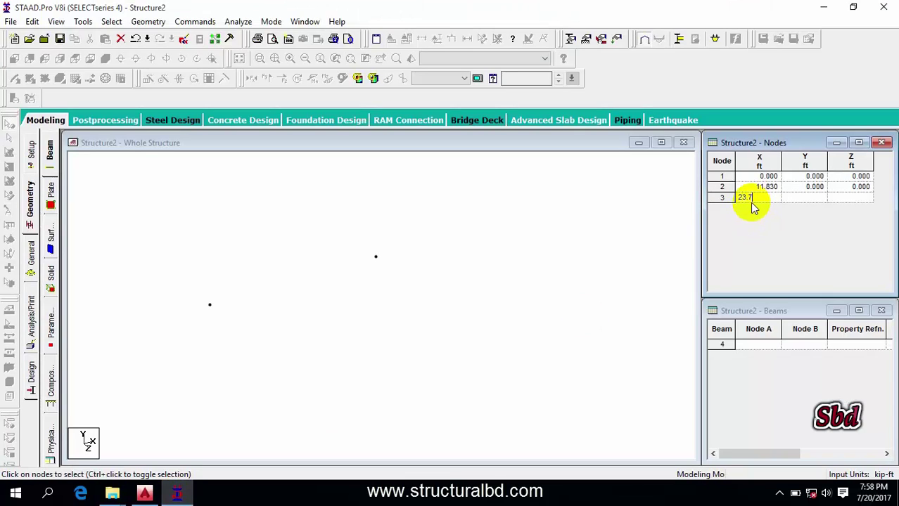
pyautogui.press('Tab')
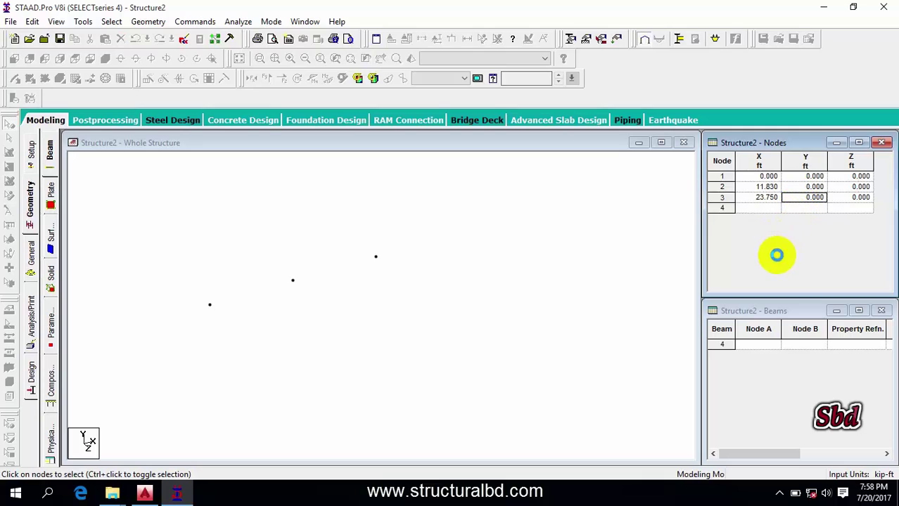
pyautogui.click(240, 251)
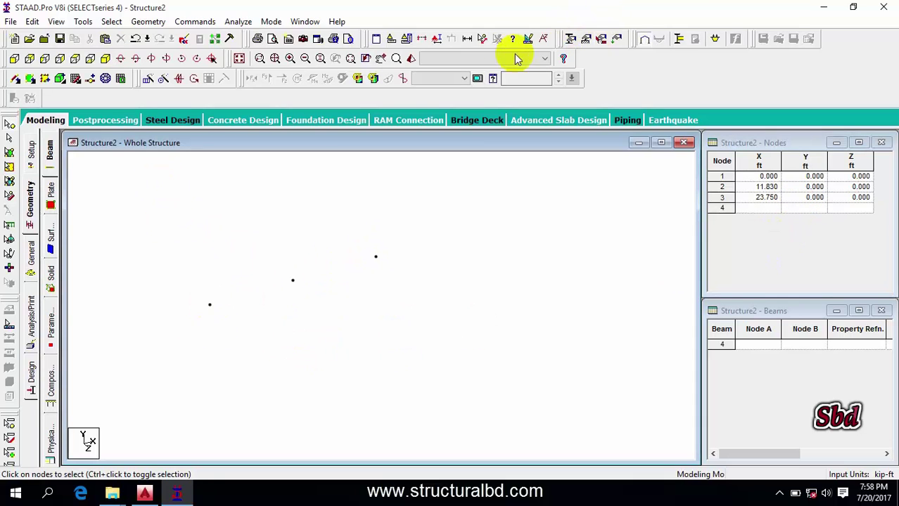
# - Measure the node-to-node distances between the three nodes in sequence, and remove the displayed dimensions
pyautogui.click(482, 39)
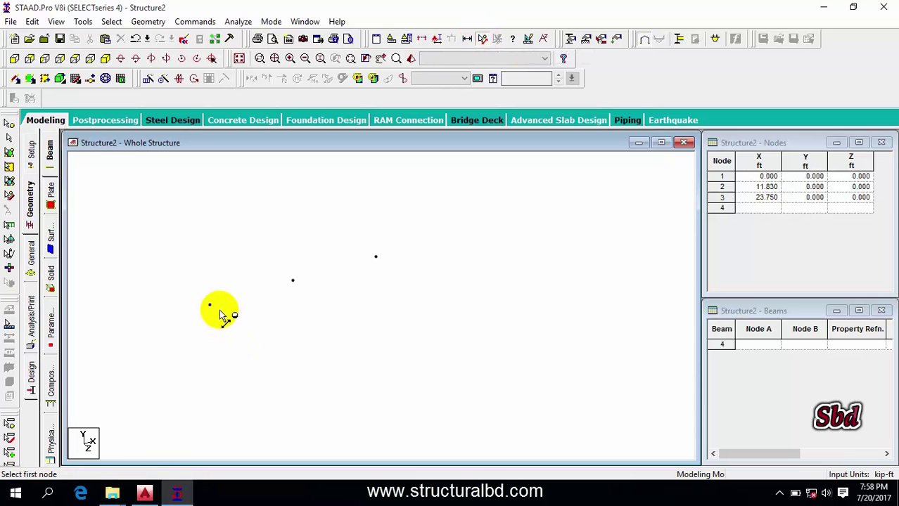
pyautogui.click(293, 283)
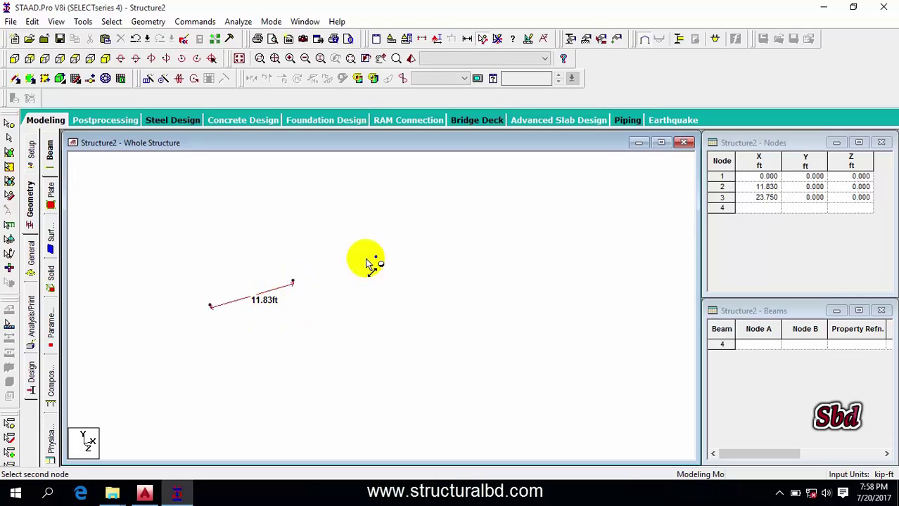
pyautogui.click(375, 258)
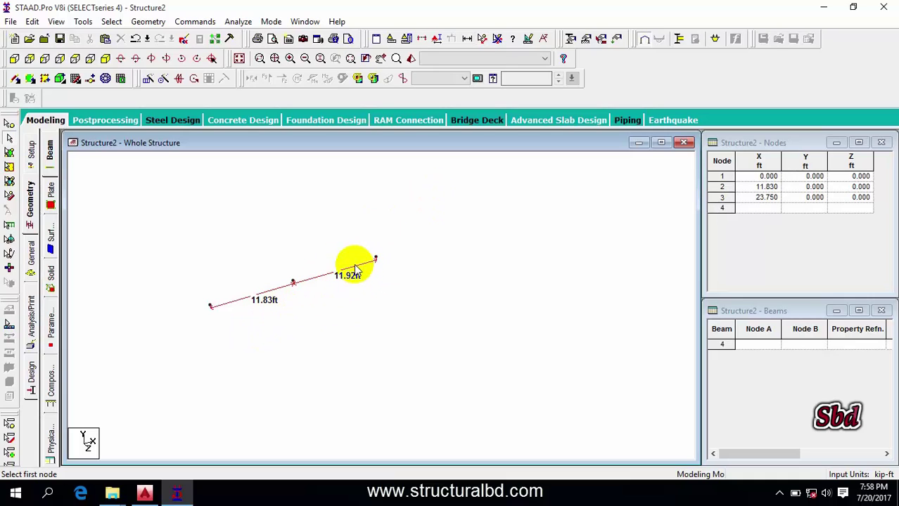
pyautogui.click(497, 38)
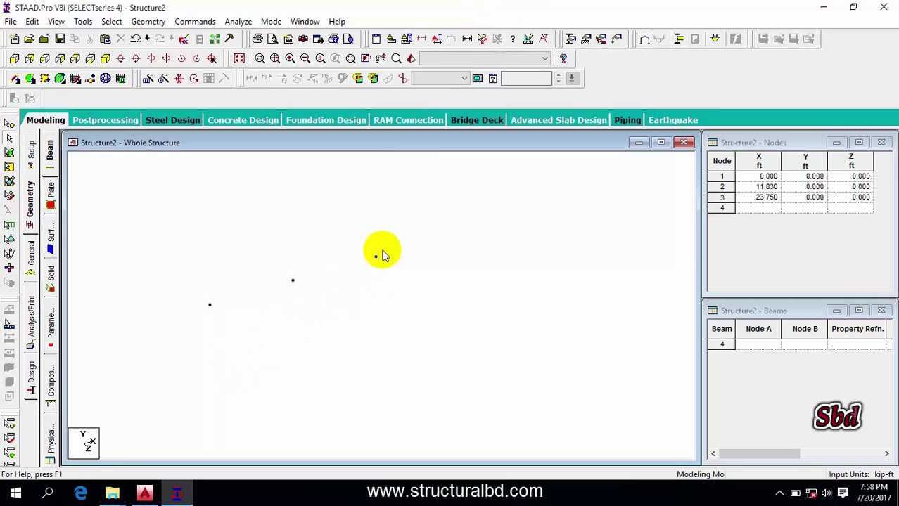
# - Switch to AutoCAD and stretch the magenta dimension's end from the 12x18 toilet column to the plan's upper-right 15x12 corner column
pyautogui.click(157, 496)
pyautogui.scroll(-3, 512, 249)
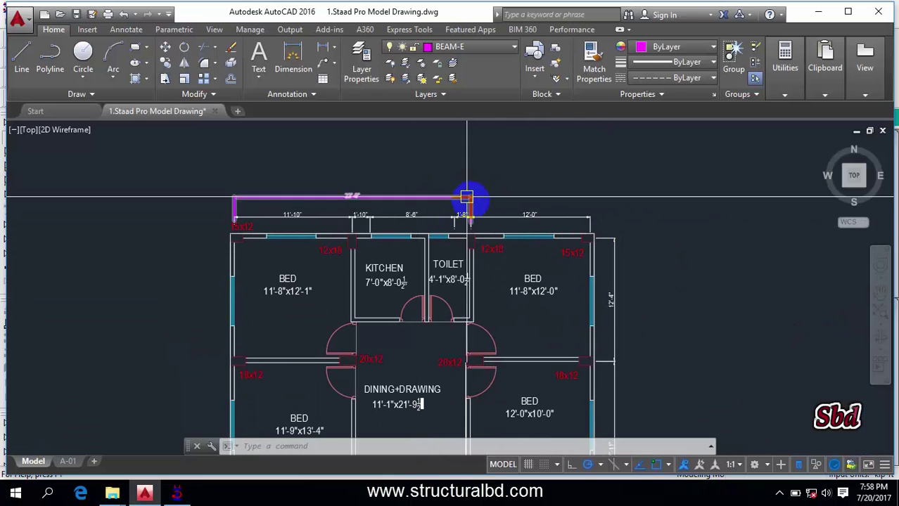
pyautogui.click(467, 198)
pyautogui.scroll(2, 469, 223)
pyautogui.click(467, 225)
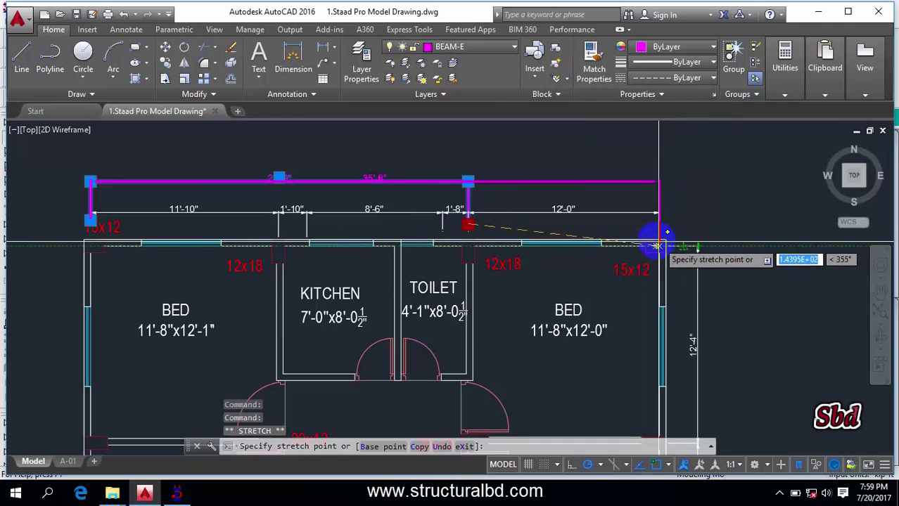
pyautogui.click(657, 235)
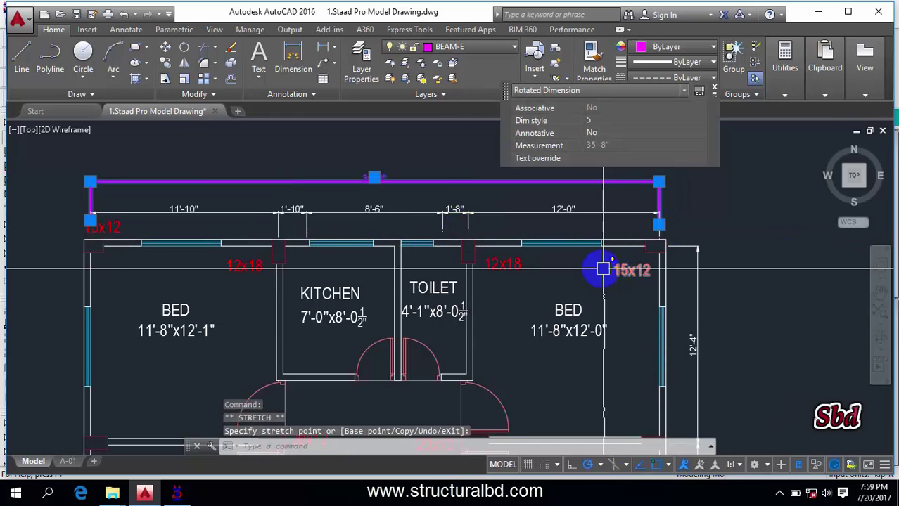
pyautogui.press('Escape')
pyautogui.moveTo(236, 195); pyautogui.dragTo(261, 227, button='middle')
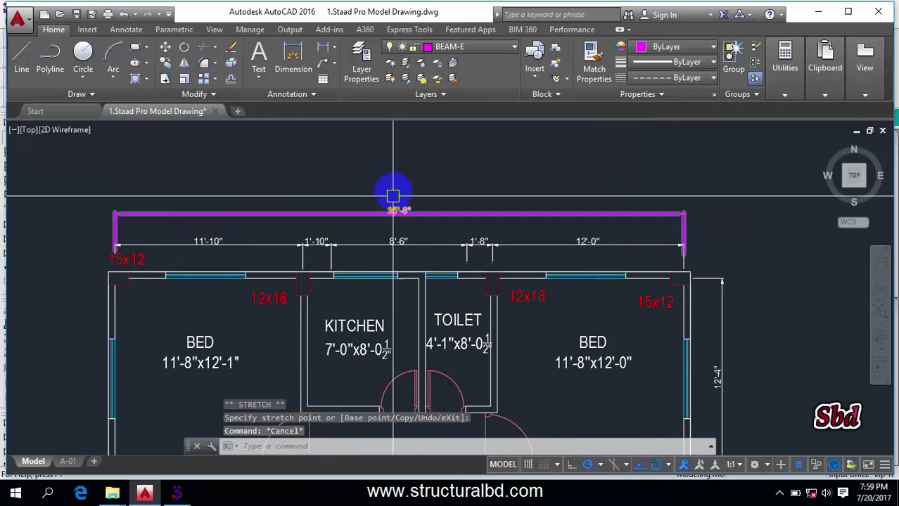
pyautogui.scroll(3, 392, 196)
pyautogui.scroll(-3, 478, 161)
# - Switch to STAAD.Pro and add the fourth node at (35.66, 0, 0) ft in the node table
pyautogui.hotkey('alt', 'Tab')
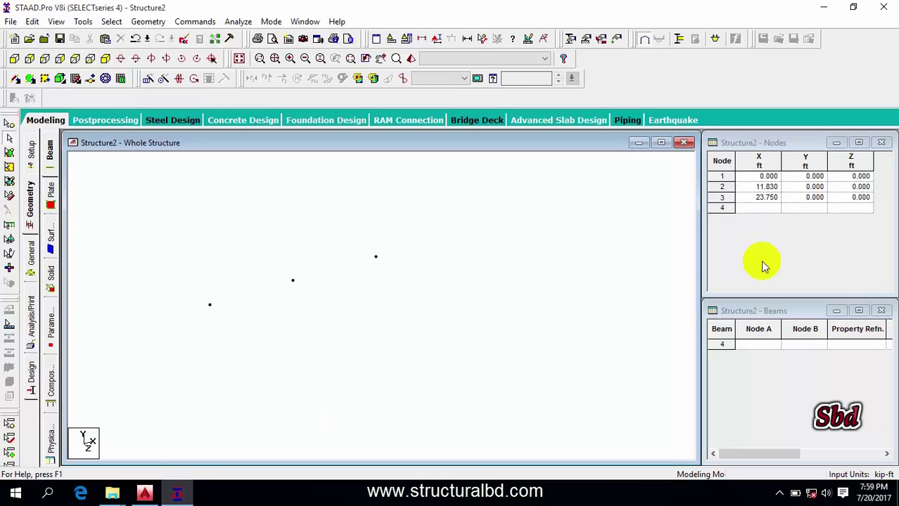
pyautogui.click(756, 209)
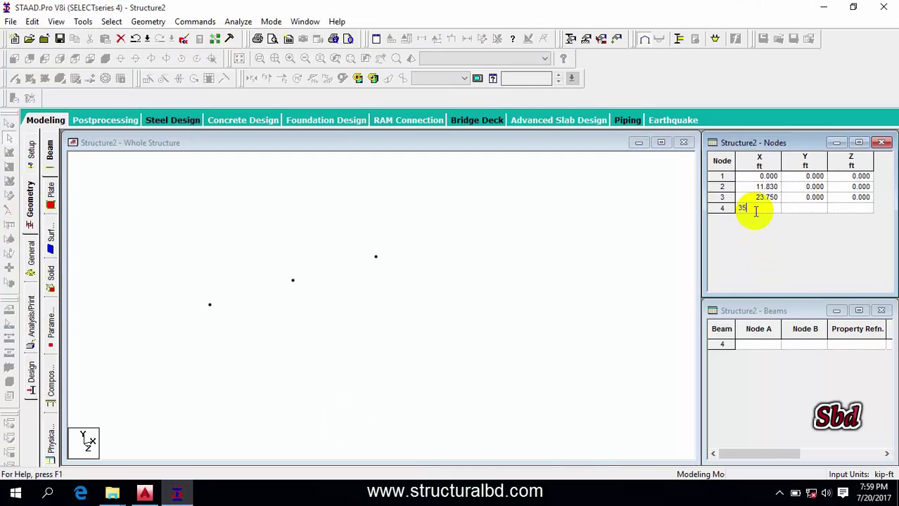
pyautogui.write('35.66')
pyautogui.click(337, 291)
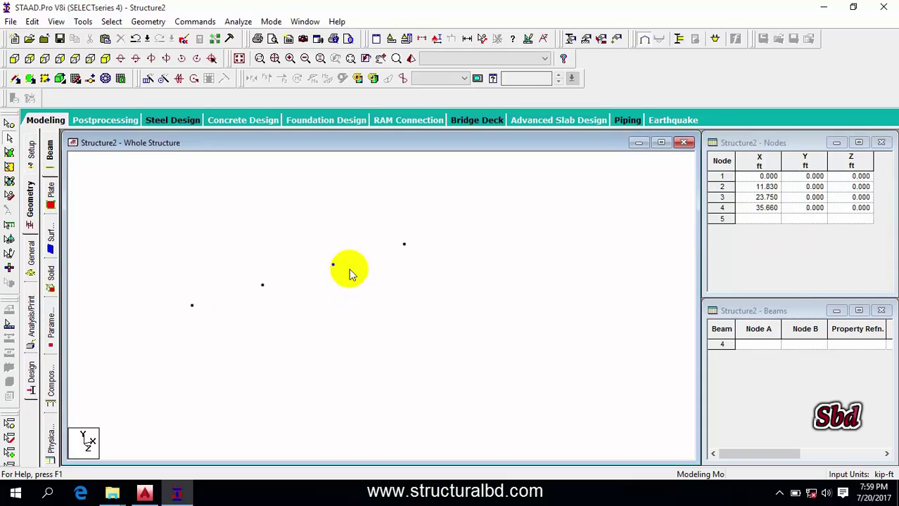
# - Switch to AutoCAD and examine the floor plan's column positions along the left side and in the middle row
pyautogui.click(177, 490)
pyautogui.scroll(2, 207, 317)
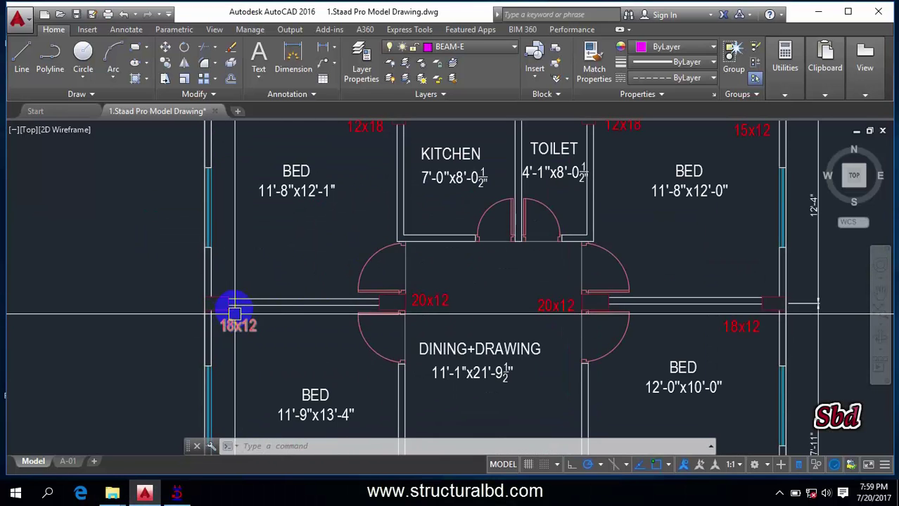
pyautogui.scroll(-2, 249, 324)
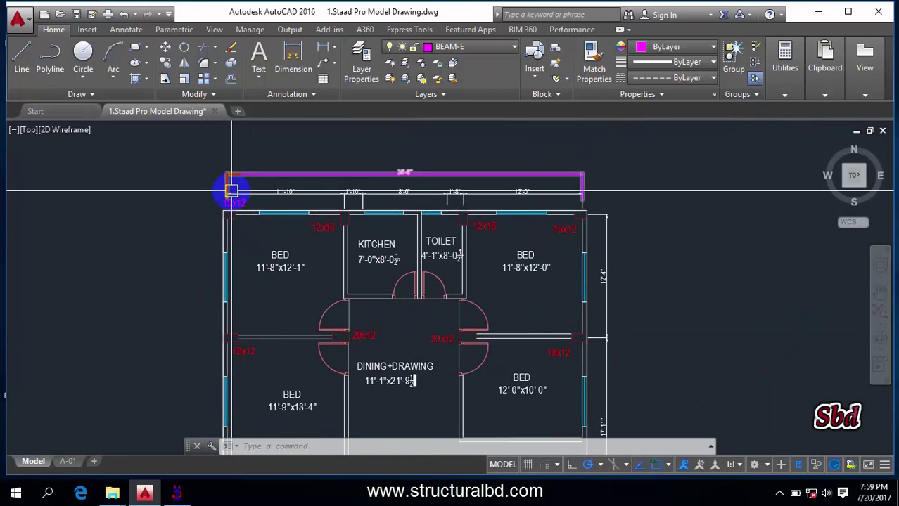
pyautogui.scroll(2, 595, 283)
pyautogui.scroll(-3, 622, 211)
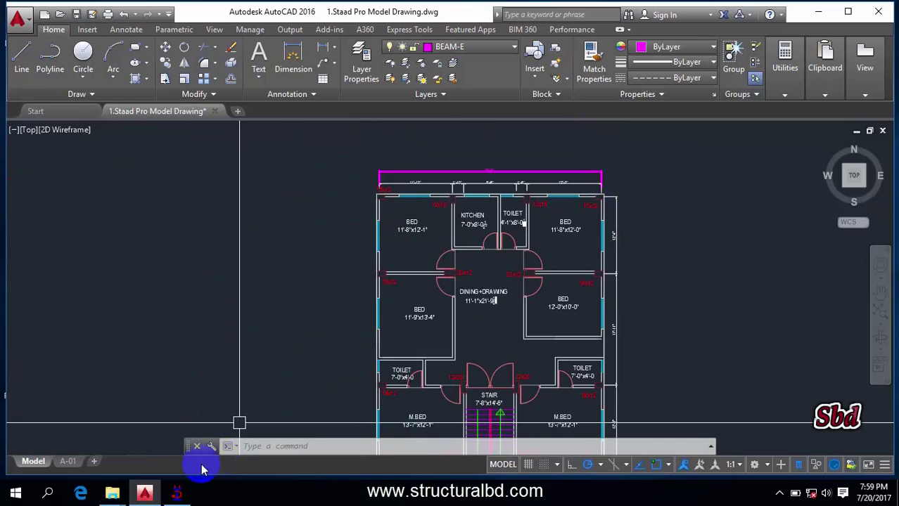
# - Switch to STAAD.Pro and save the modified structure in the Staad Model folder as 1.Tutorial Model
pyautogui.click(177, 493)
pyautogui.click(441, 276)
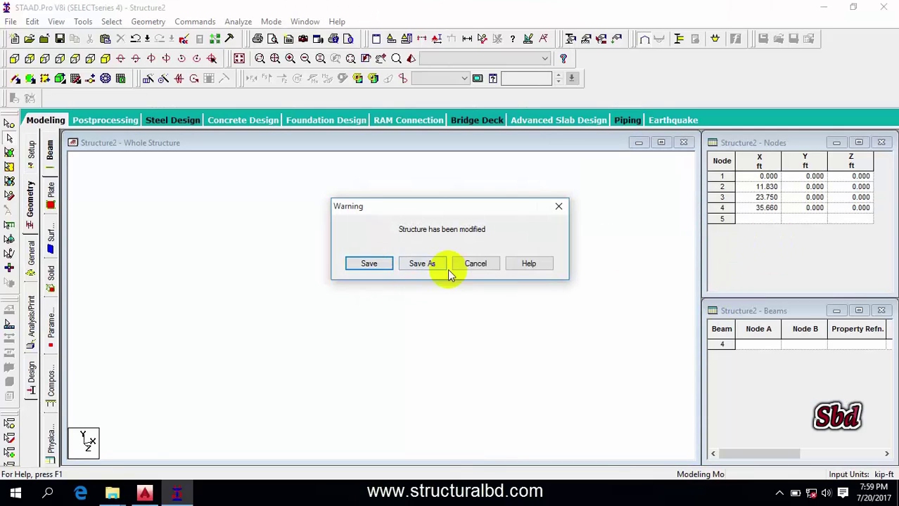
pyautogui.click(425, 264)
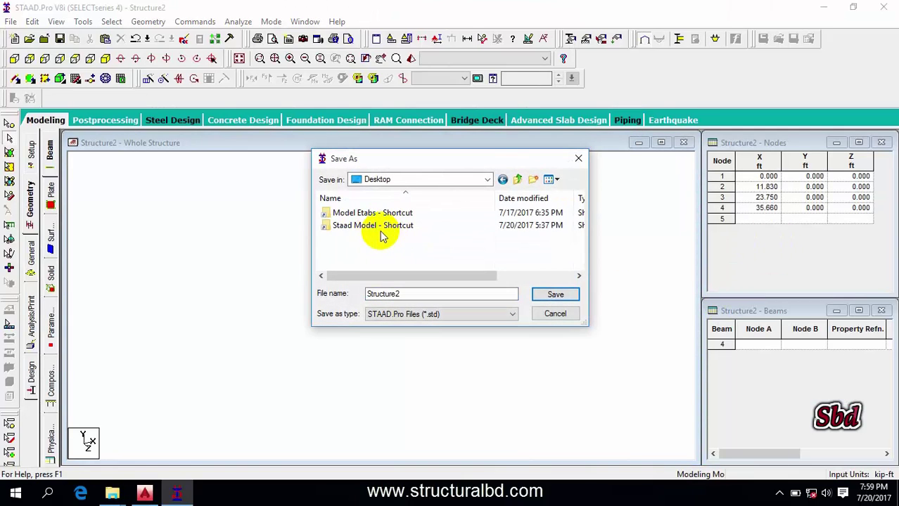
pyautogui.doubleClick(380, 228)
pyautogui.click(414, 294)
pyautogui.press('BackSpace')
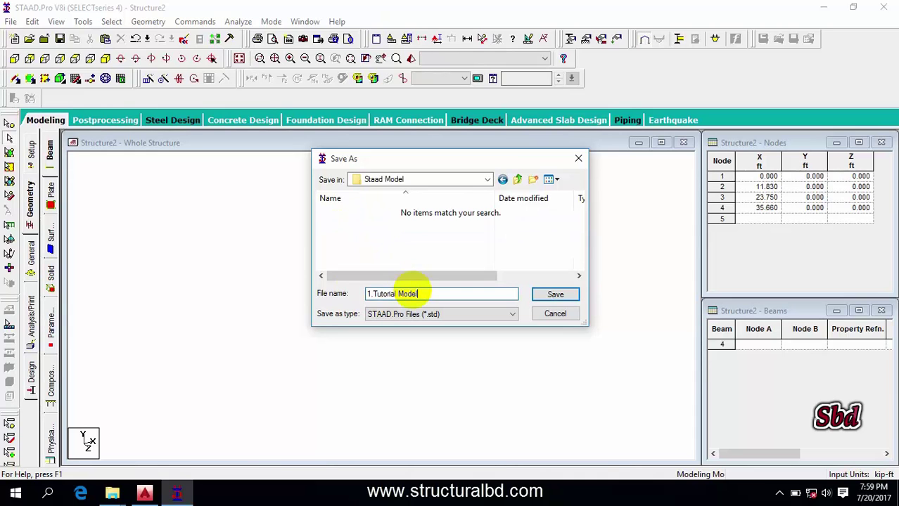
pyautogui.write('1.Tutorial Model')
pyautogui.press('Return')
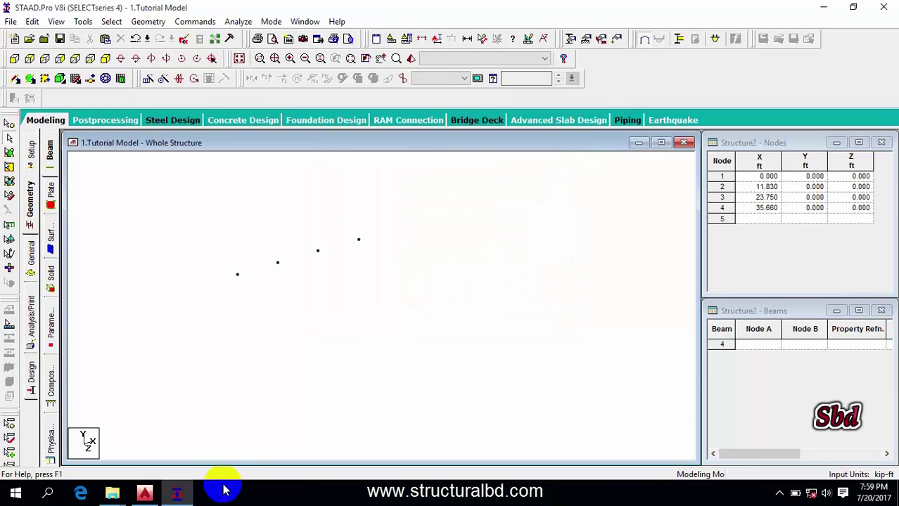
# - Add the fifth node at (0, 0, 12.33) ft in the STAAD.Pro node table
pyautogui.click(143, 496)
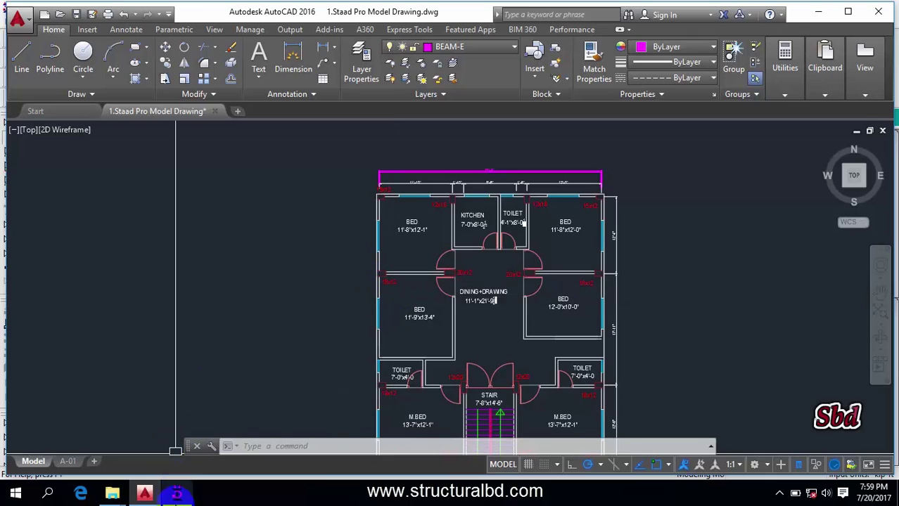
pyautogui.click(177, 494)
pyautogui.click(756, 220)
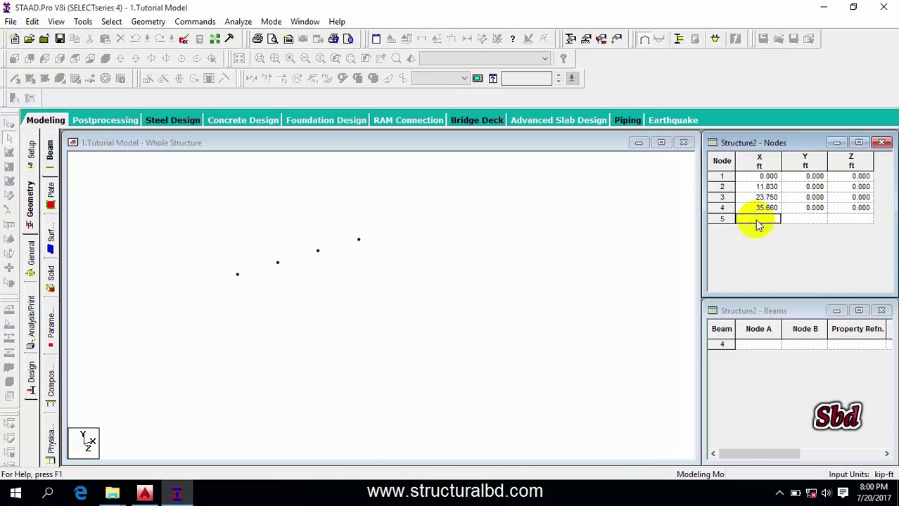
pyautogui.click(849, 218)
pyautogui.write('12.33')
pyautogui.press('Return')
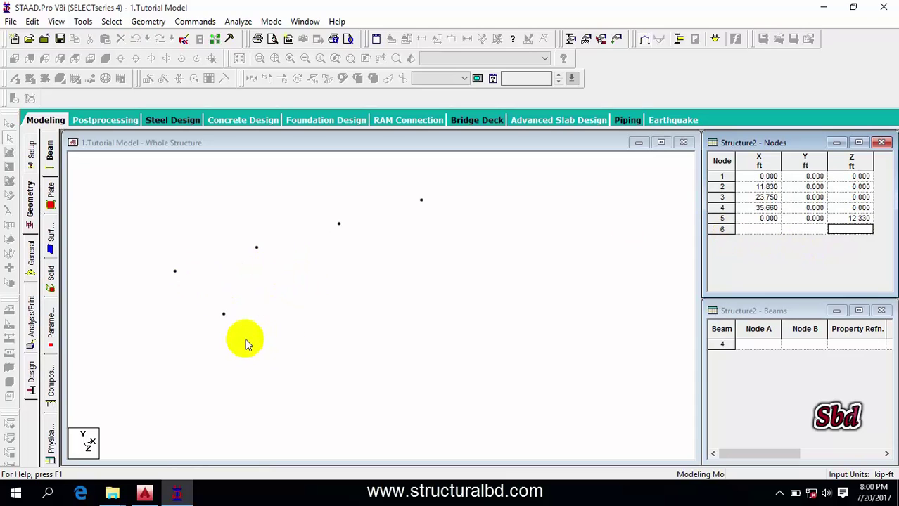
# - Switch to AutoCAD and examine the column layout over the whole floor plan
pyautogui.click(144, 494)
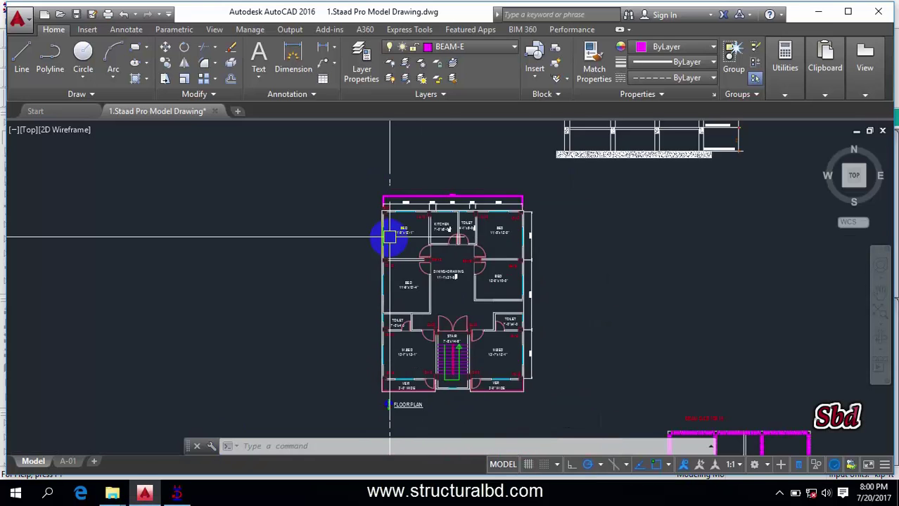
pyautogui.scroll(-3, 391, 230)
pyautogui.scroll(8, 355, 331)
pyautogui.scroll(-6, 355, 330)
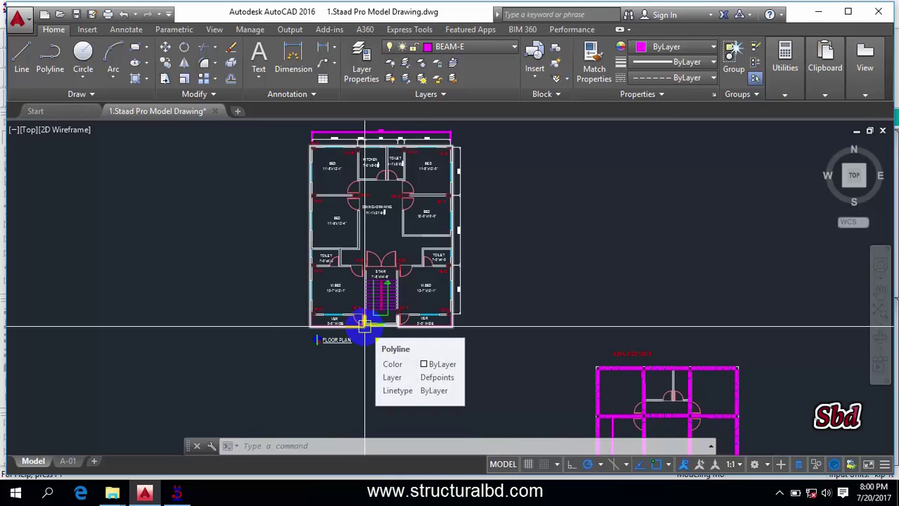
# - Switch to STAAD.Pro and delete nodes 2 through 5, keeping only the origin node
pyautogui.click(176, 494)
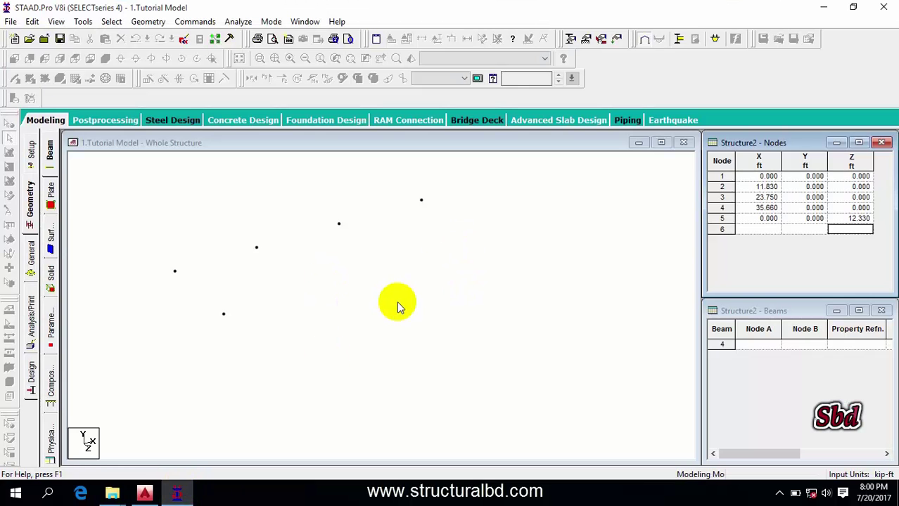
pyautogui.moveTo(558, 367); pyautogui.dragTo(230, 189)
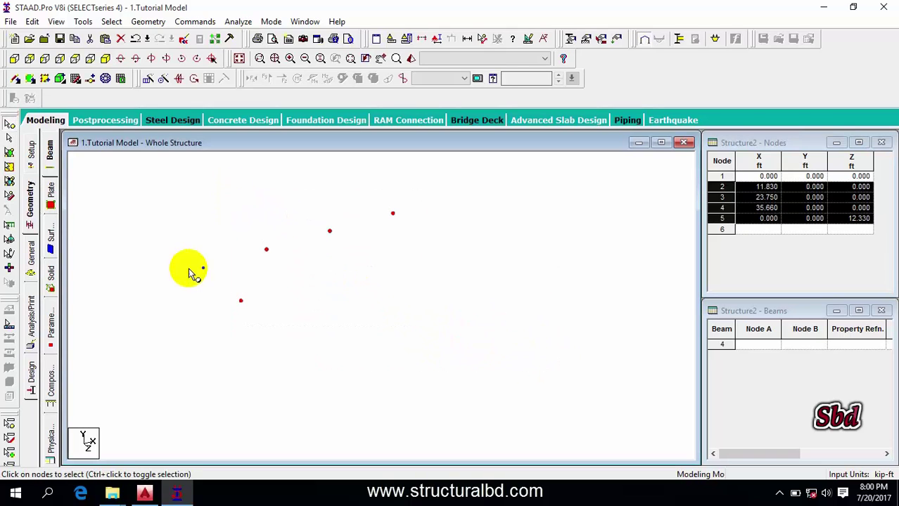
pyautogui.press('Delete')
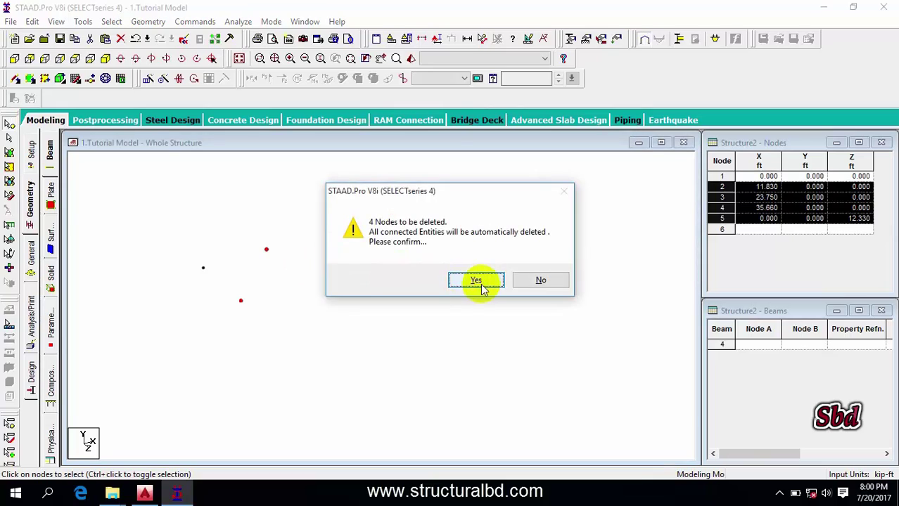
pyautogui.click(478, 281)
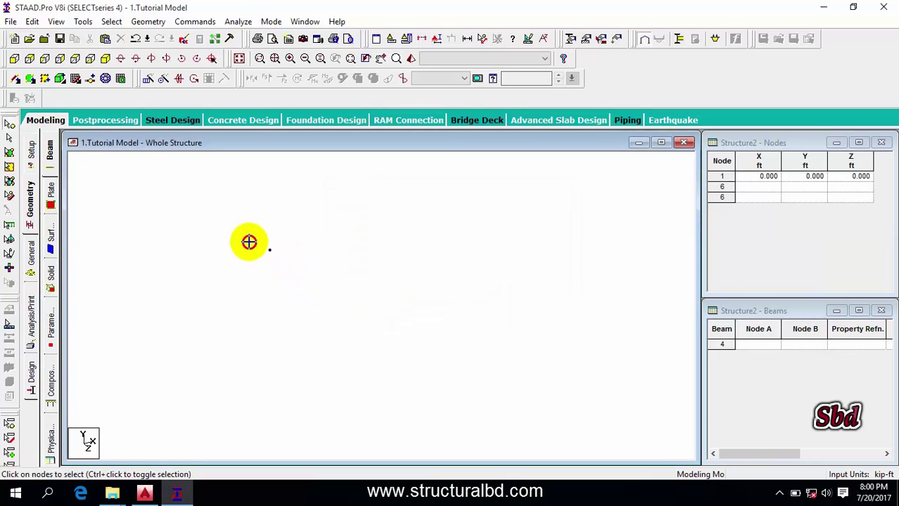
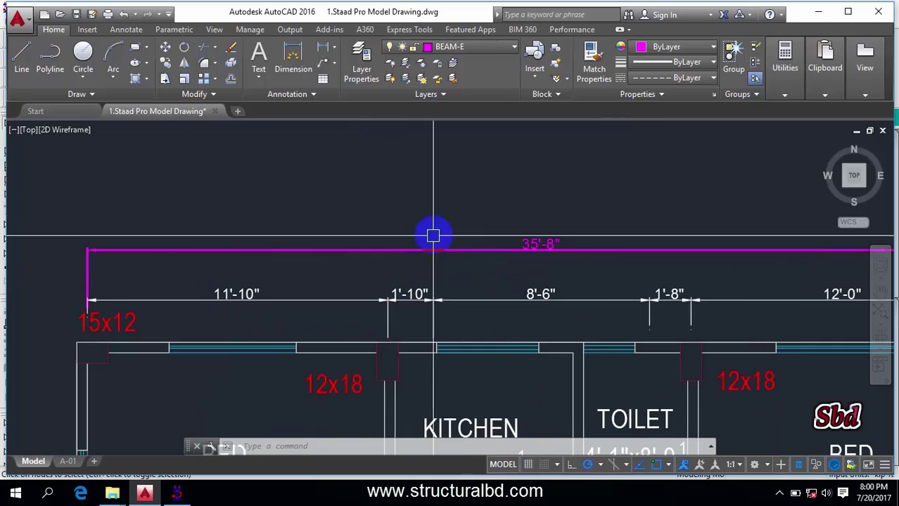
# - Stretch both ends of the magenta dimension so it spans between the two 12x18 columns beside the kitchen and toilet
pyautogui.click(487, 261)
pyautogui.scroll(-4, 506, 281)
pyautogui.click(518, 301)
pyautogui.scroll(3, 502, 300)
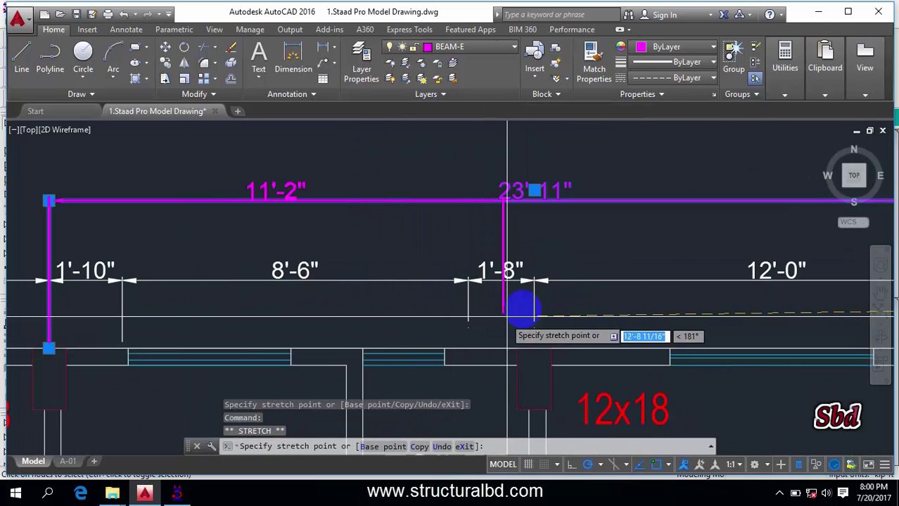
pyautogui.press('Escape')
pyautogui.scroll(-3, 350, 275)
pyautogui.scroll(1, 320, 257)
pyautogui.scroll(2, 320, 257)
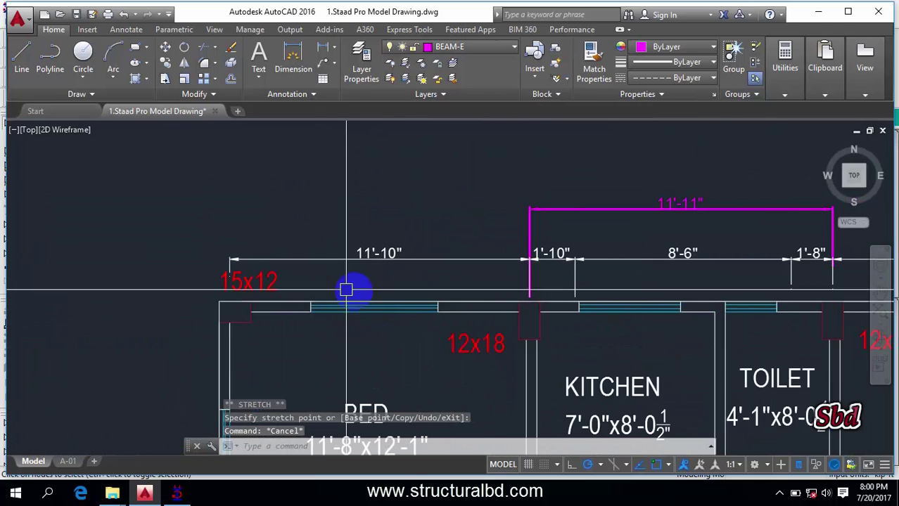
pyautogui.scroll(1, 506, 297)
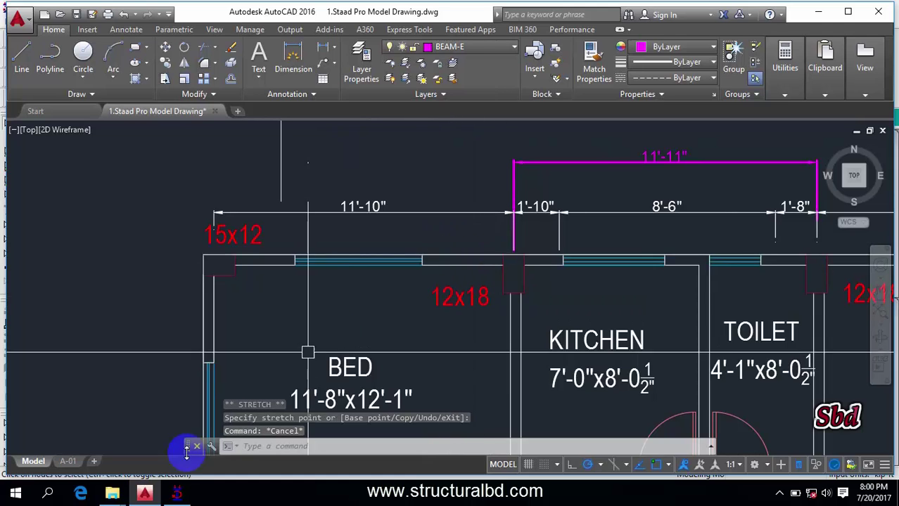
# - Switch to STAAD.Pro and paste a copy of the origin node moved 11.833 ft in X
pyautogui.click(177, 495)
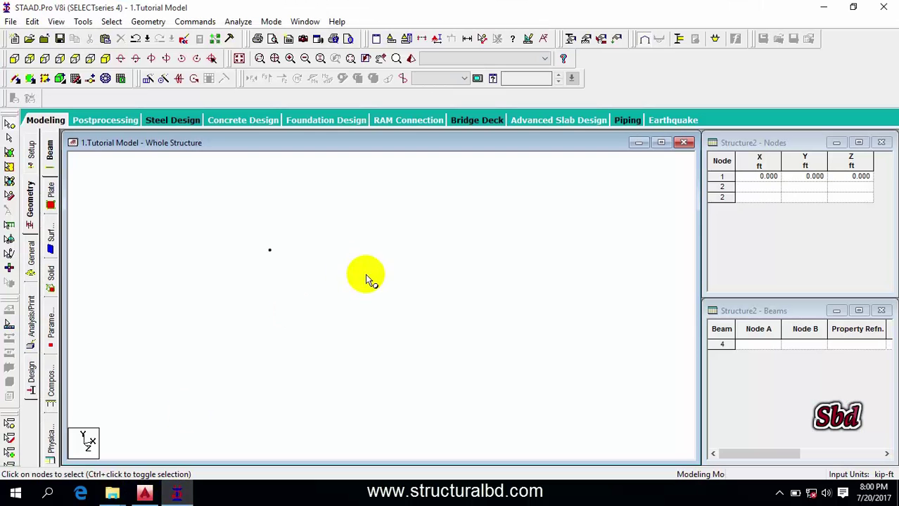
pyautogui.click(269, 250)
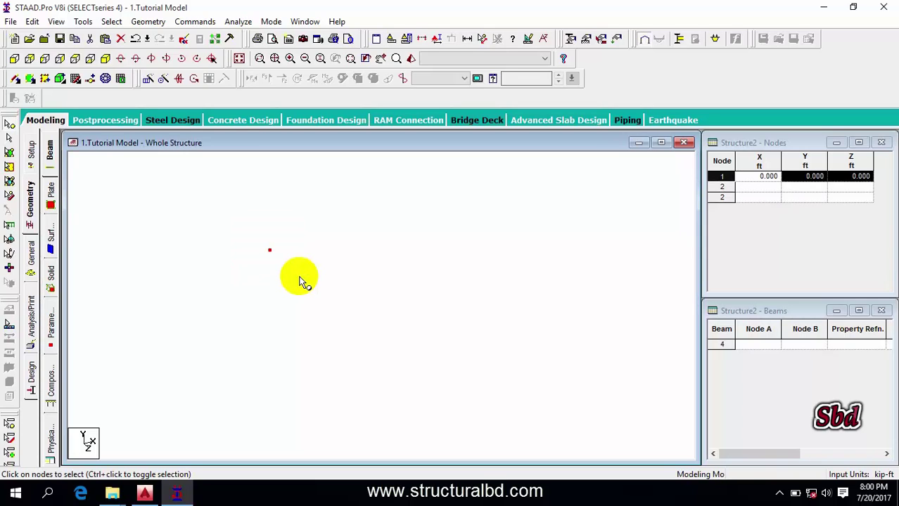
pyautogui.hotkey('ctrl', 'v')
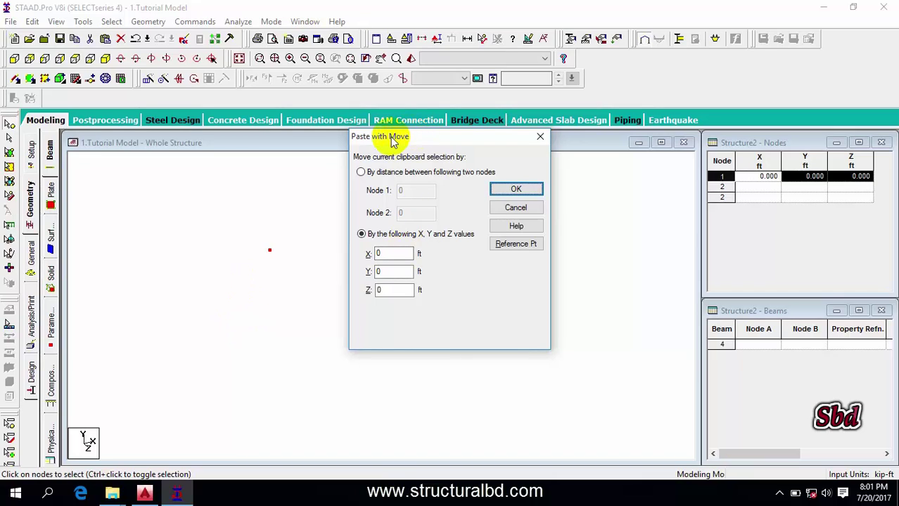
pyautogui.moveTo(409, 138); pyautogui.dragTo(438, 149)
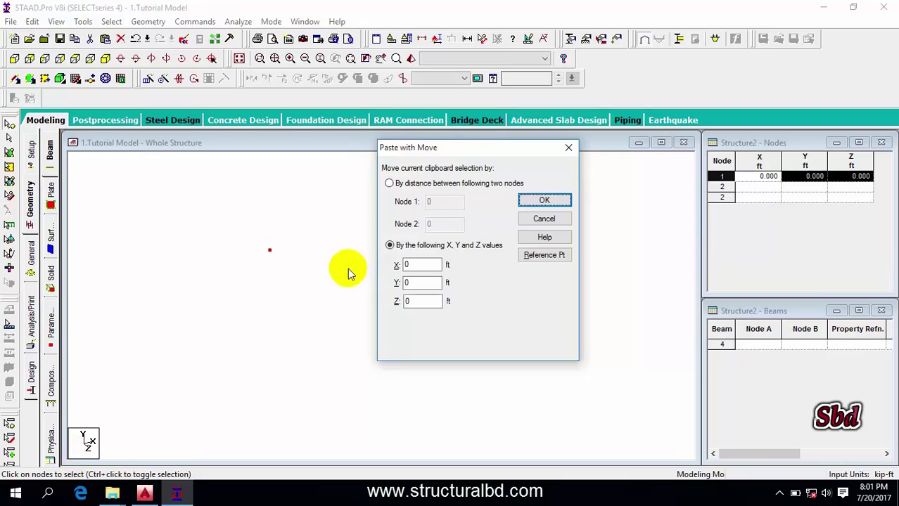
pyautogui.doubleClick(419, 265)
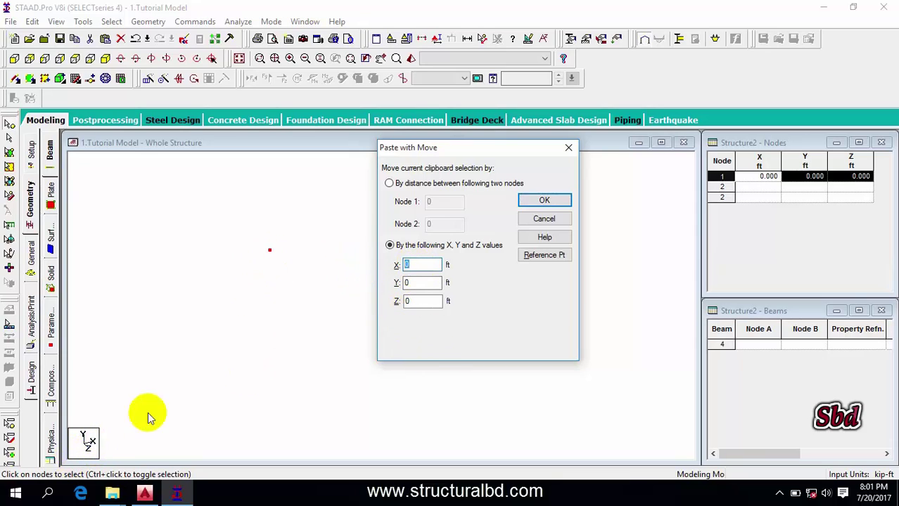
pyautogui.write('11.833')
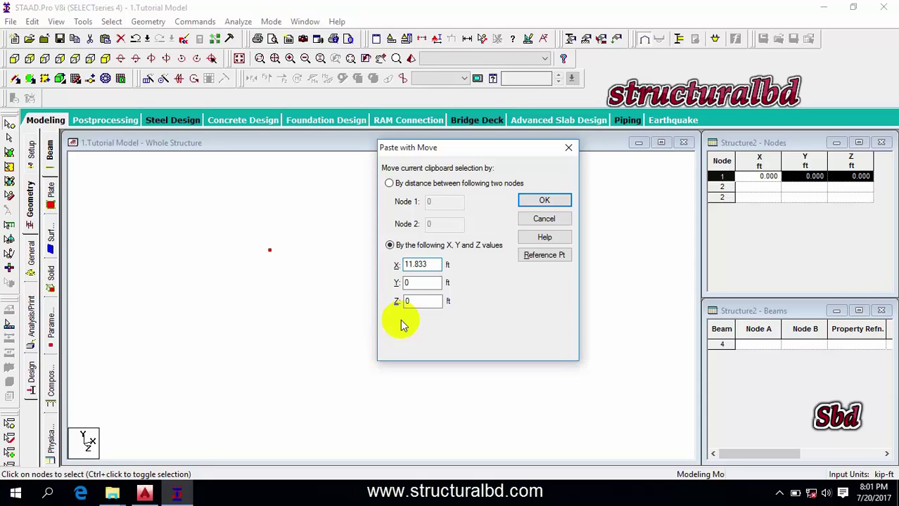
pyautogui.click(542, 201)
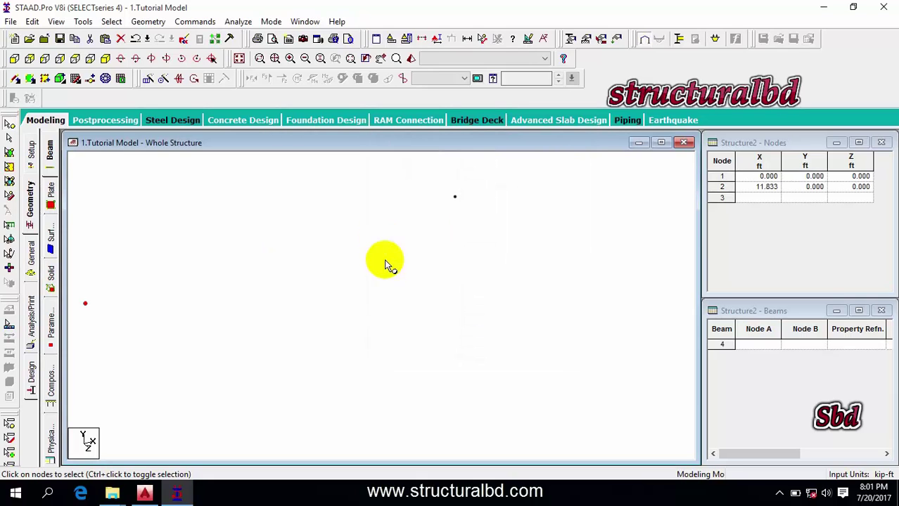
# - Copy the second node and paste it moved 11.92 ft in X, checking the column spacing in AutoCAD
pyautogui.click(307, 240)
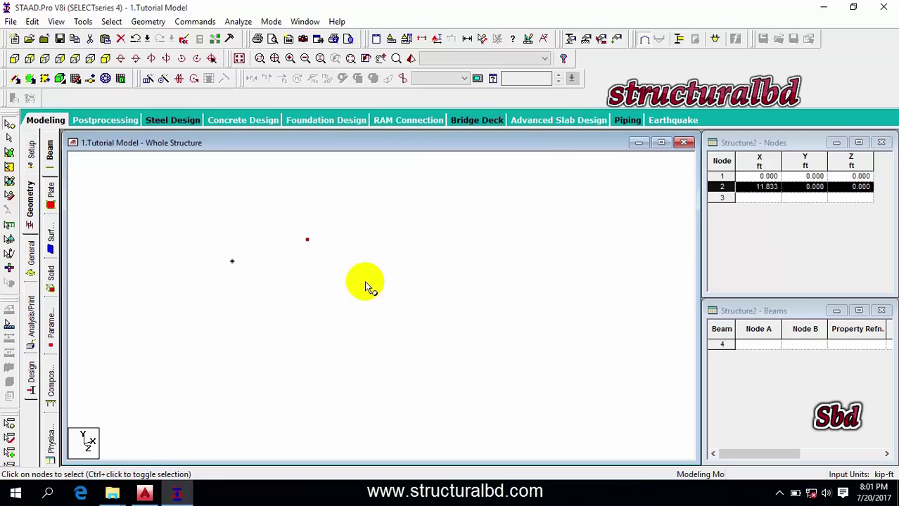
pyautogui.hotkey('ctrl', 'c')
pyautogui.hotkey('ctrl', 'v')
pyautogui.click(144, 494)
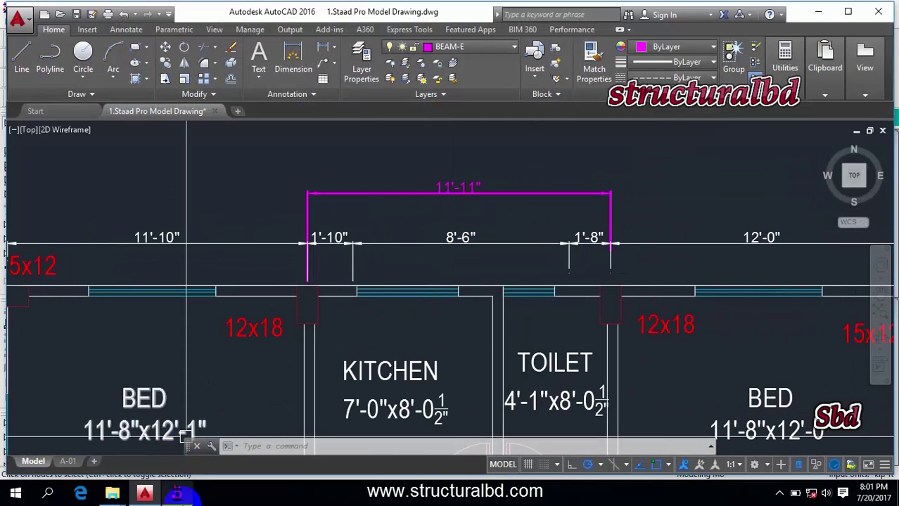
pyautogui.click(176, 494)
pyautogui.click(359, 261)
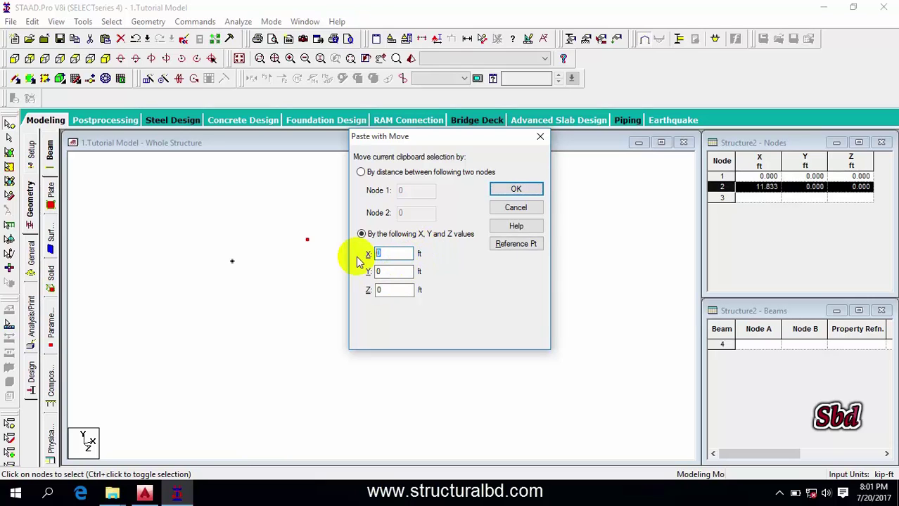
pyautogui.write('11.92')
pyautogui.click(505, 193)
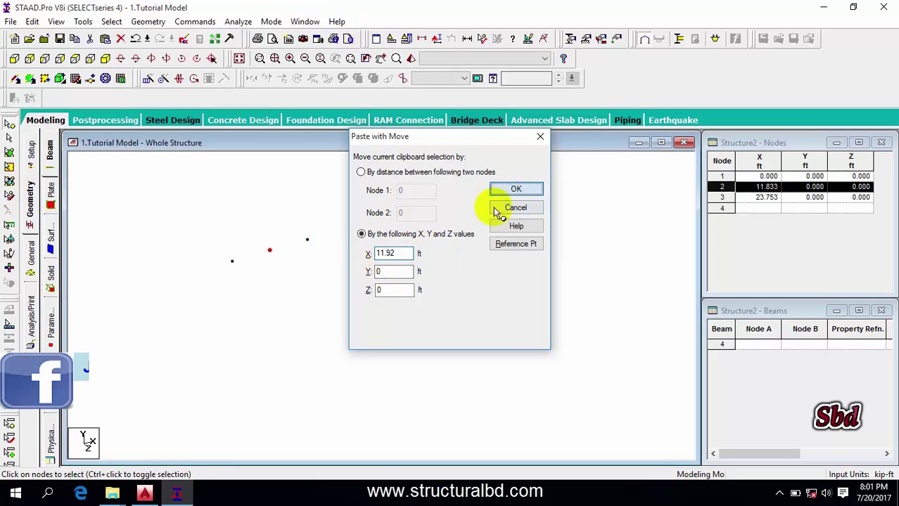
# - Copy the third node and paste it moved 12 ft in X, checking the last bay's dimension in AutoCAD
pyautogui.moveTo(297, 221); pyautogui.dragTo(348, 264)
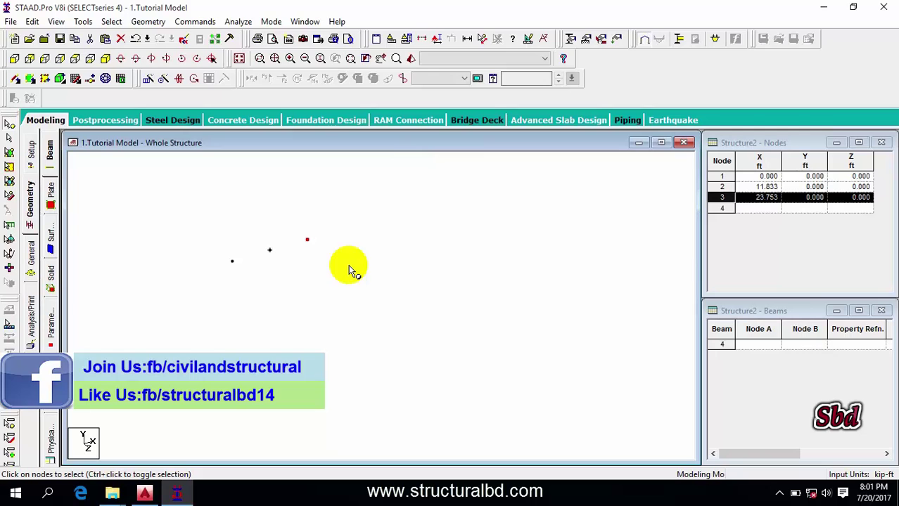
pyautogui.hotkey('ctrl', 'c')
pyautogui.hotkey('ctrl', 'v')
pyautogui.click(144, 494)
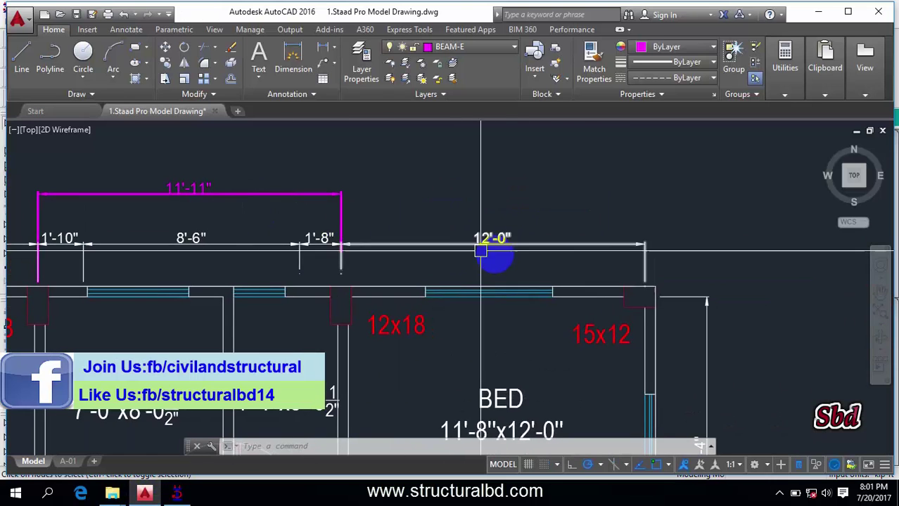
pyautogui.hotkey('alt', 'Tab')
pyautogui.doubleClick(387, 254)
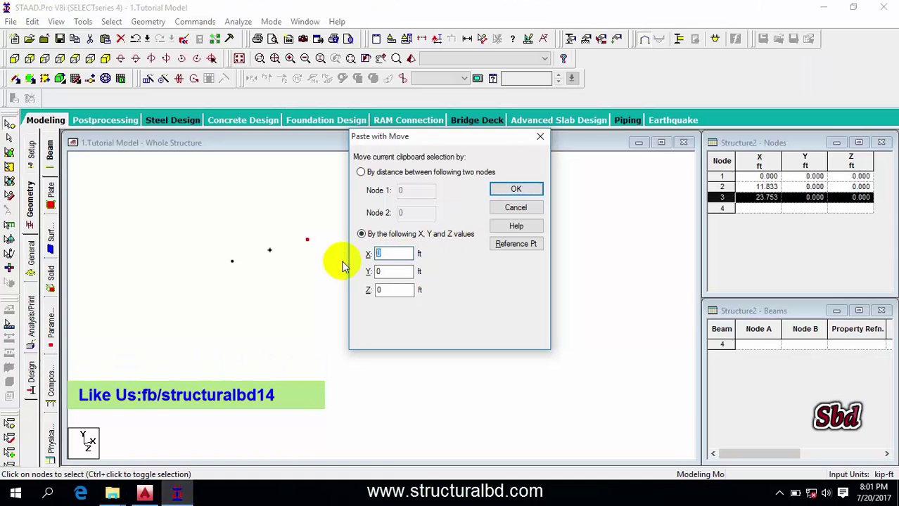
pyautogui.write('12')
pyautogui.click(516, 190)
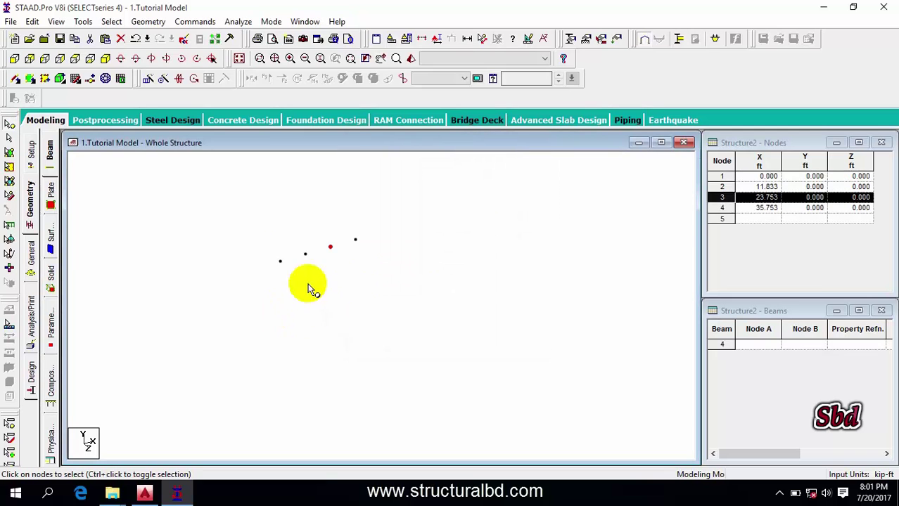
# - Copy the first row of four nodes and paste it moved 12.33 ft in Z, checking the row spacing in AutoCAD
pyautogui.moveTo(261, 223); pyautogui.dragTo(386, 292)
pyautogui.click(144, 494)
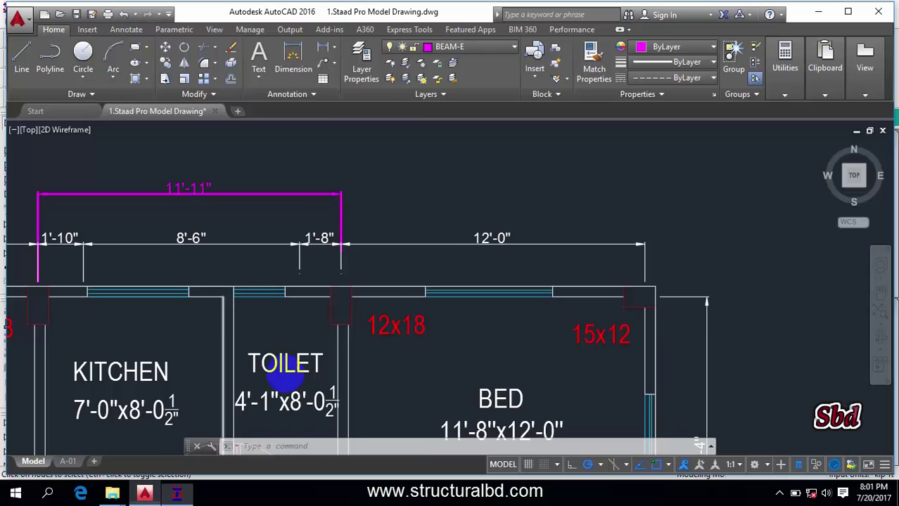
pyautogui.scroll(-3, 399, 249)
pyautogui.scroll(5, 532, 335)
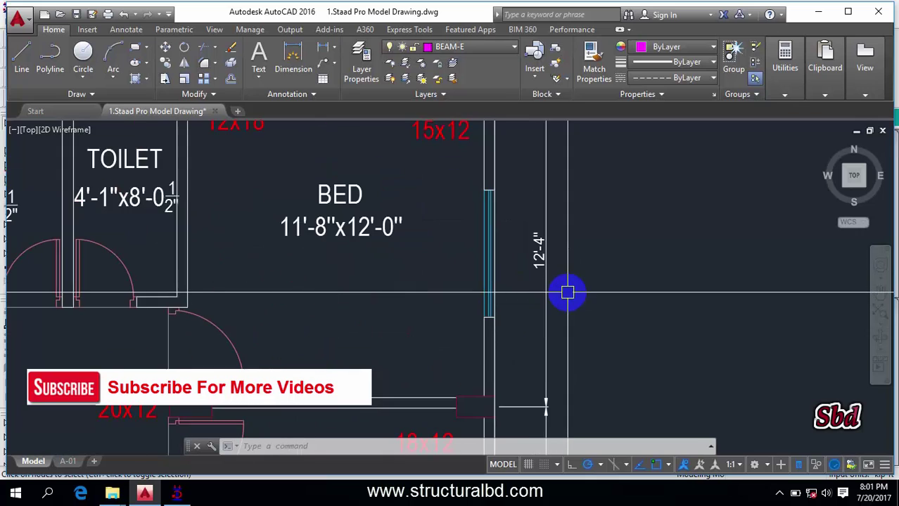
pyautogui.scroll(-5, 531, 257)
pyautogui.scroll(2, 535, 246)
pyautogui.moveTo(536, 245); pyautogui.dragTo(546, 289, button='middle')
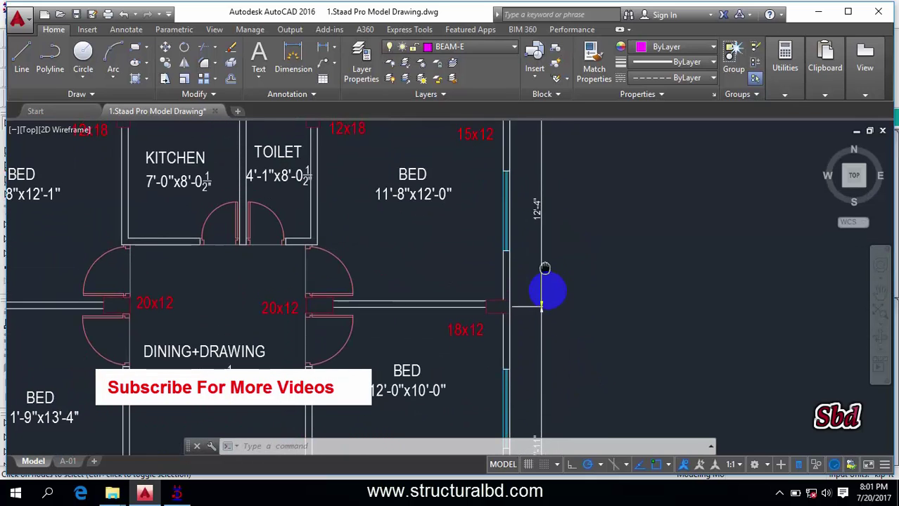
pyautogui.click(177, 494)
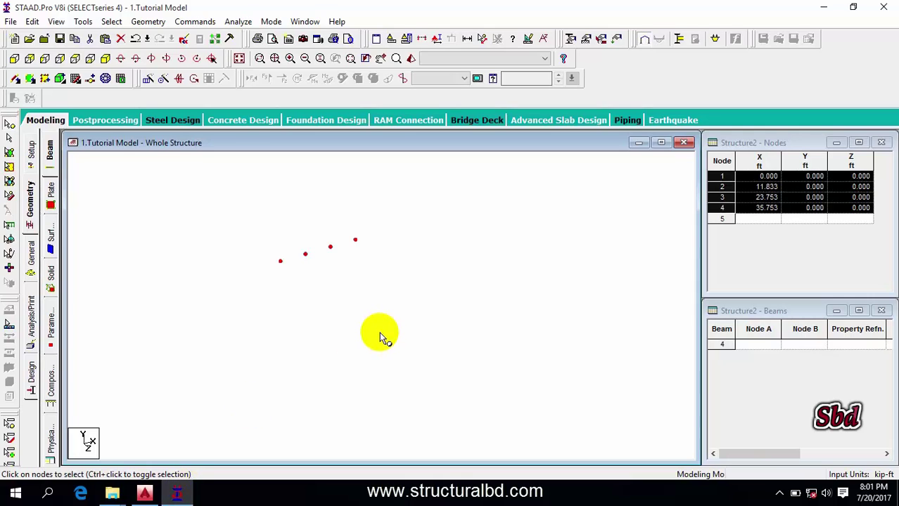
pyautogui.hotkey('ctrl', 'v')
pyautogui.click(319, 296)
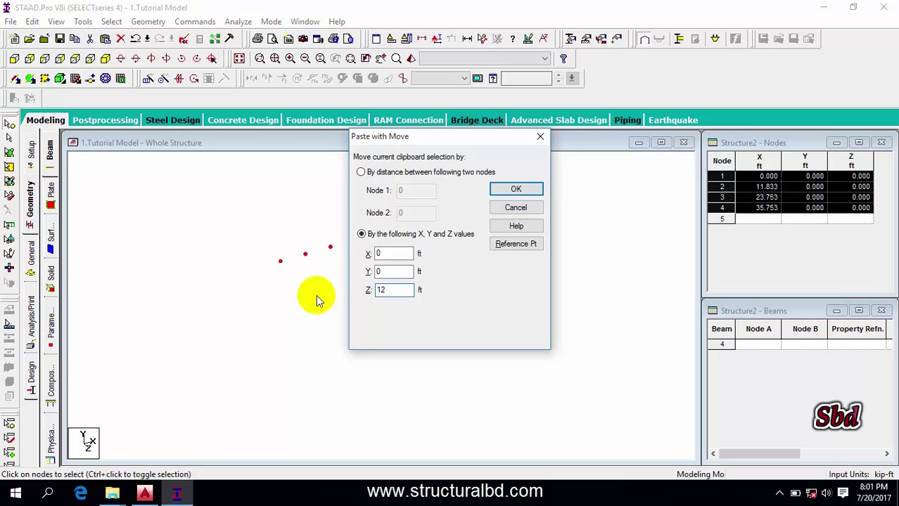
pyautogui.write('12.33')
pyautogui.click(515, 189)
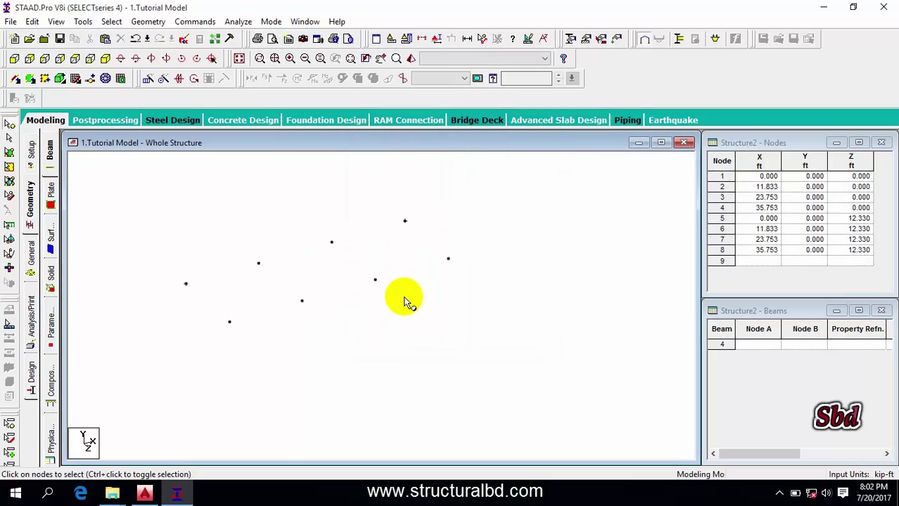
# - Check the next row spacing in AutoCAD, then copy the second row of nodes in STAAD.Pro and paste it moved 17.92 ft in Z
pyautogui.hotkey('alt', 'Tab')
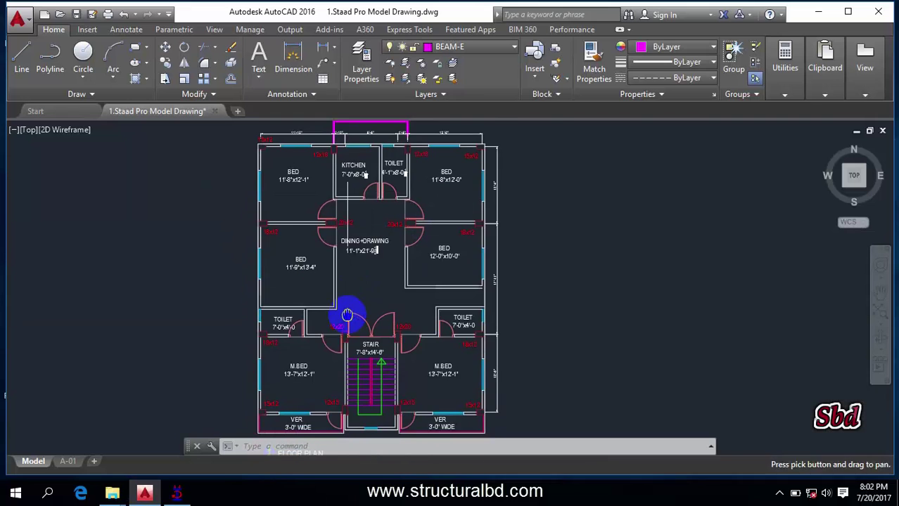
pyautogui.scroll(6, 351, 315)
pyautogui.scroll(-1, 524, 292)
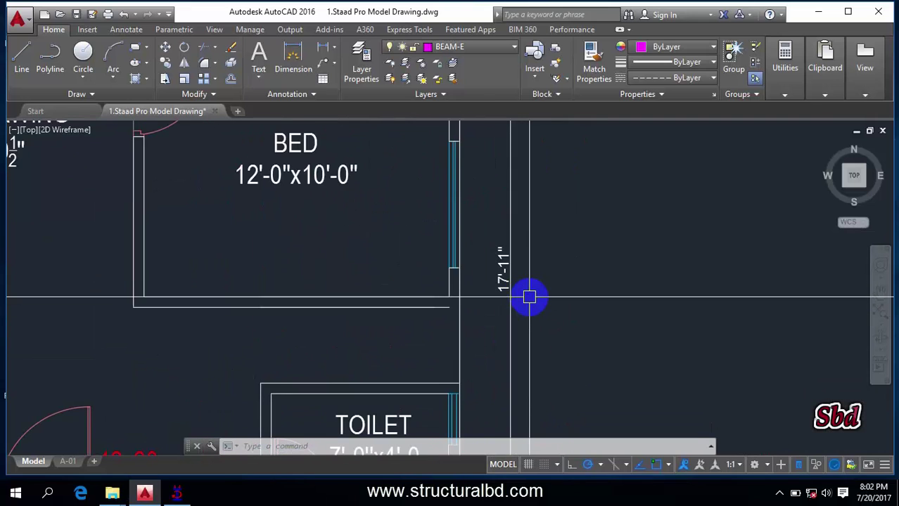
pyautogui.scroll(-3, 531, 289)
pyautogui.click(177, 495)
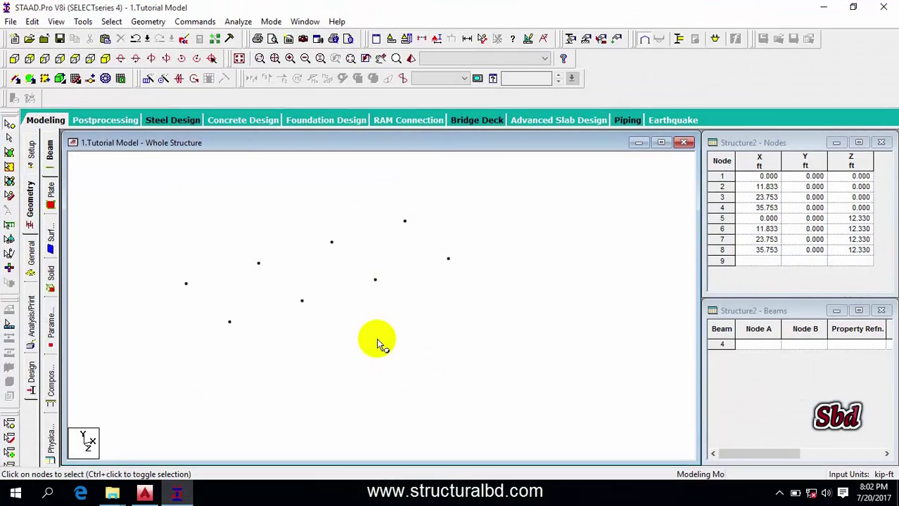
pyautogui.keyDown('ctrl'); pyautogui.click(229, 322); pyautogui.keyUp('ctrl')
pyautogui.hotkey('ctrl', 'v')
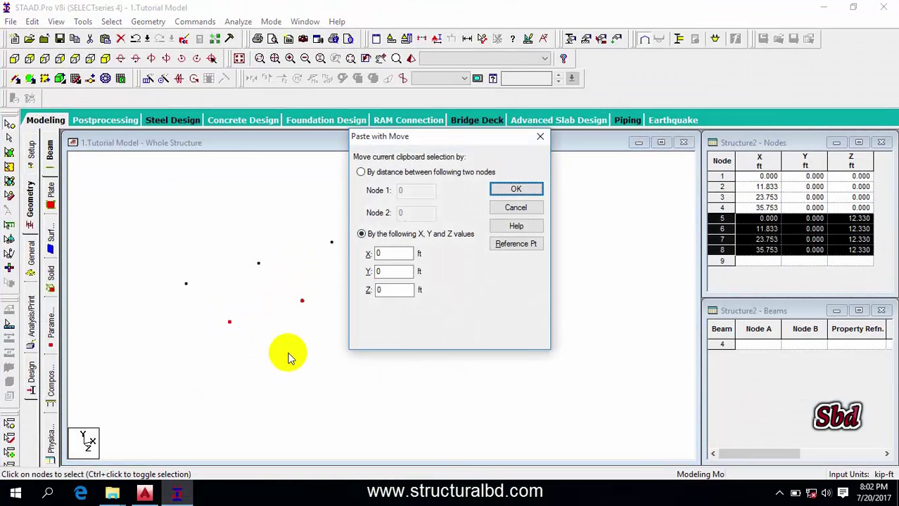
pyautogui.doubleClick(391, 289)
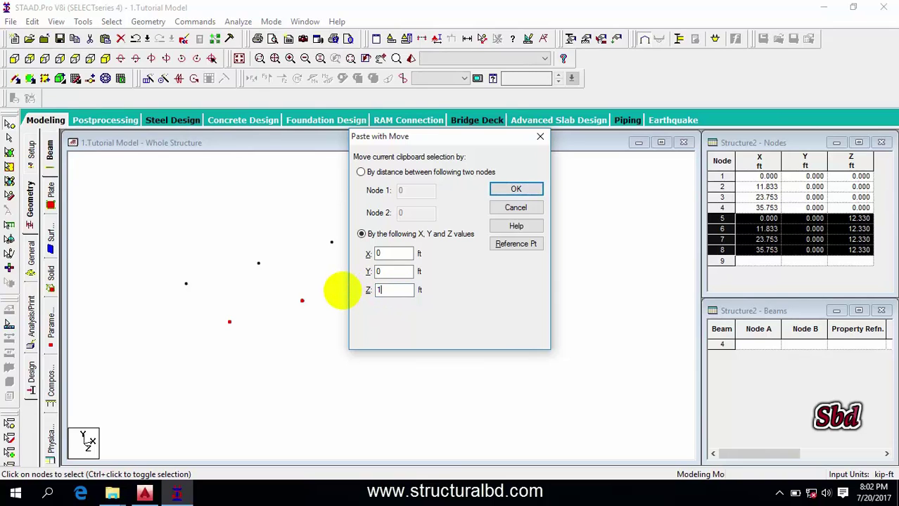
pyautogui.write('17.92')
pyautogui.press('Return')
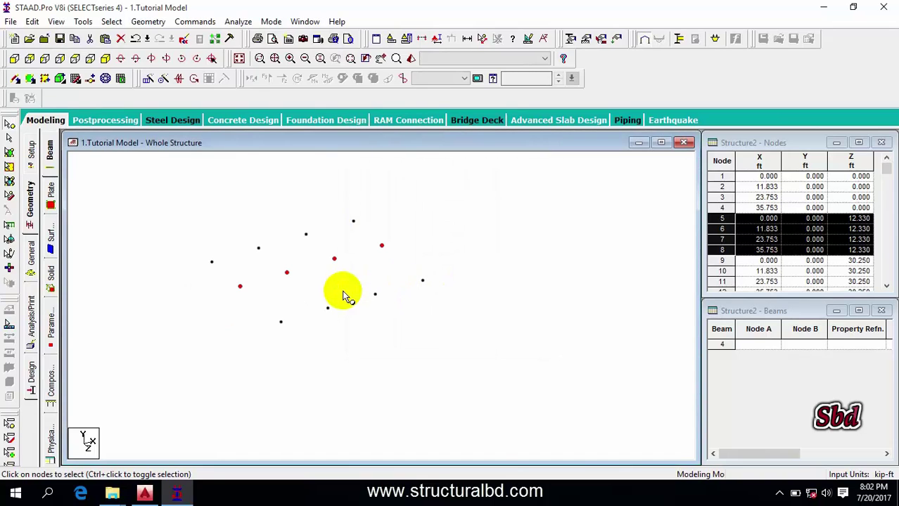
# - Copy the third row of nodes, paste it moved 12.5 ft in Z after checking the spacing in AutoCAD, and clear the selection
pyautogui.click(144, 494)
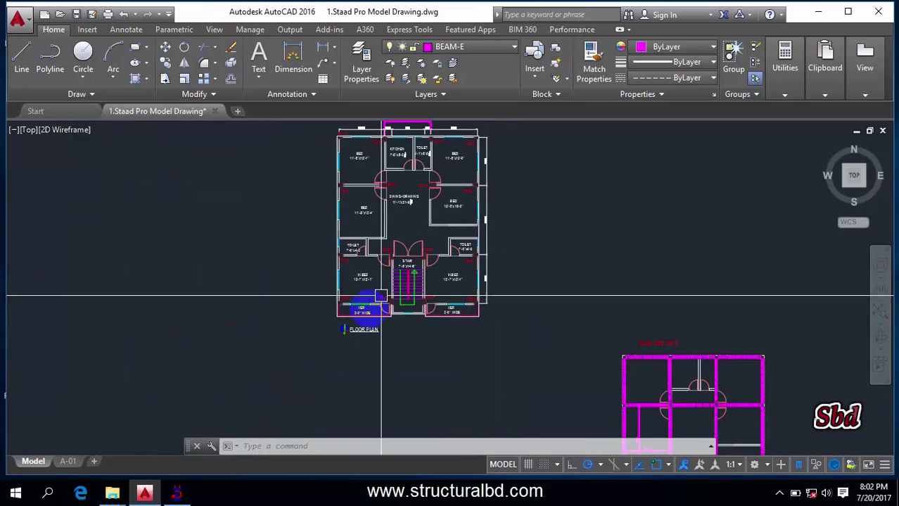
pyautogui.scroll(3, 381, 295)
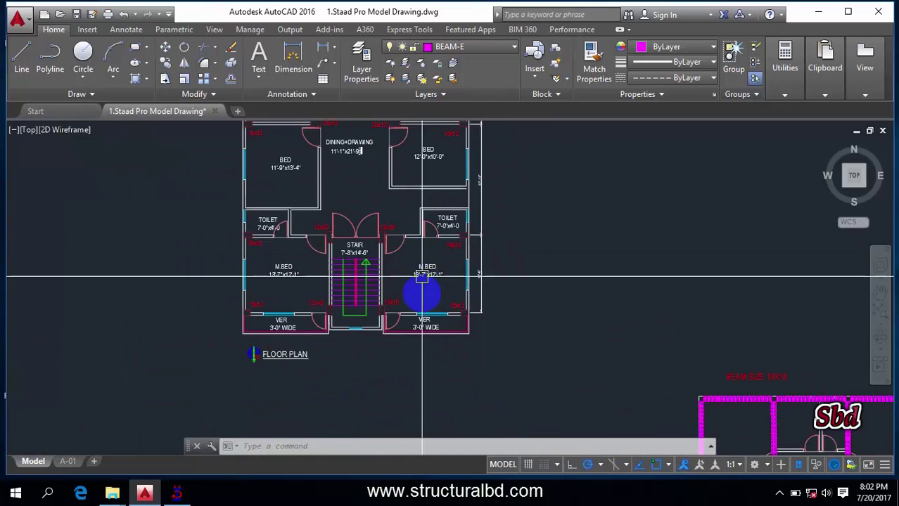
pyautogui.scroll(4, 422, 277)
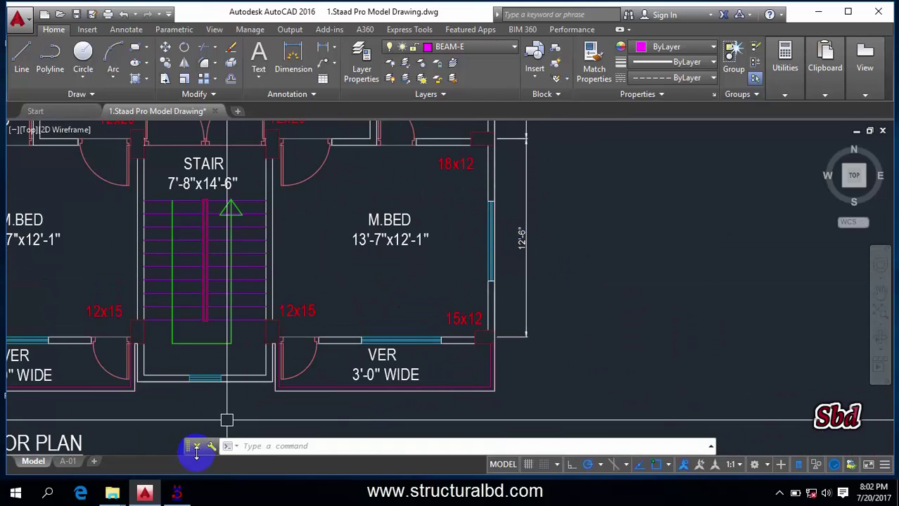
pyautogui.click(176, 495)
pyautogui.moveTo(526, 377); pyautogui.dragTo(276, 284)
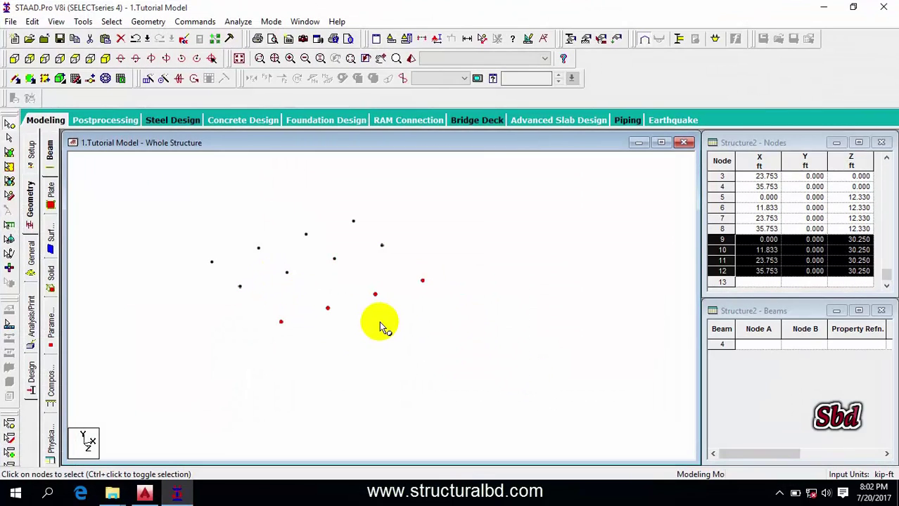
pyautogui.hotkey('ctrl', 'v')
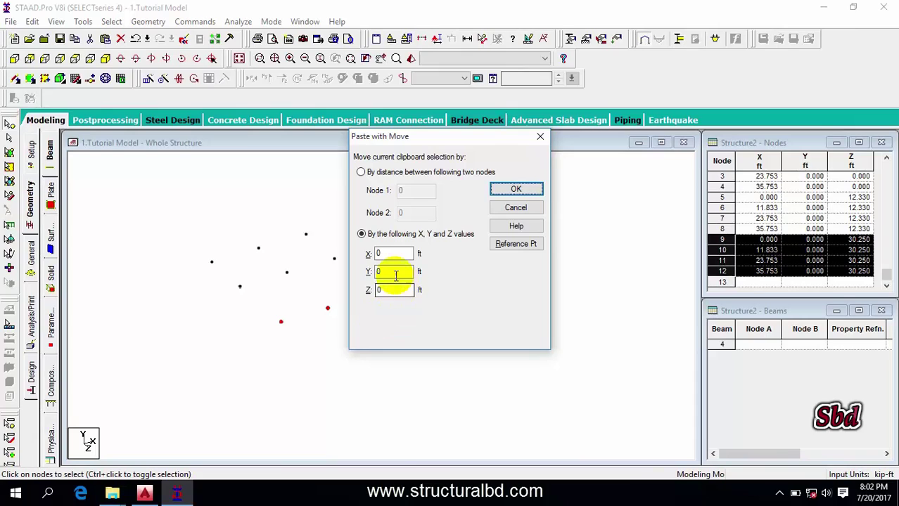
pyautogui.doubleClick(393, 290)
pyautogui.write('12')
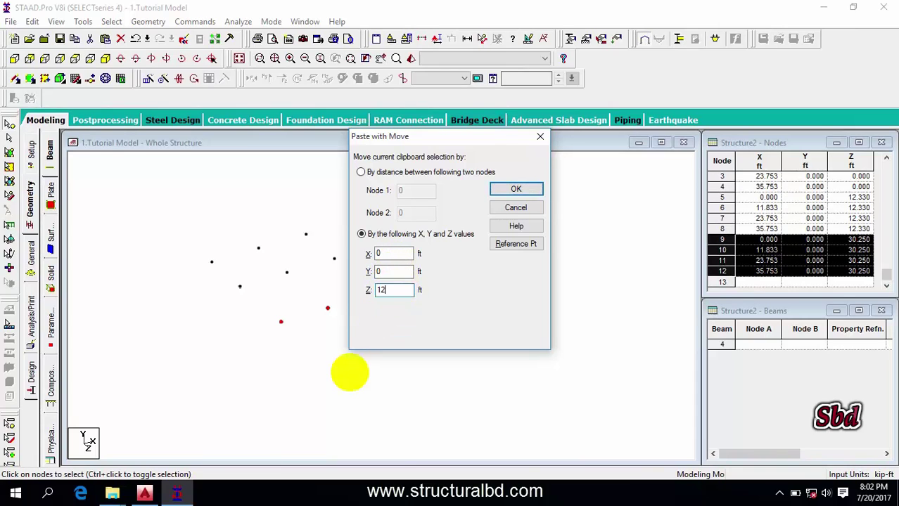
pyautogui.write('.5')
pyautogui.press('Return')
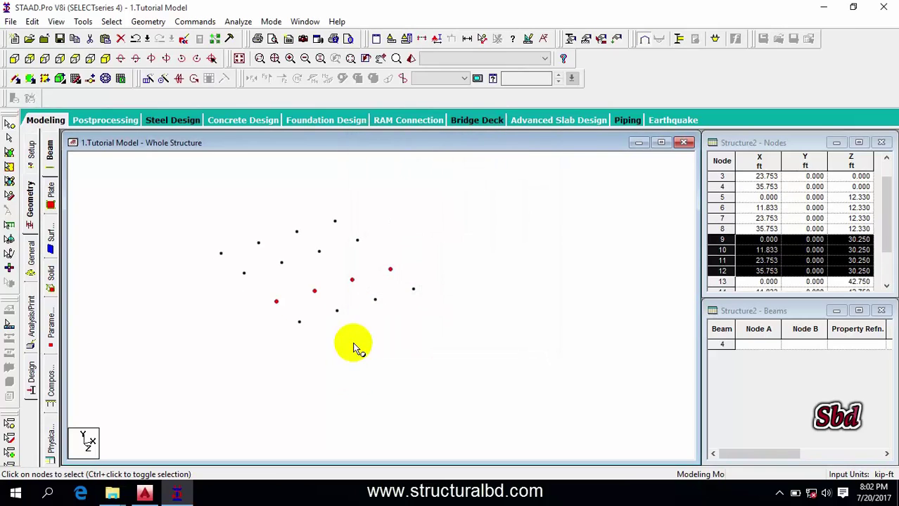
pyautogui.scroll(2, 352, 331)
pyautogui.click(358, 337)
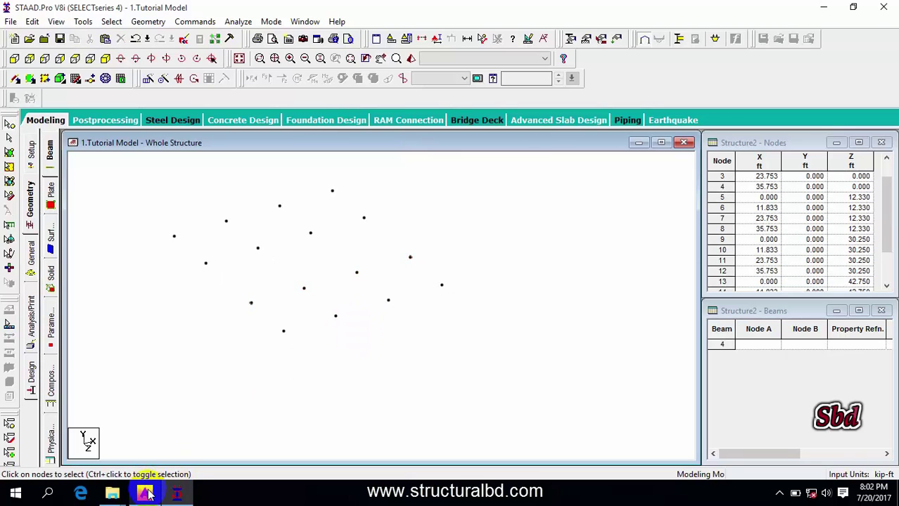
# - Switch to AutoCAD and examine how the columns beside the stair are offset from the kitchen and toilet columns above
pyautogui.click(145, 495)
pyautogui.scroll(-4, 405, 280)
pyautogui.scroll(2, 311, 246)
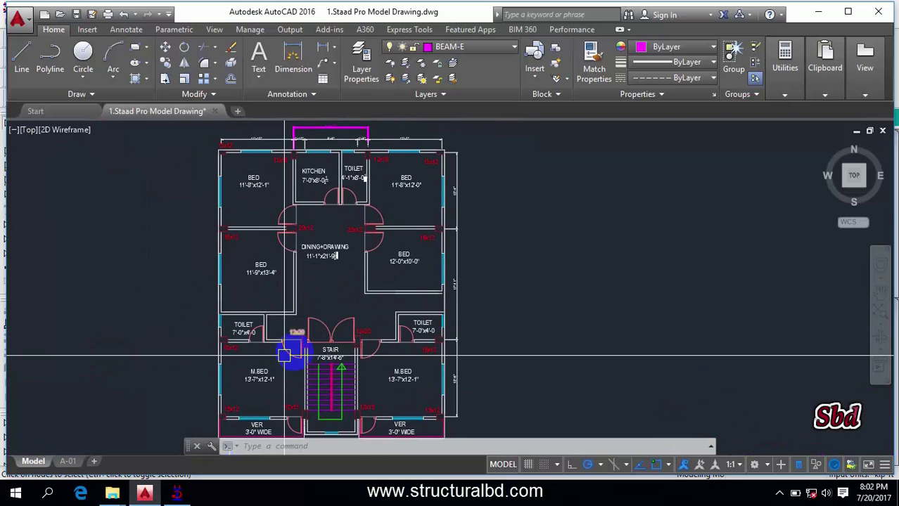
pyautogui.click(298, 152)
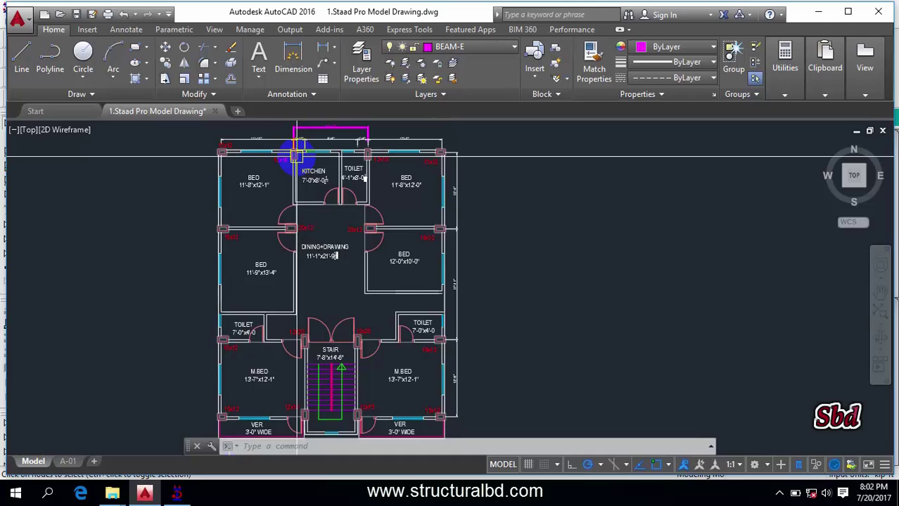
pyautogui.moveTo(297, 152)
pyautogui.mouseDown()
pyautogui.moveTo(296, 351)
pyautogui.moveTo(303, 324)
pyautogui.mouseUp()
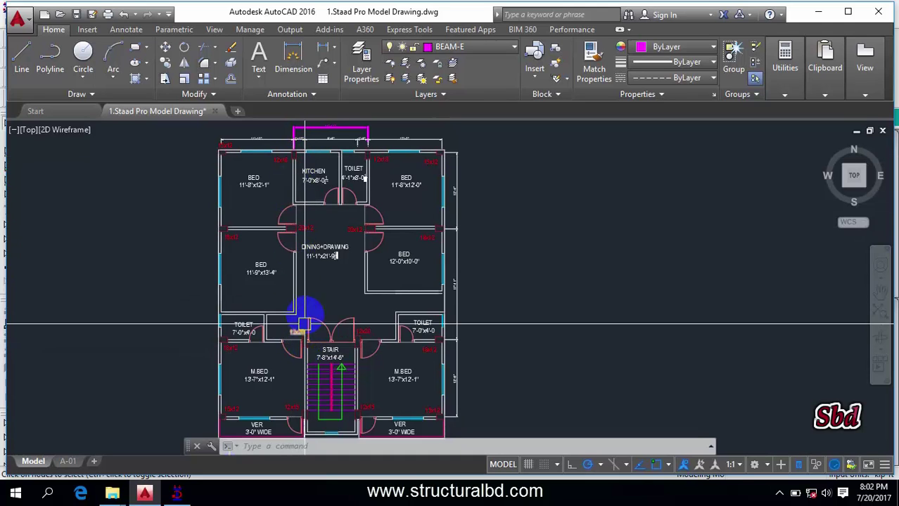
pyautogui.scroll(3, 316, 238)
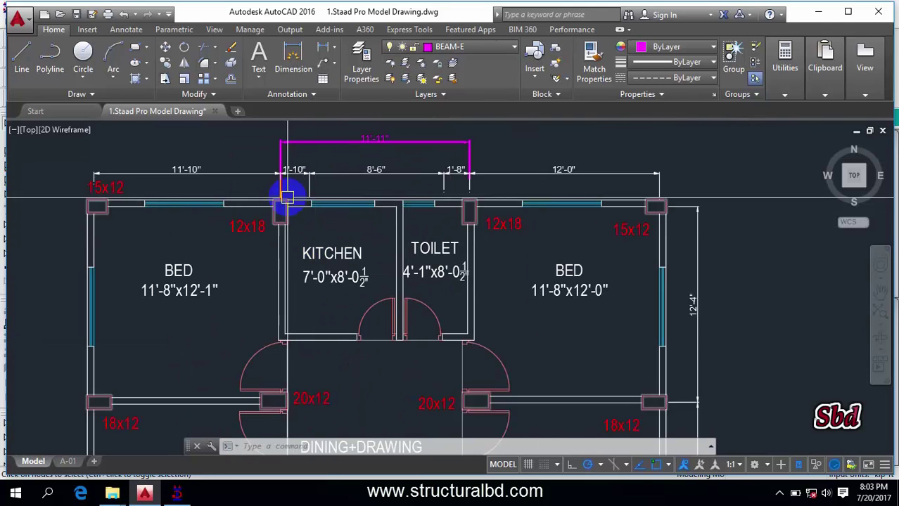
pyautogui.scroll(-2, 313, 152)
pyautogui.scroll(-2, 305, 281)
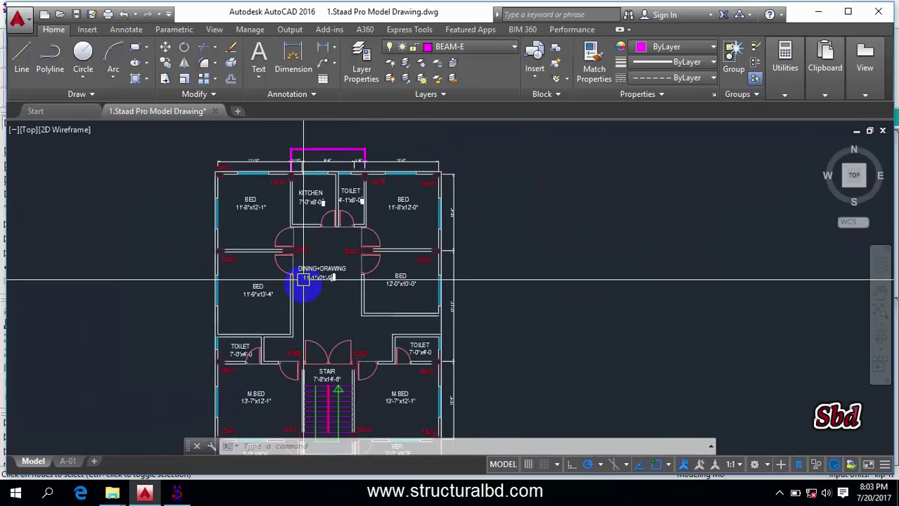
pyautogui.moveTo(371, 336); pyautogui.dragTo(371, 261, button='middle')
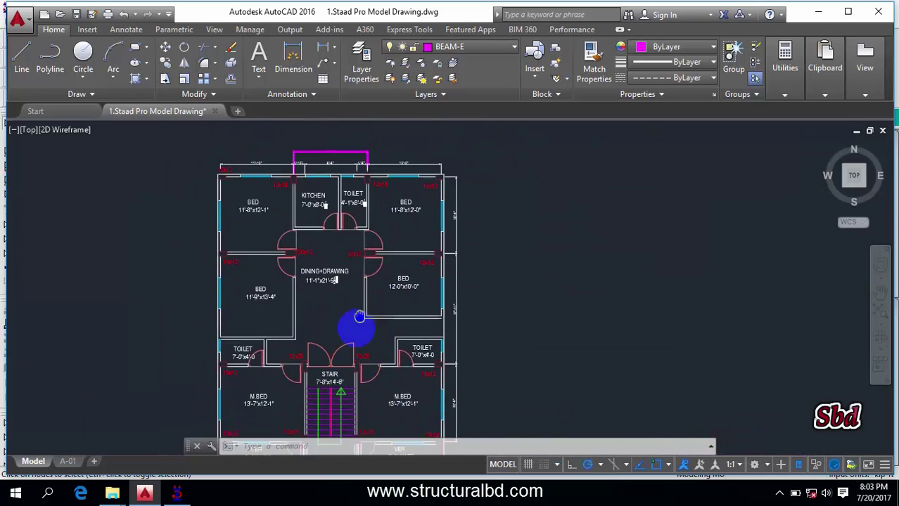
pyautogui.scroll(4, 357, 204)
pyautogui.scroll(-2, 359, 219)
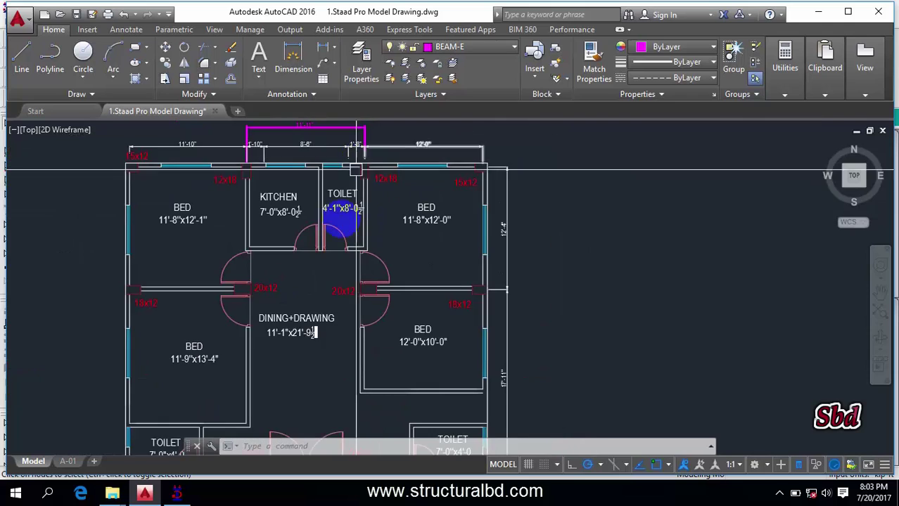
pyautogui.moveTo(341, 220); pyautogui.dragTo(341, 167, button='middle')
# - Switch to STAAD.Pro and move the second nodes of the last two rows 1.833 ft in X, accepting splitting of members at moved nodes
pyautogui.click(178, 492)
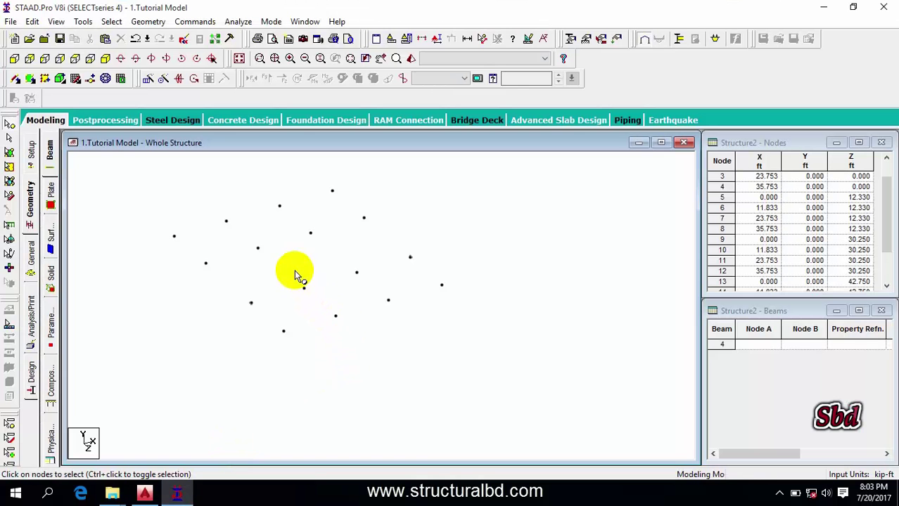
pyautogui.moveTo(296, 272); pyautogui.dragTo(341, 323)
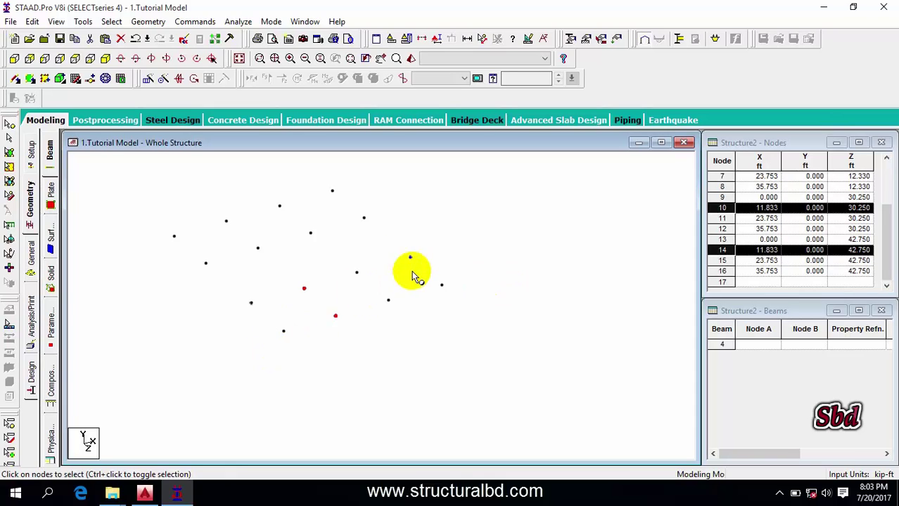
pyautogui.rightClick(326, 248)
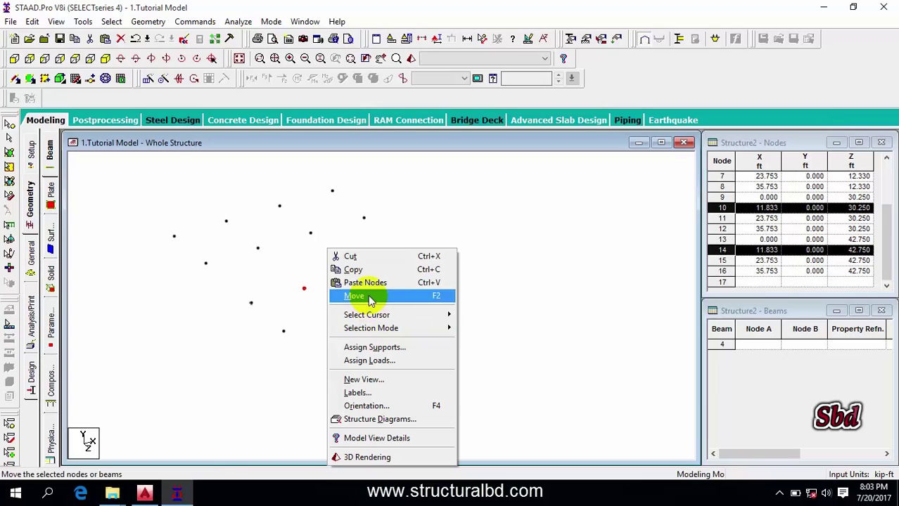
pyautogui.click(334, 296)
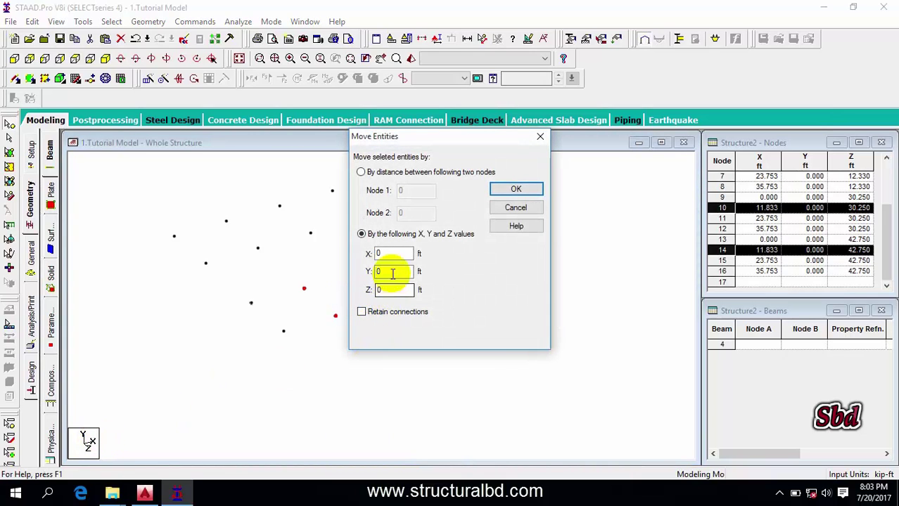
pyautogui.click(365, 253)
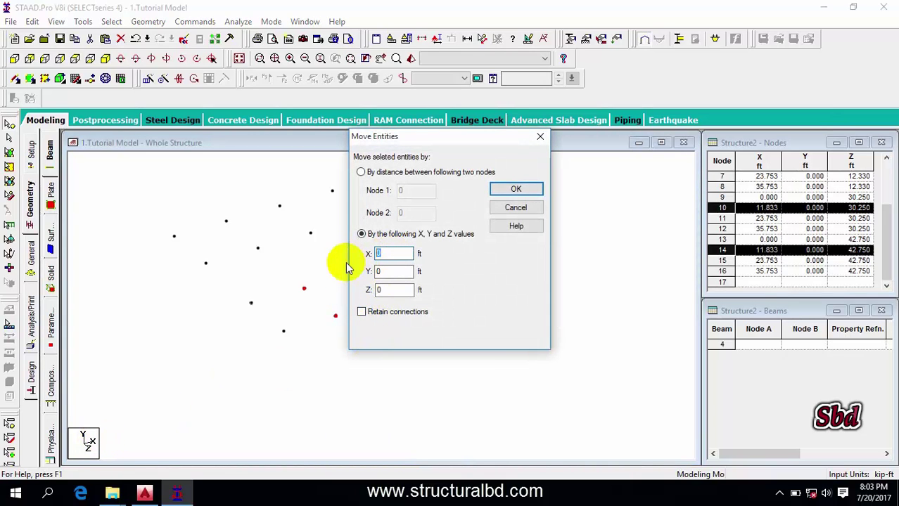
pyautogui.write('1.833')
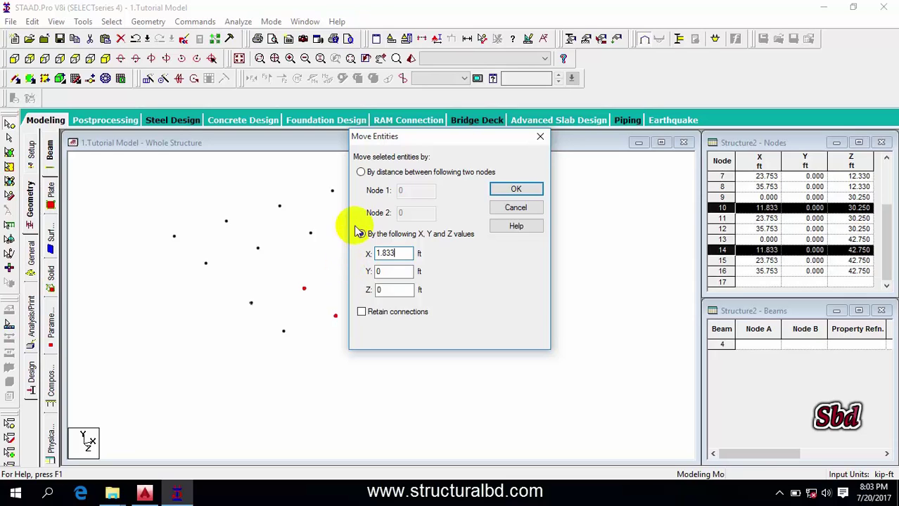
pyautogui.click(515, 189)
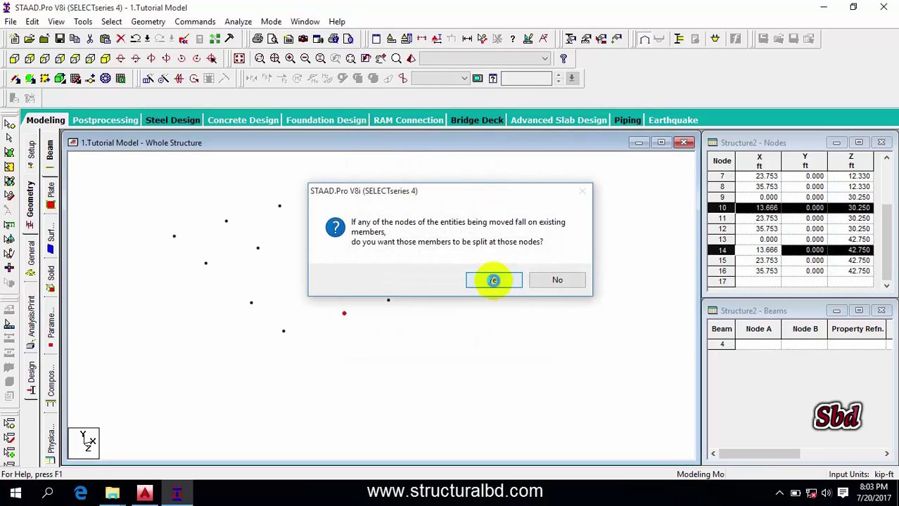
pyautogui.click(492, 280)
# - Move the third nodes of the last two rows -1.66 ft in X, accept member splitting, and clear the selection
pyautogui.moveTo(350, 266); pyautogui.dragTo(395, 310)
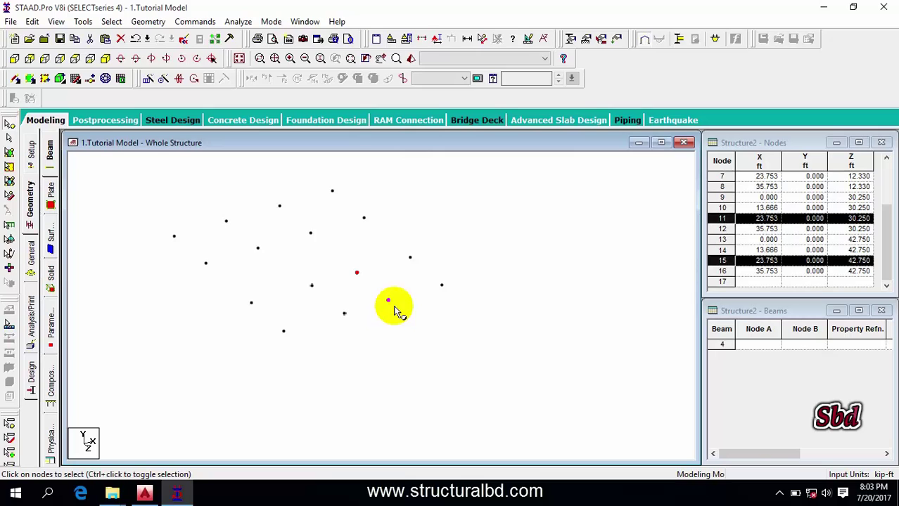
pyautogui.rightClick(350, 277)
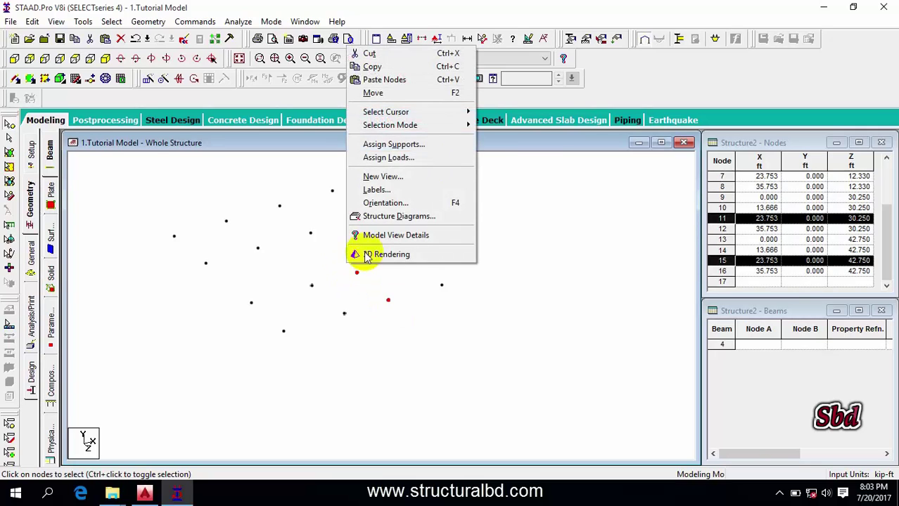
pyautogui.click(373, 93)
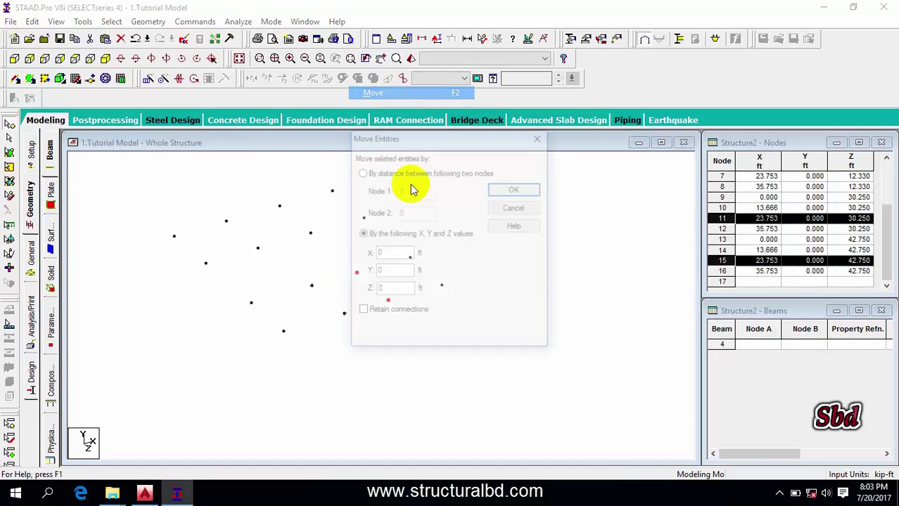
pyautogui.doubleClick(398, 254)
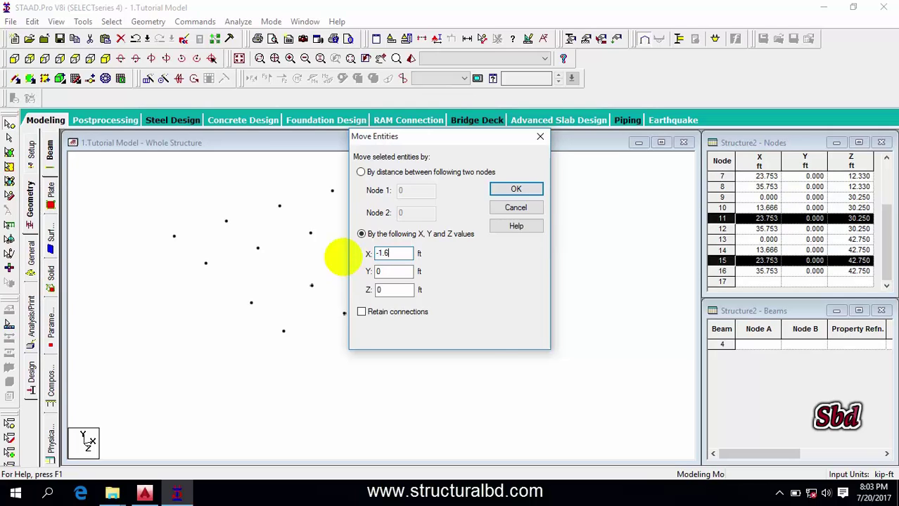
pyautogui.write('-1.66')
pyautogui.click(516, 190)
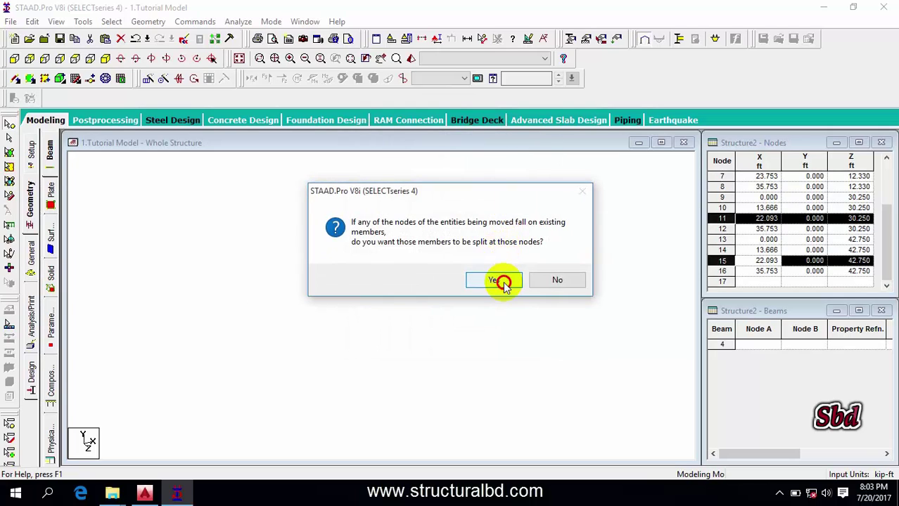
pyautogui.click(499, 280)
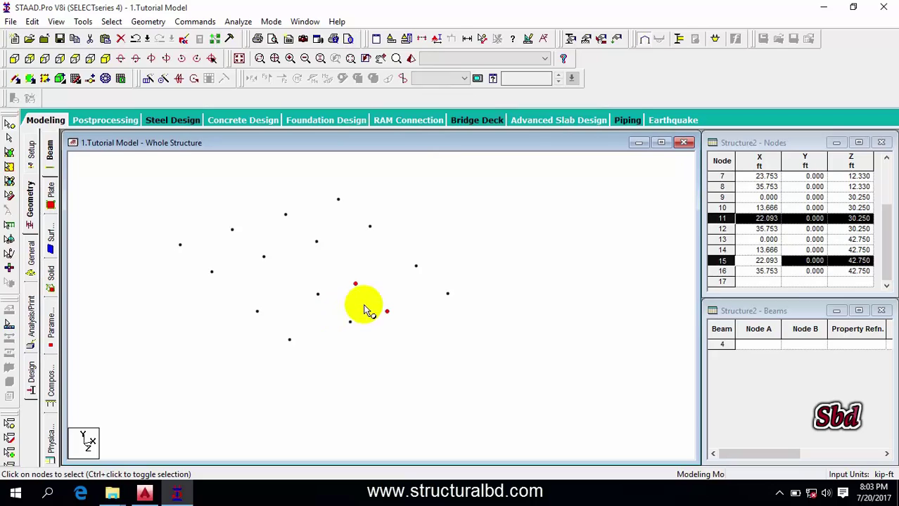
pyautogui.click(315, 280)
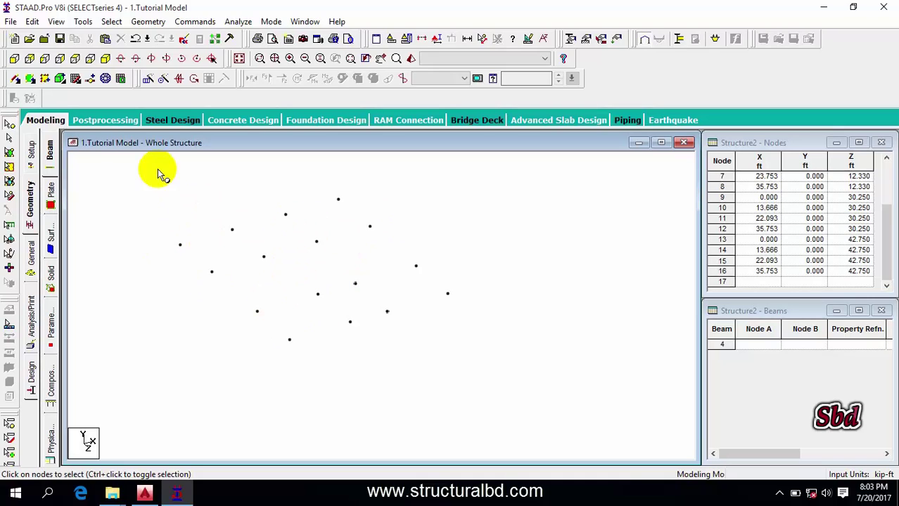
pyautogui.click(14, 98)
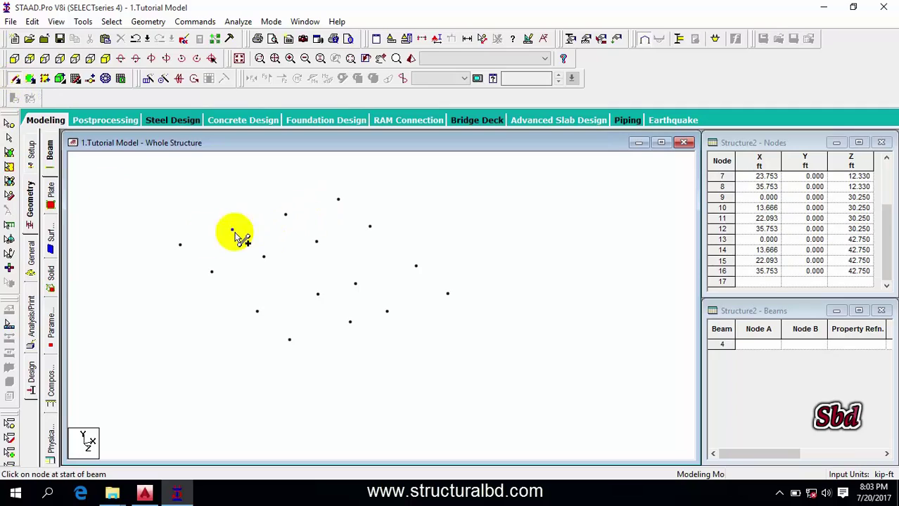
pyautogui.moveTo(181, 246); pyautogui.dragTo(233, 230)
pyautogui.moveTo(288, 217); pyautogui.dragTo(287, 216)
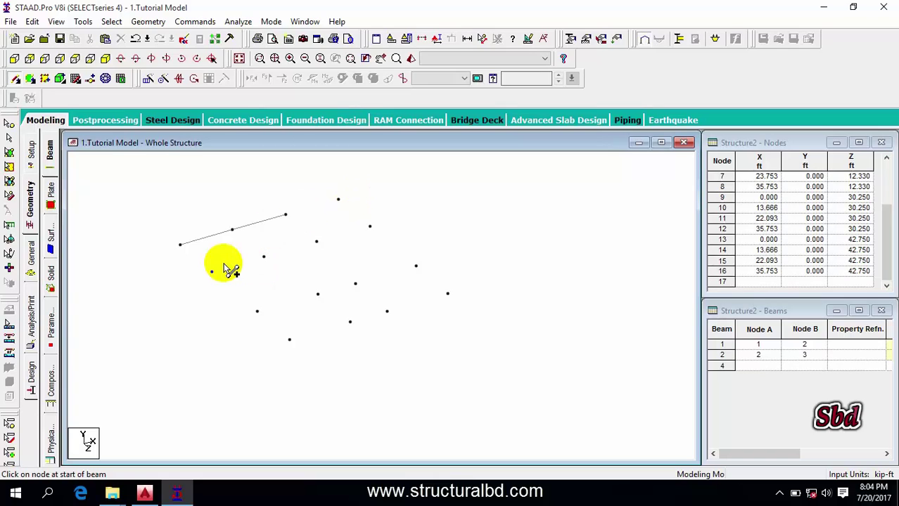
pyautogui.hotkey('ctrl', 'z')
pyautogui.hotkey('ctrl', 'z')
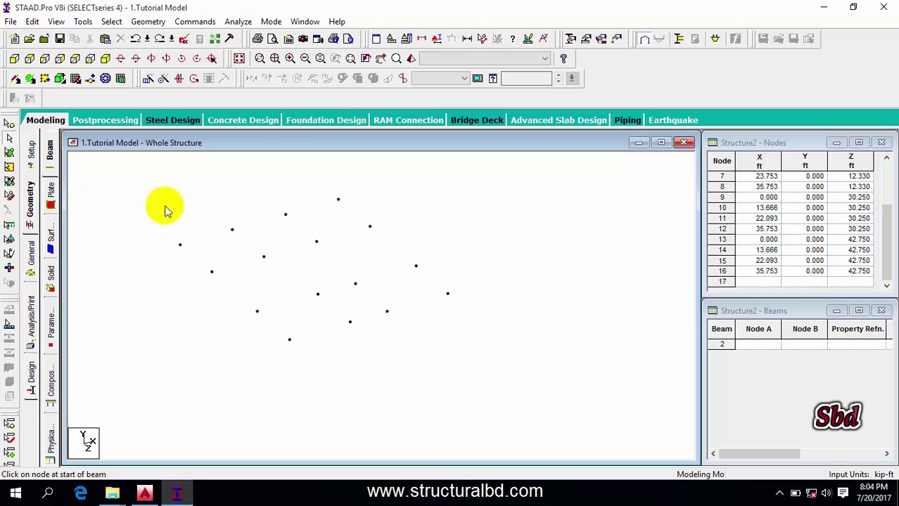
# - Select all sixteen nodes and connect them with beams along the X axis
pyautogui.moveTo(139, 194); pyautogui.dragTo(472, 354)
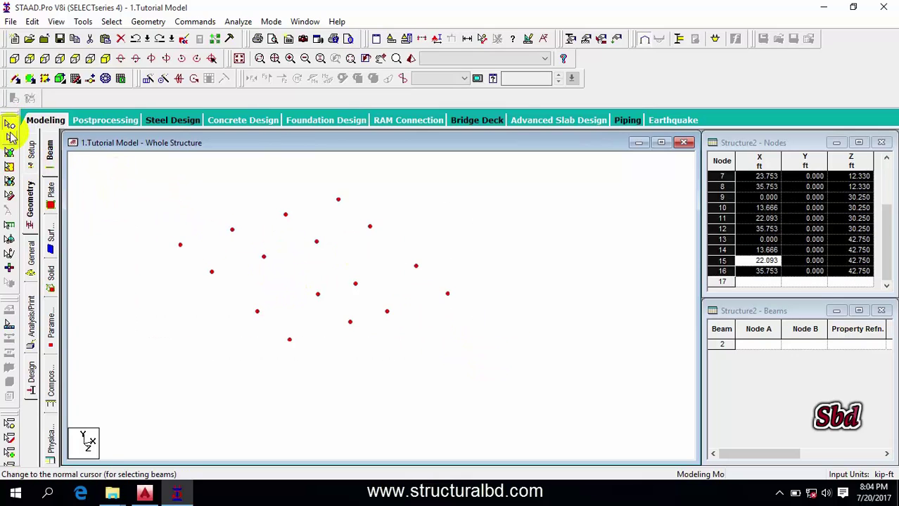
pyautogui.click(144, 22)
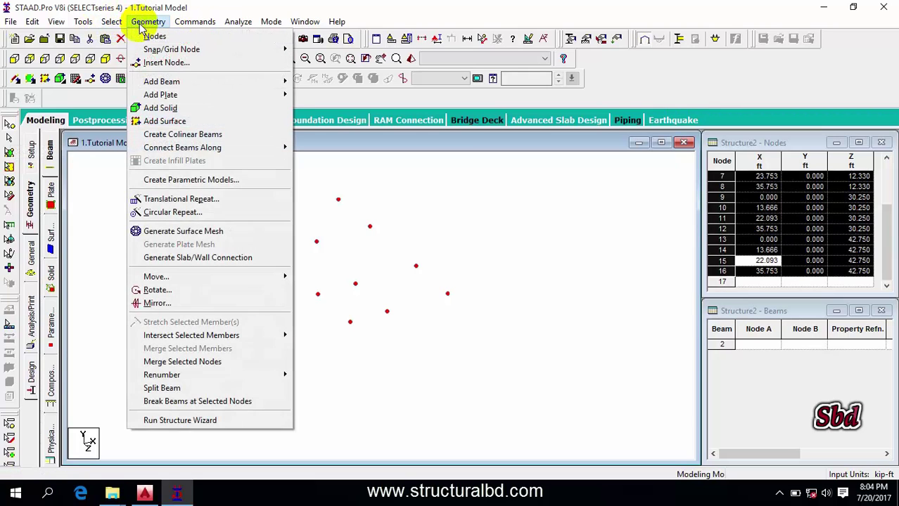
pyautogui.moveTo(199, 158)
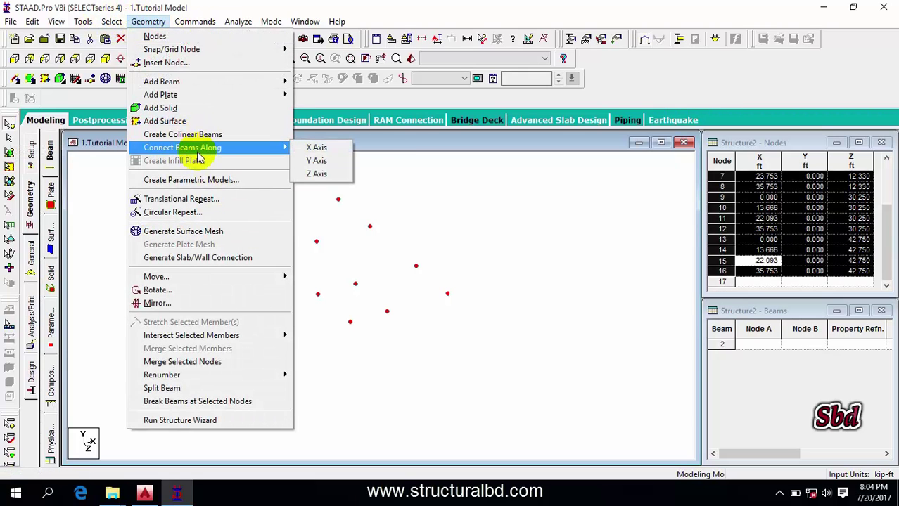
pyautogui.click(320, 151)
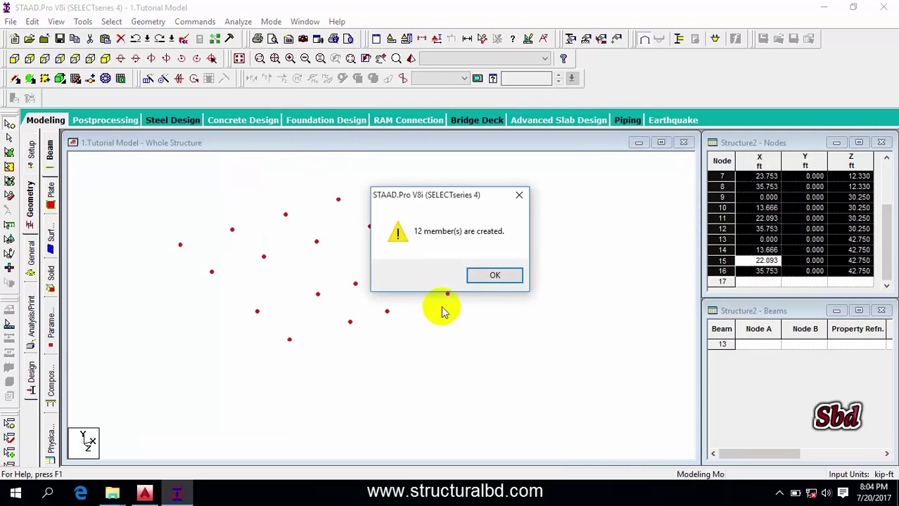
pyautogui.click(494, 274)
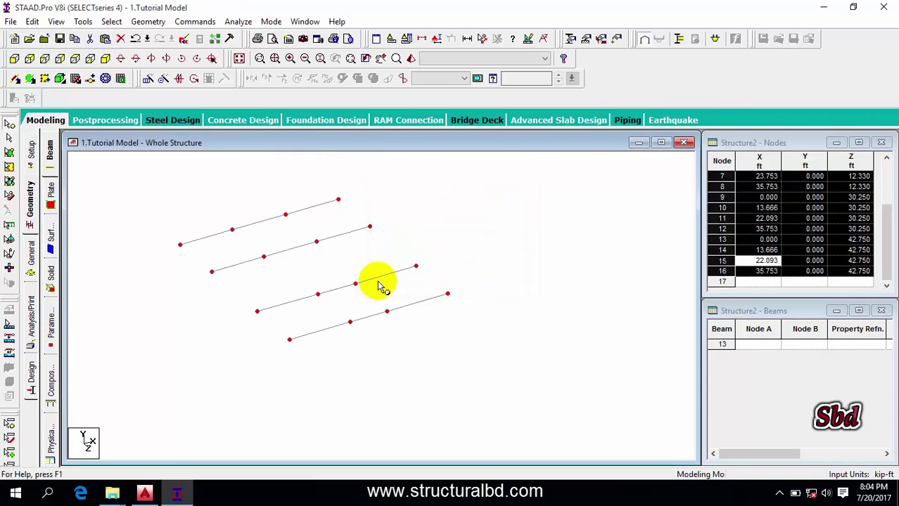
# - Connect the selected nodes with beams along the Z axis and accept the auto-save
pyautogui.click(148, 21)
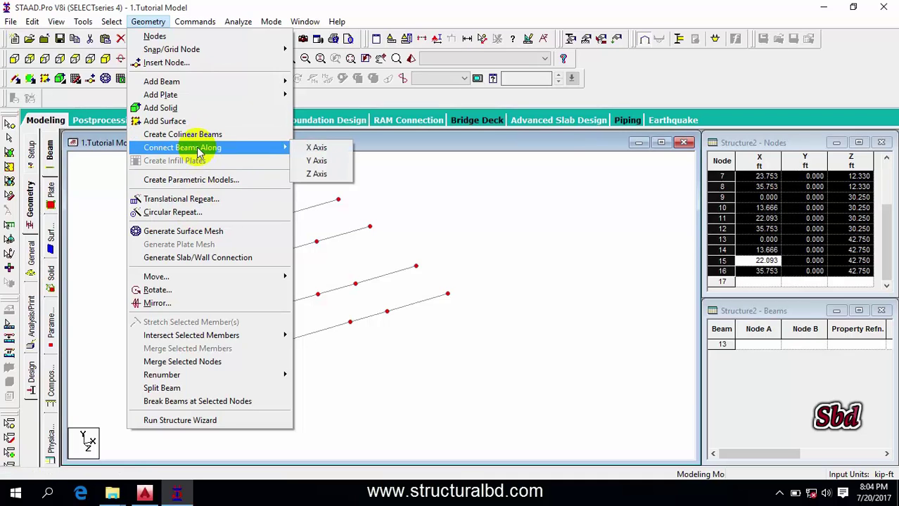
pyautogui.click(318, 174)
pyautogui.click(492, 275)
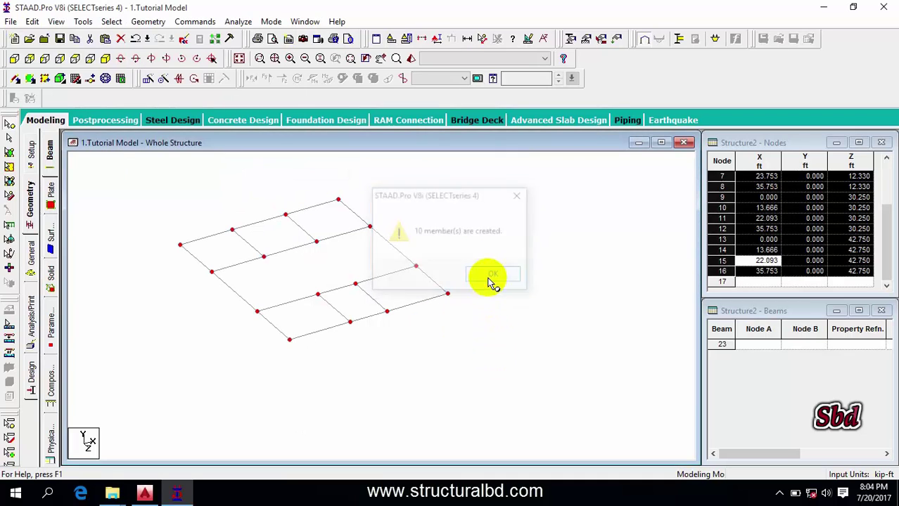
pyautogui.scroll(2, 281, 274)
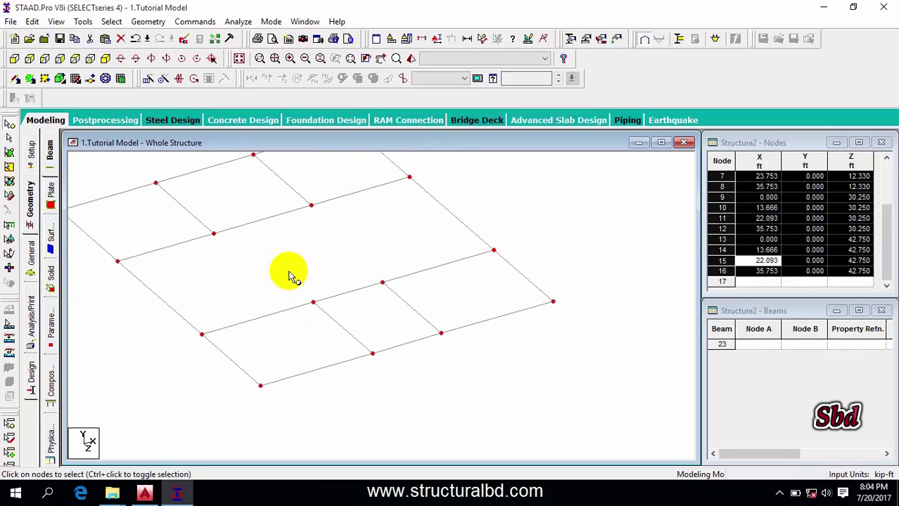
pyautogui.scroll(-1, 285, 281)
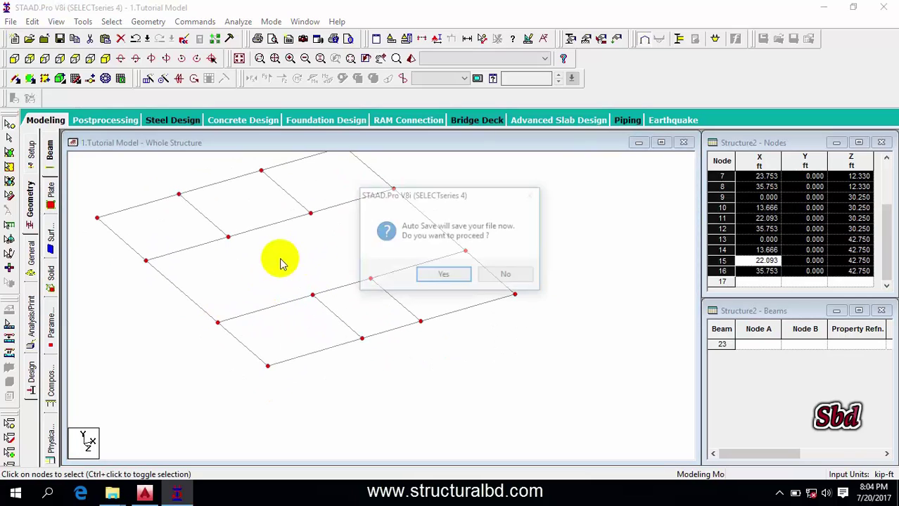
pyautogui.press('Return')
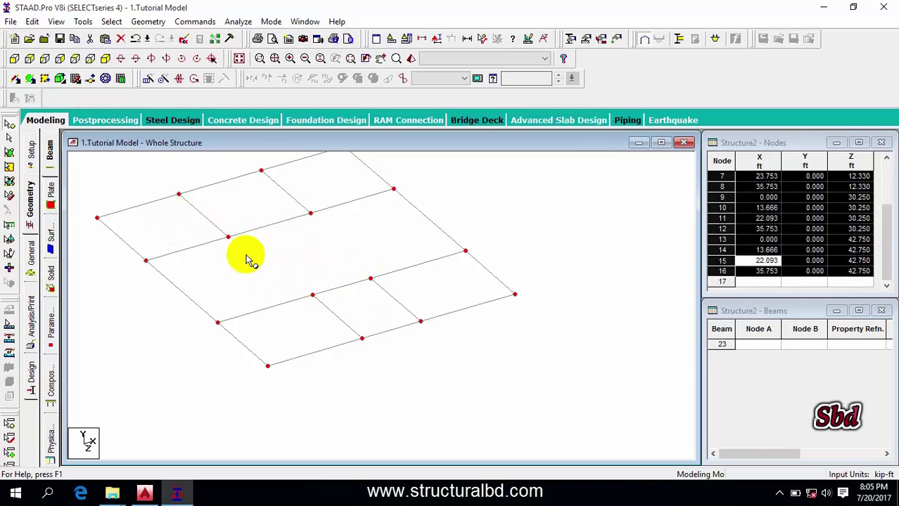
# - Add skewed beams across the middle bay from node 10 to node 6 and from node 11 to node 7
pyautogui.click(16, 80)
pyautogui.click(314, 295)
pyautogui.click(229, 238)
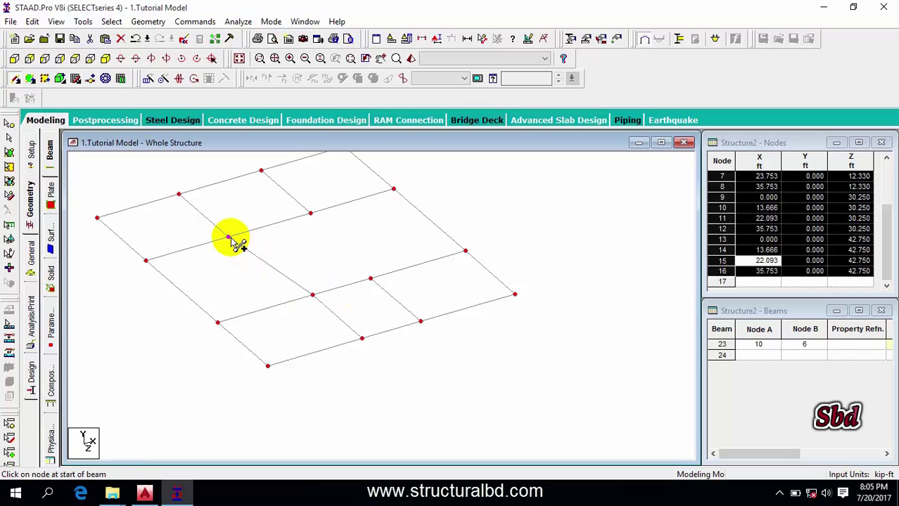
pyautogui.moveTo(370, 279); pyautogui.dragTo(318, 228)
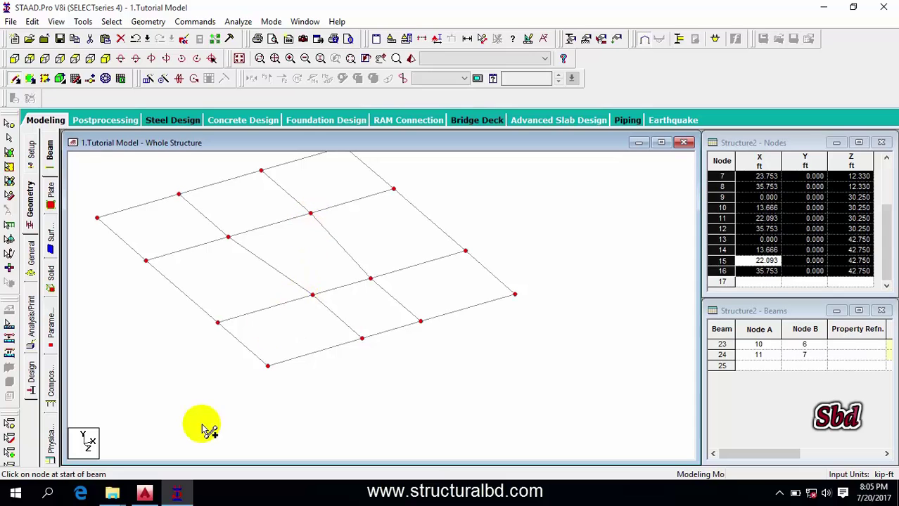
# - Switch to AutoCAD and examine the grade beam layout and the floor beam layout against the modelled beam arrangement
pyautogui.click(144, 494)
pyautogui.scroll(-5, 441, 224)
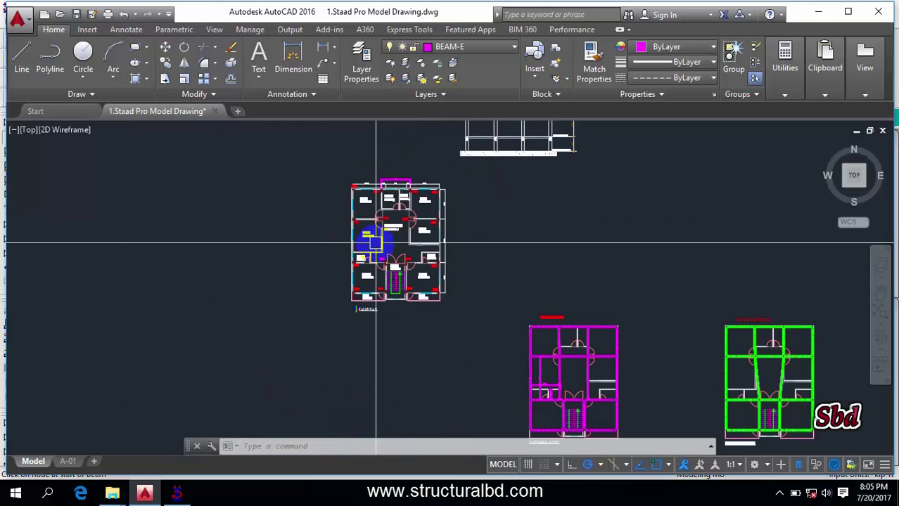
pyautogui.moveTo(369, 235); pyautogui.dragTo(579, 265, button='middle')
pyautogui.scroll(2, 632, 253)
pyautogui.scroll(3, 642, 241)
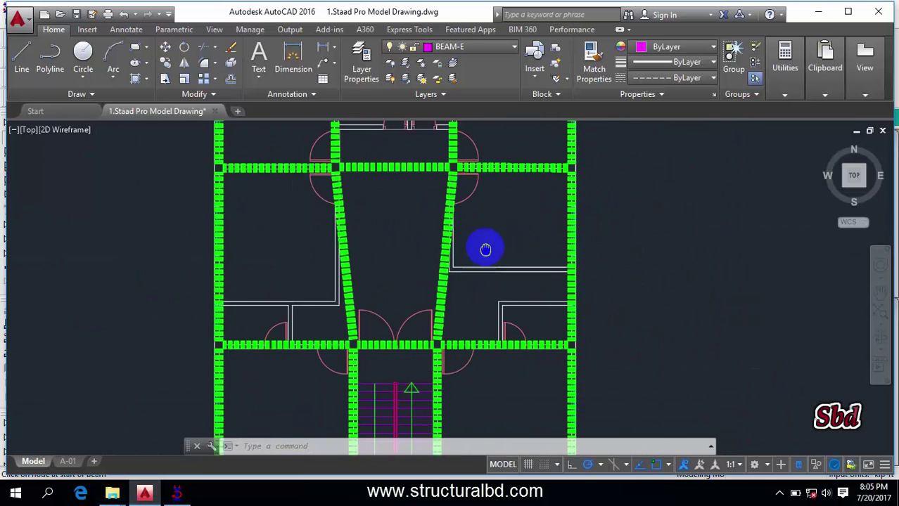
pyautogui.scroll(-3, 482, 245)
pyautogui.scroll(3, 421, 255)
pyautogui.scroll(2, 421, 240)
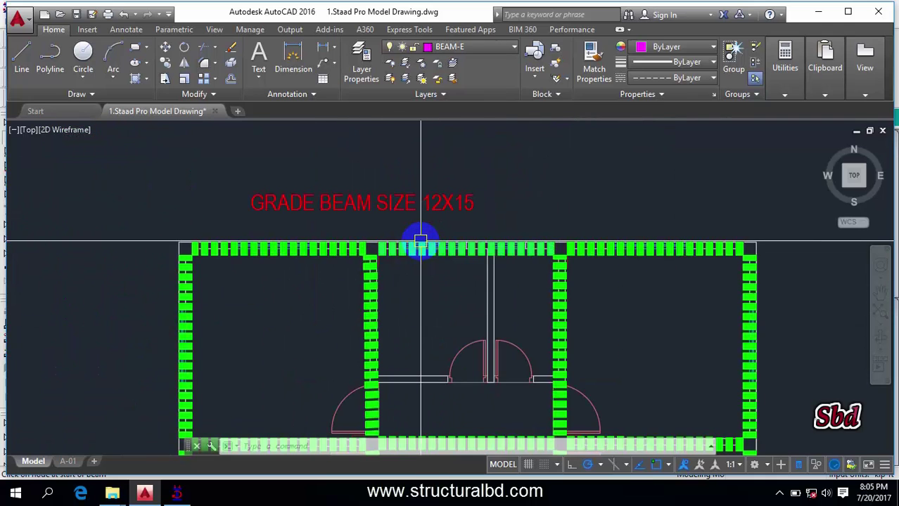
pyautogui.scroll(-5, 285, 305)
pyautogui.scroll(4, 308, 315)
pyautogui.scroll(1, 283, 349)
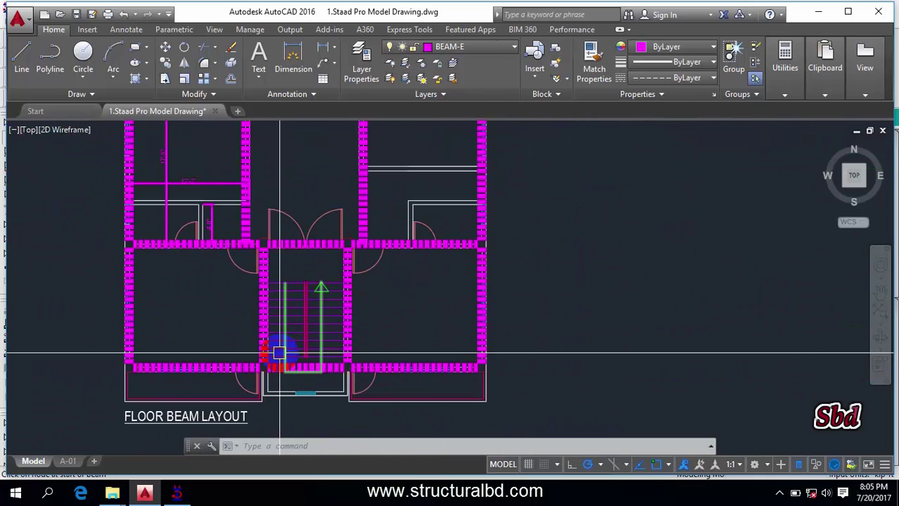
pyautogui.scroll(-4, 294, 246)
# - Switch to STAAD.Pro, select all beams, and start a Translational Repeat in the global Y direction
pyautogui.click(168, 498)
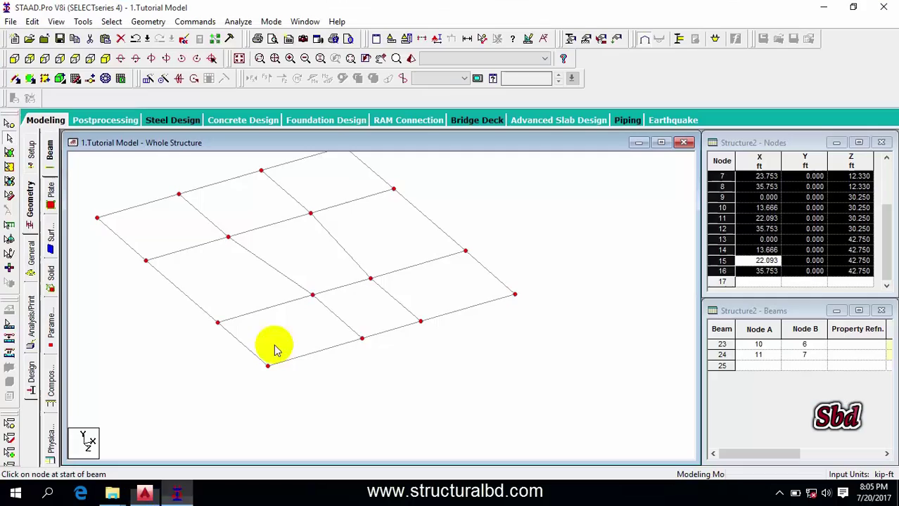
pyautogui.moveTo(345, 277); pyautogui.dragTo(226, 195, button='middle')
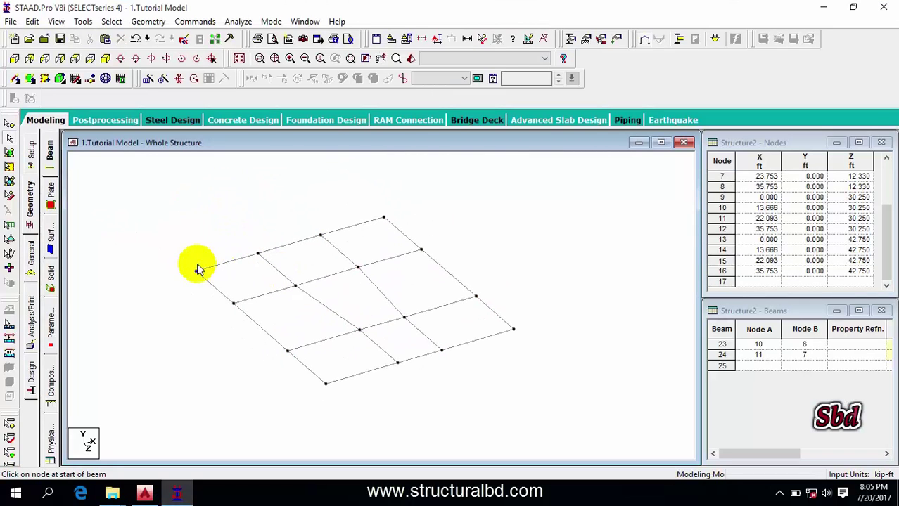
pyautogui.moveTo(610, 420); pyautogui.dragTo(161, 185)
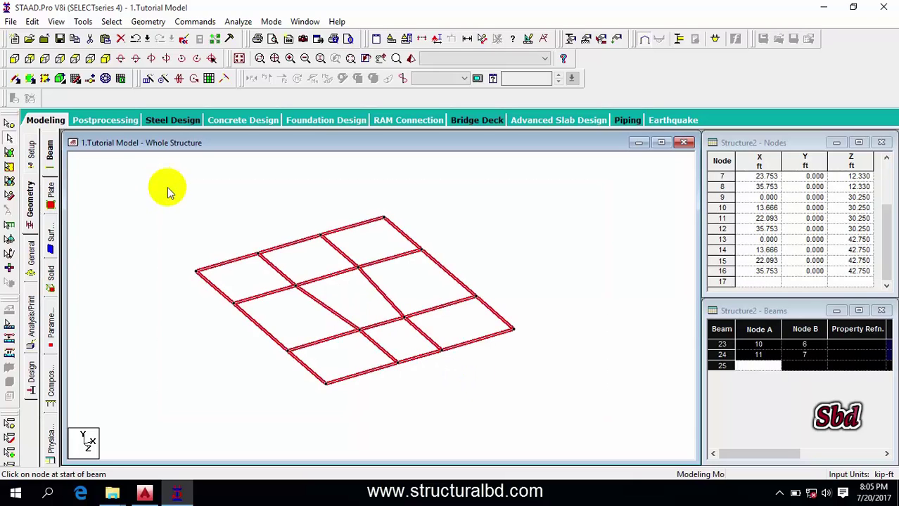
pyautogui.click(148, 81)
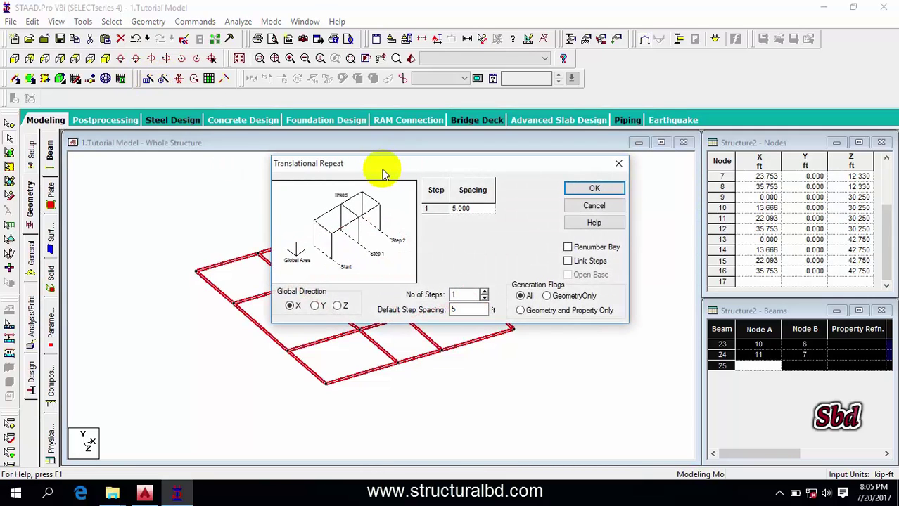
pyautogui.moveTo(382, 166); pyautogui.dragTo(428, 165)
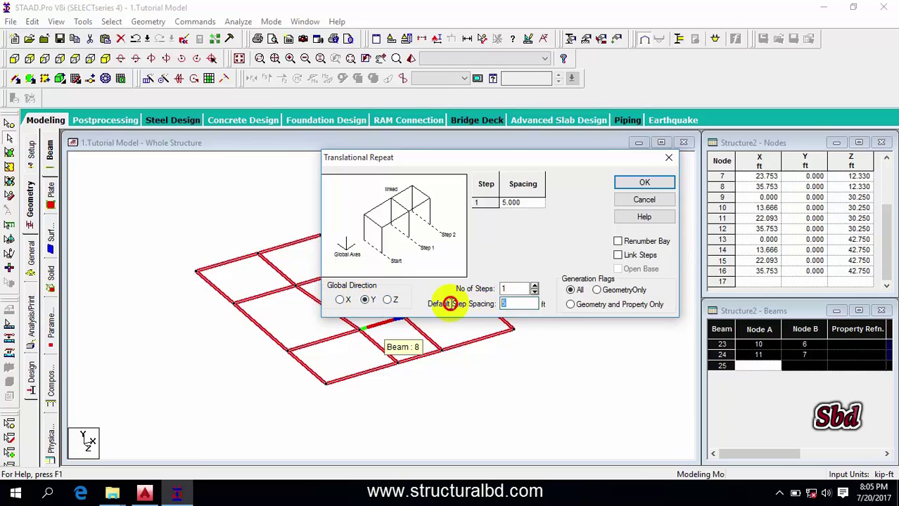
# - Check the foundation-to-grade-beam height in AutoCAD and generate the Translational Repeat in STAAD.Pro with one 6 ft step and linked steps
pyautogui.click(144, 492)
pyautogui.scroll(-3, 402, 251)
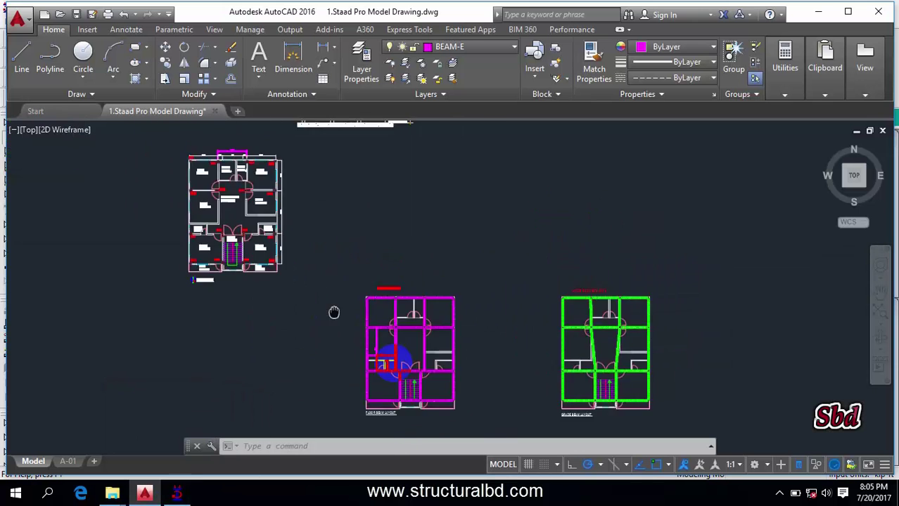
pyautogui.moveTo(333, 310); pyautogui.dragTo(468, 315, button='middle')
pyautogui.scroll(3, 471, 320)
pyautogui.scroll(3, 471, 321)
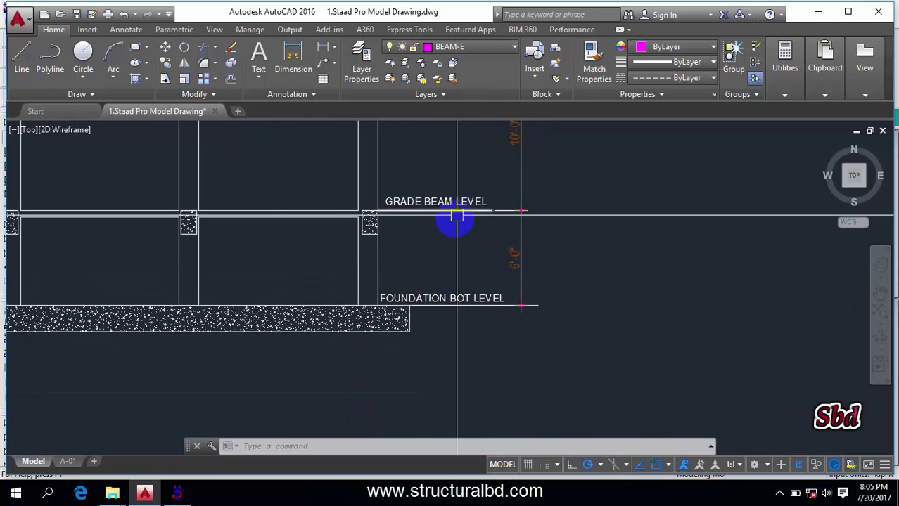
pyautogui.click(177, 495)
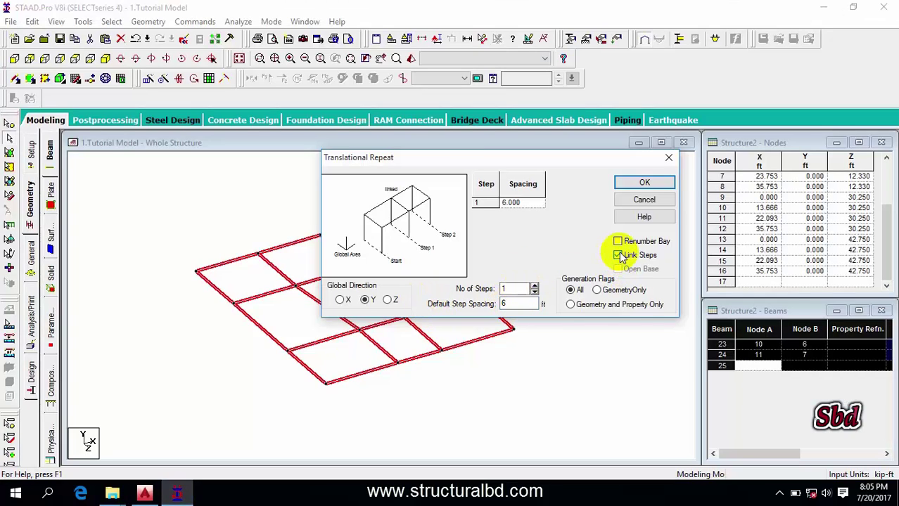
pyautogui.click(637, 184)
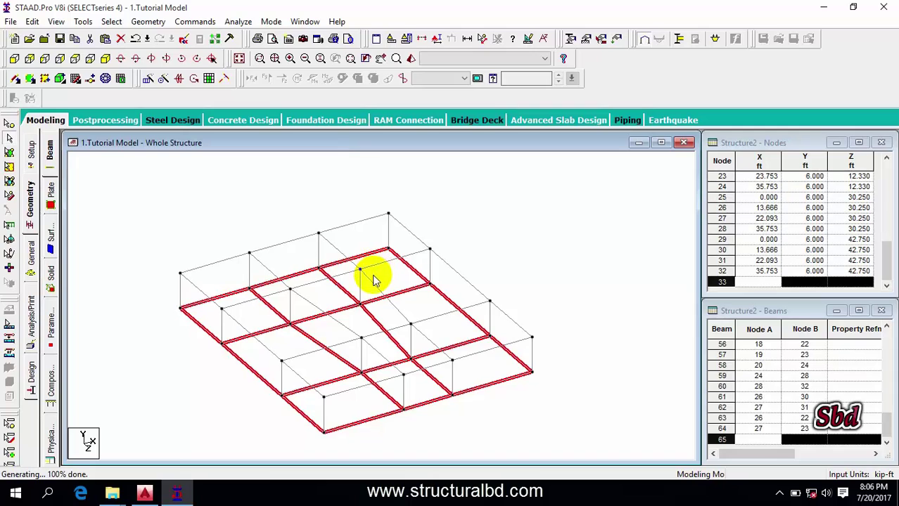
# - Delete all the beams at foundation level, keeping the columns and the grade beam grid above them
pyautogui.click(13, 59)
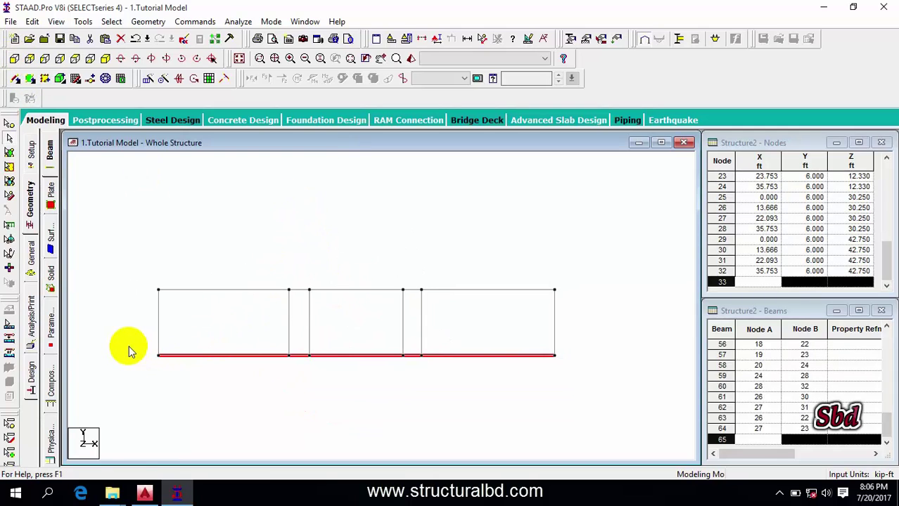
pyautogui.press('Delete')
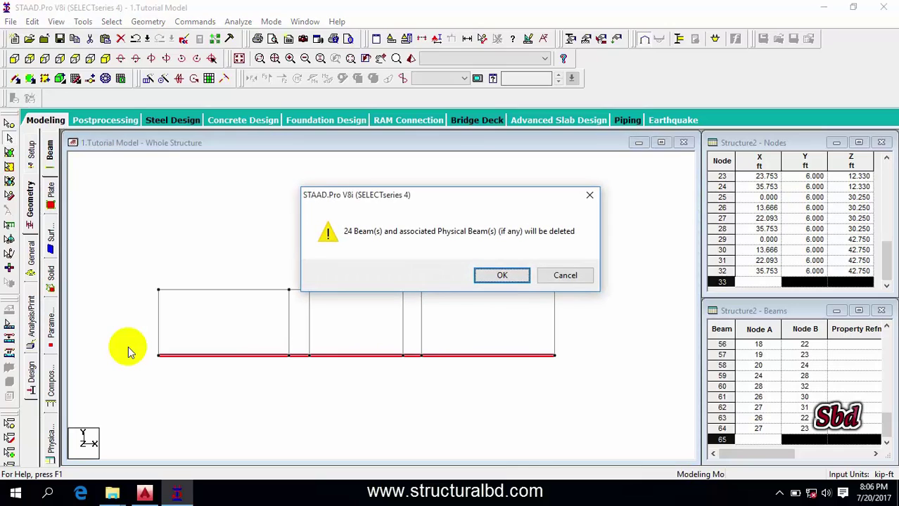
pyautogui.click(503, 275)
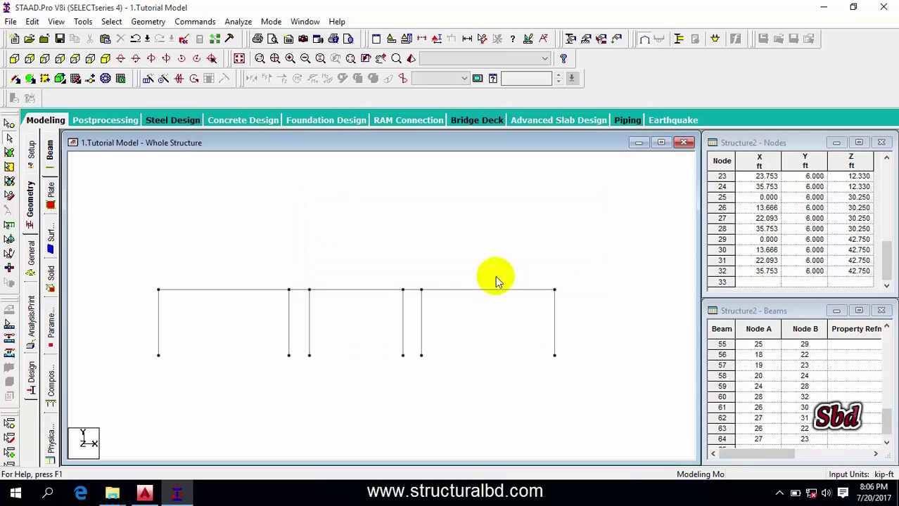
pyautogui.click(239, 58)
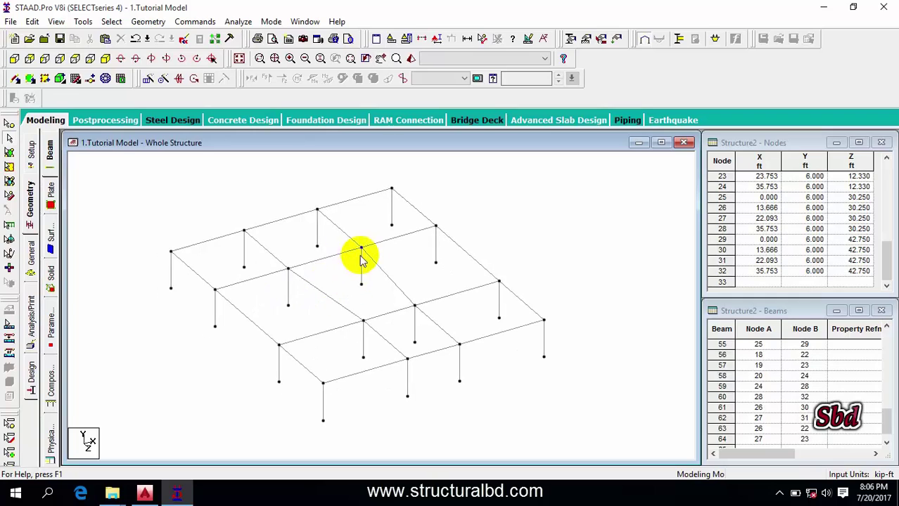
pyautogui.moveTo(373, 271); pyautogui.dragTo(334, 306)
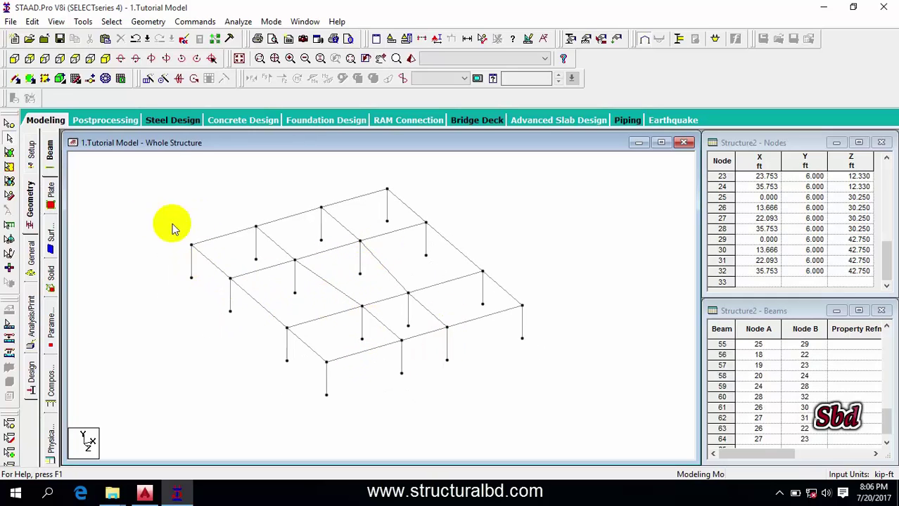
# - Select all the grade-level beams in the front view and start a Translational Repeat in the global Y direction
pyautogui.click(14, 59)
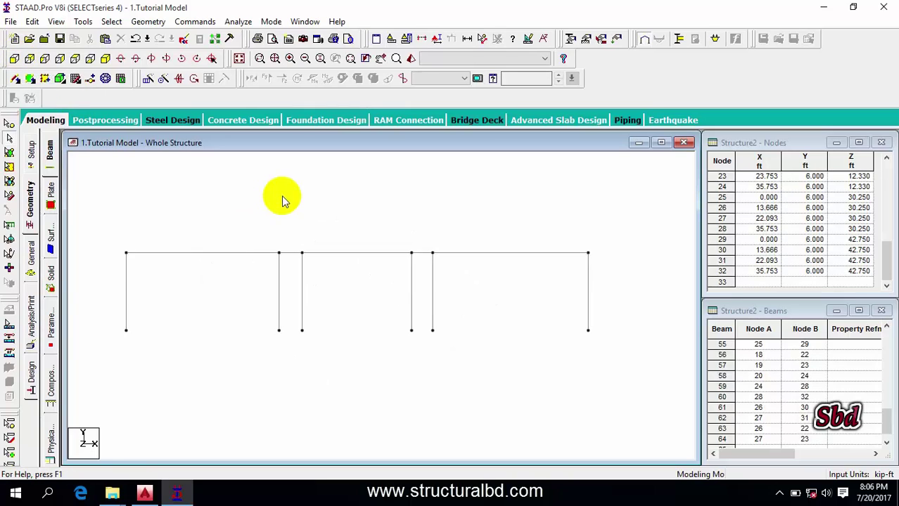
pyautogui.click(10, 140)
pyautogui.moveTo(128, 231); pyautogui.dragTo(582, 267)
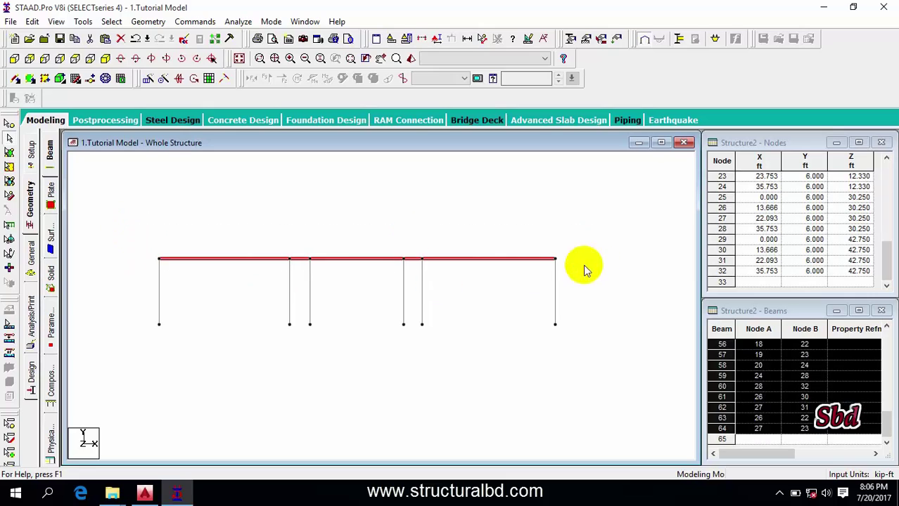
pyautogui.click(150, 83)
pyautogui.click(314, 305)
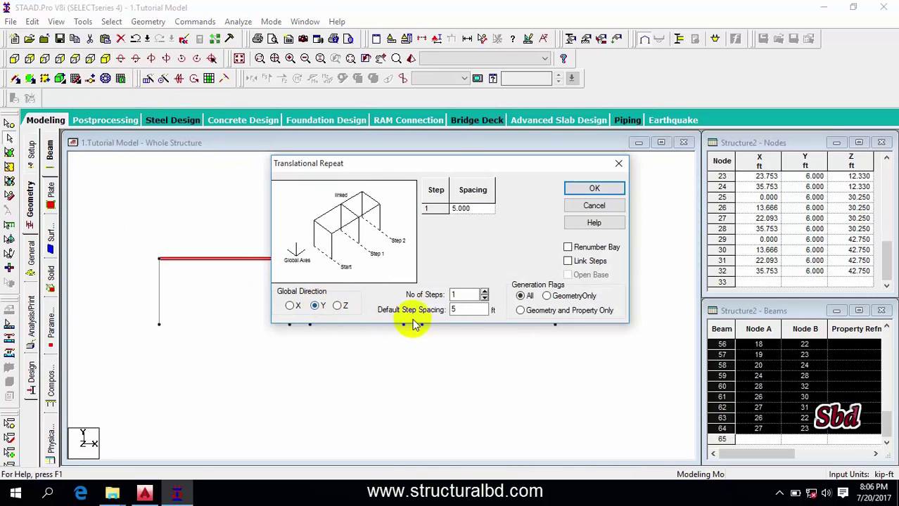
# - Check the grade-beam-to-first-floor height in AutoCAD and generate the Translational Repeat in STAAD.Pro with one 10 ft step and linked steps
pyautogui.click(144, 492)
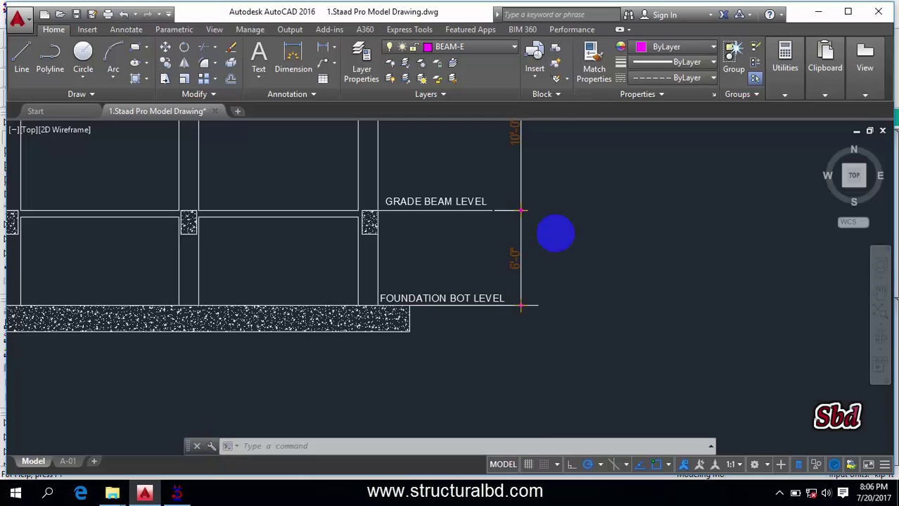
pyautogui.moveTo(497, 193)
pyautogui.mouseDown(button='middle')
pyautogui.moveTo(475, 206)
pyautogui.moveTo(482, 237)
pyautogui.mouseUp(button='middle')
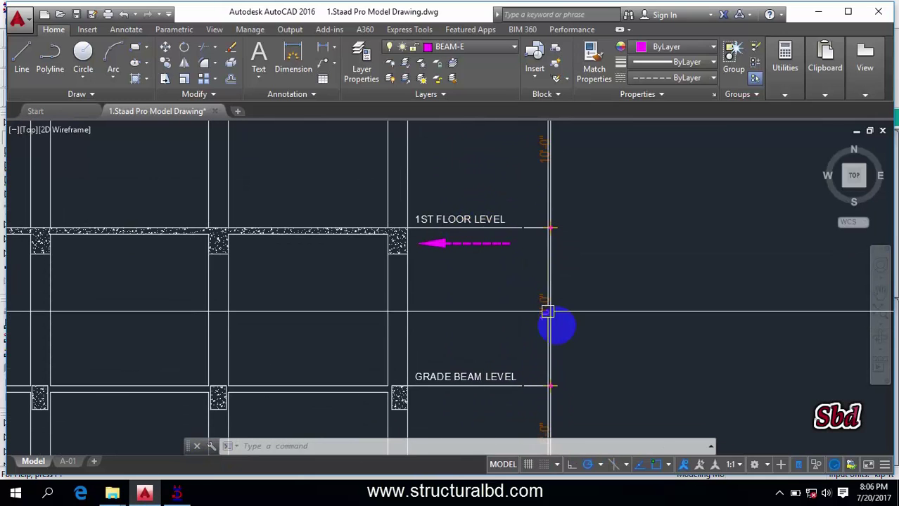
pyautogui.click(177, 493)
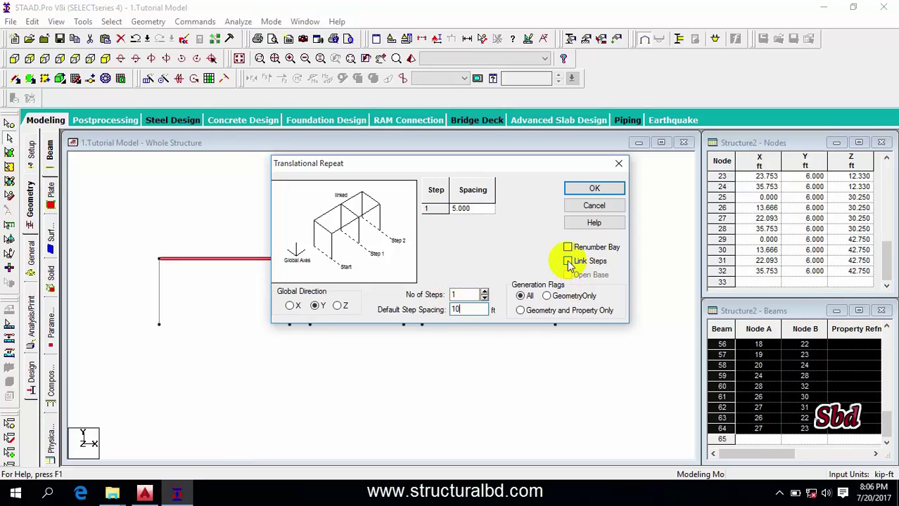
pyautogui.click(594, 189)
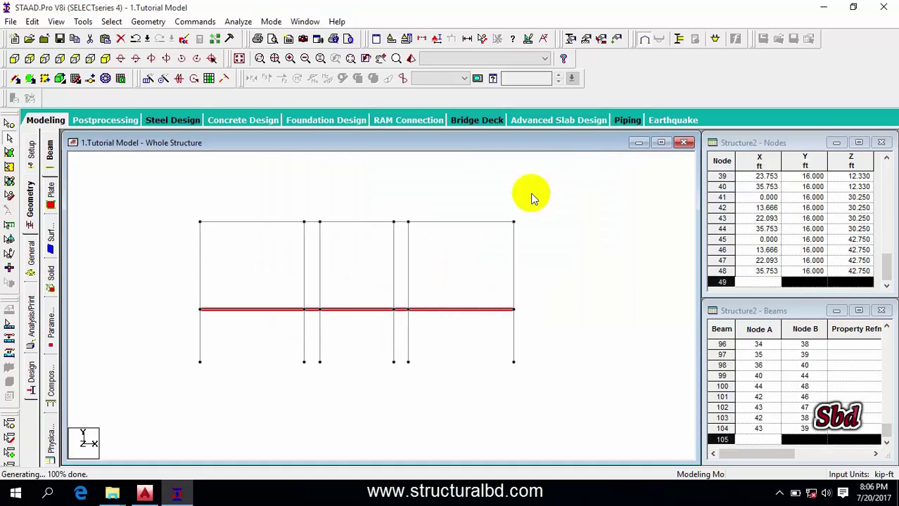
pyautogui.click(239, 58)
pyautogui.click(259, 209)
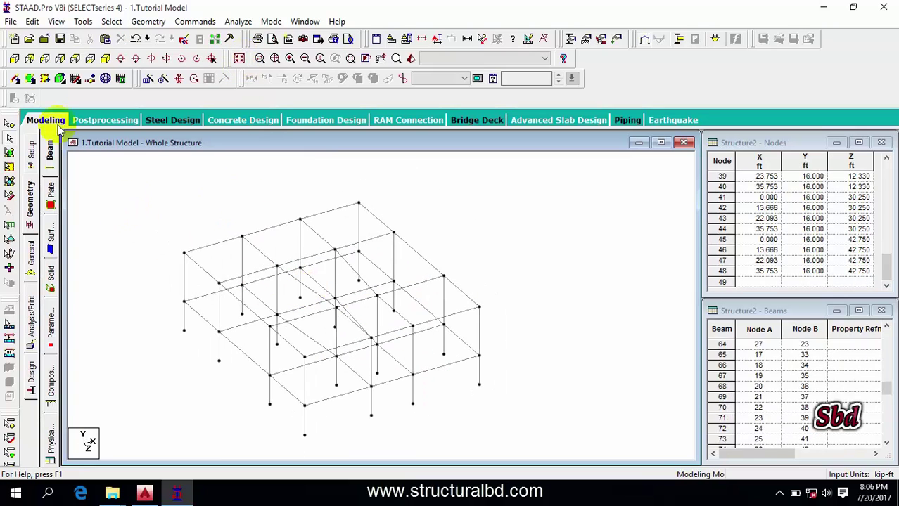
# - Select the first-floor beams in the front view and open them alone in a new view, shown isometrically
pyautogui.click(21, 78)
pyautogui.moveTo(97, 195); pyautogui.dragTo(581, 240)
pyautogui.rightClick(415, 155)
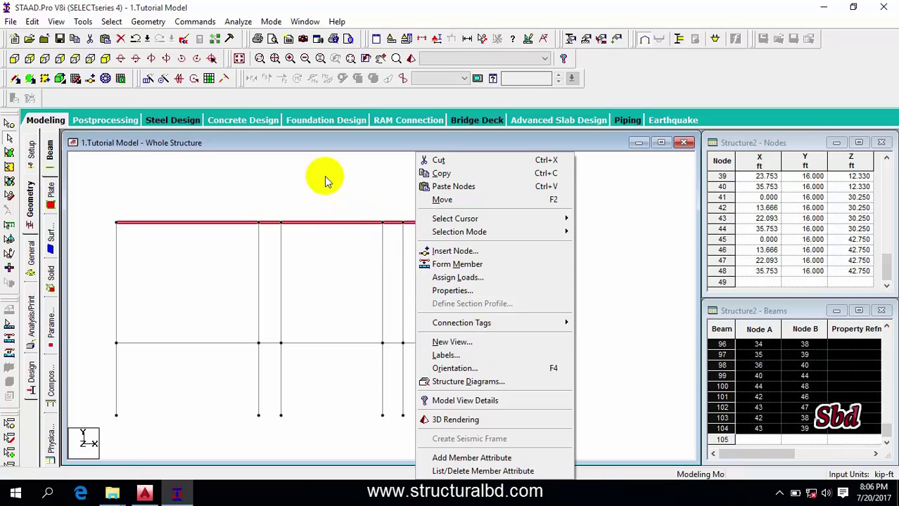
pyautogui.click(463, 342)
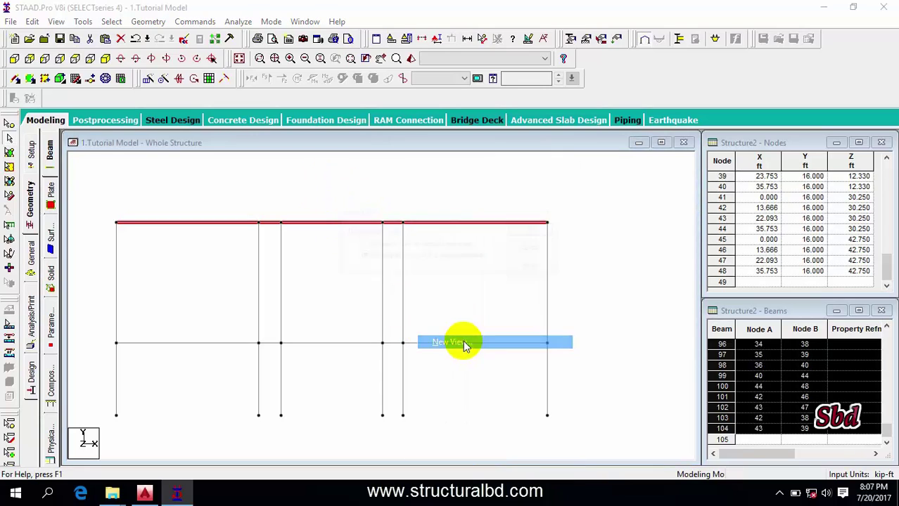
pyautogui.click(547, 230)
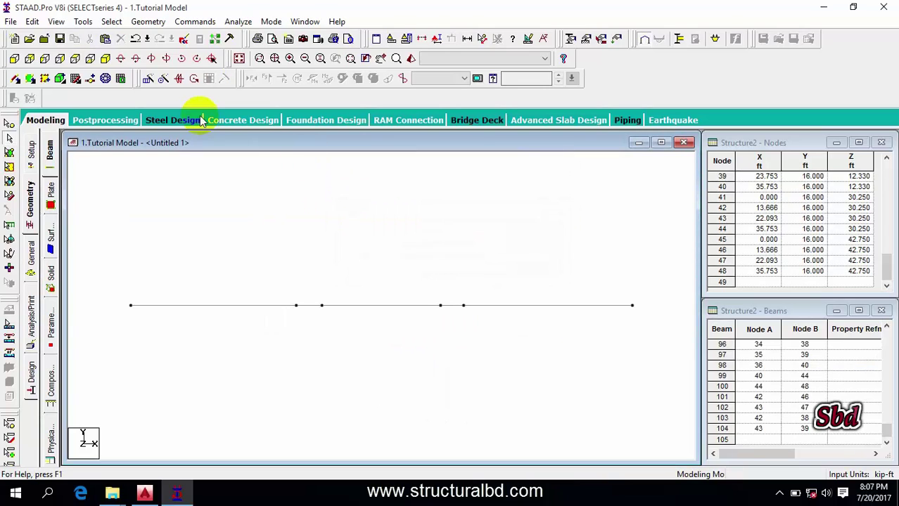
pyautogui.click(107, 60)
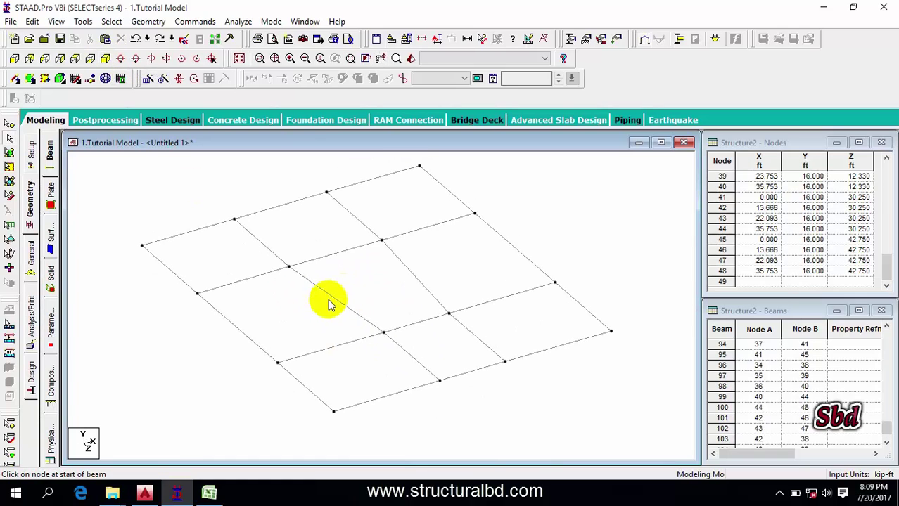
# - Delete the two skewed beams crossing the middle bay of the first-floor grid
pyautogui.click(327, 303)
pyautogui.click(407, 271)
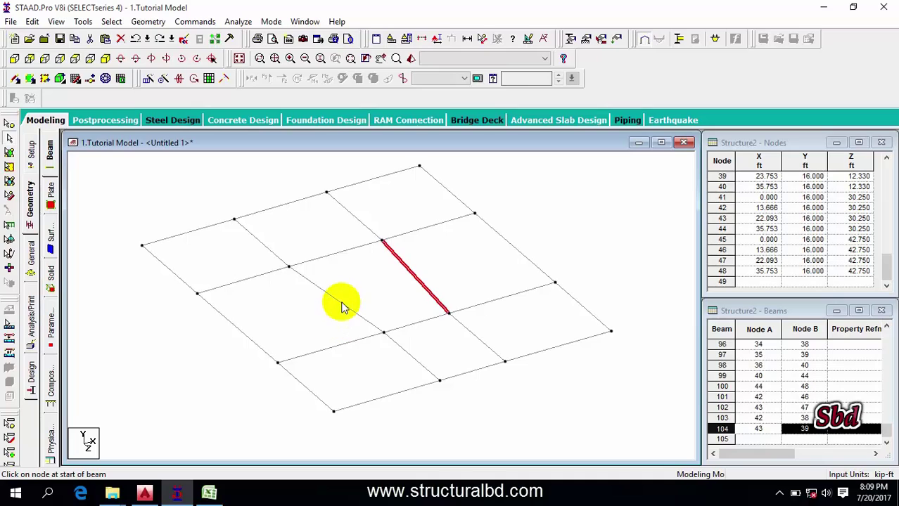
pyautogui.keyDown('ctrl'); pyautogui.click(342, 303); pyautogui.keyUp('ctrl')
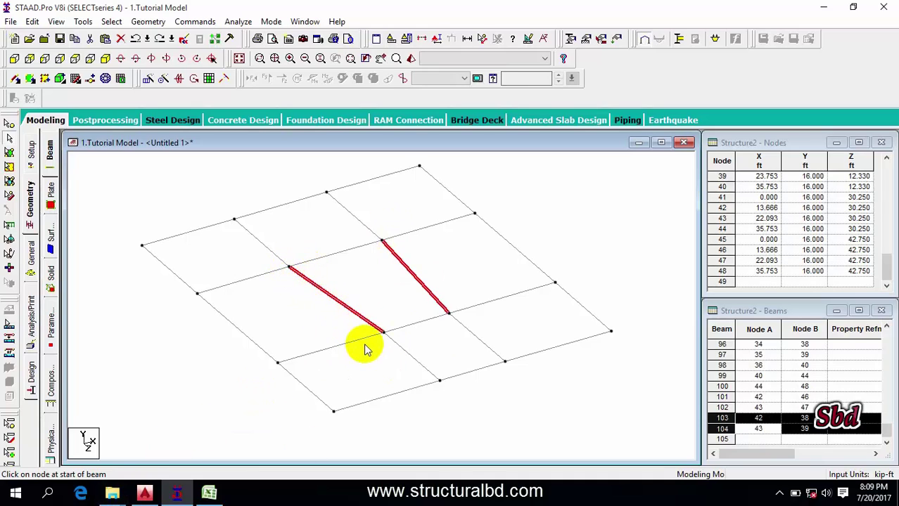
pyautogui.press('Delete')
pyautogui.click(499, 275)
# - Check the floor beam layout in AutoCAD and the length of the beam between nodes 37 and 38 in STAAD.Pro
pyautogui.click(144, 492)
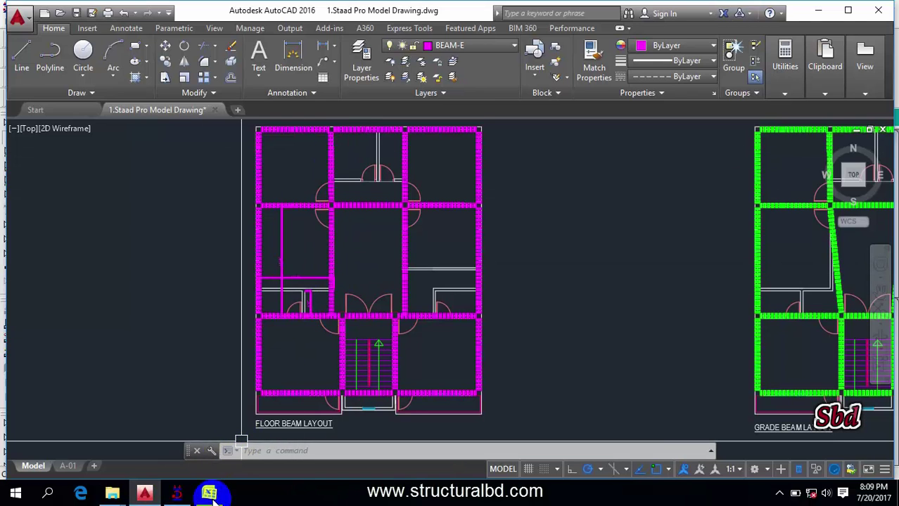
pyautogui.click(177, 493)
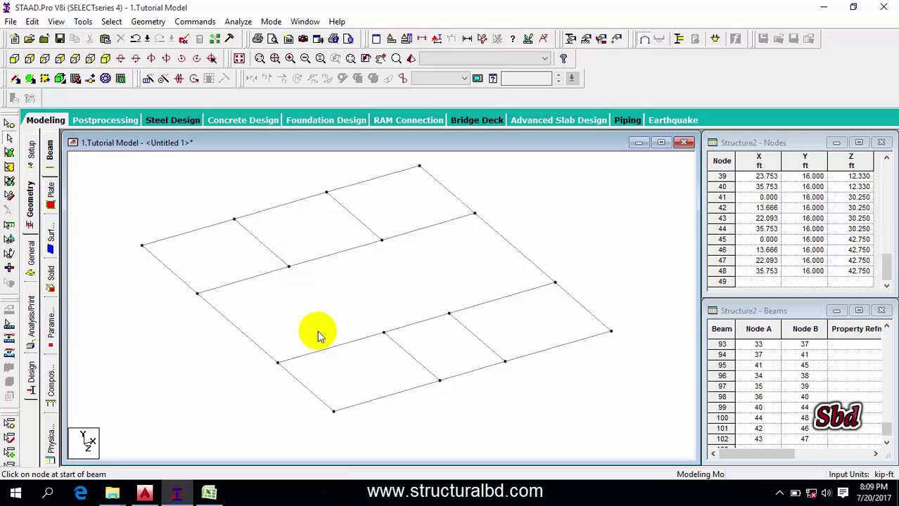
pyautogui.doubleClick(255, 280)
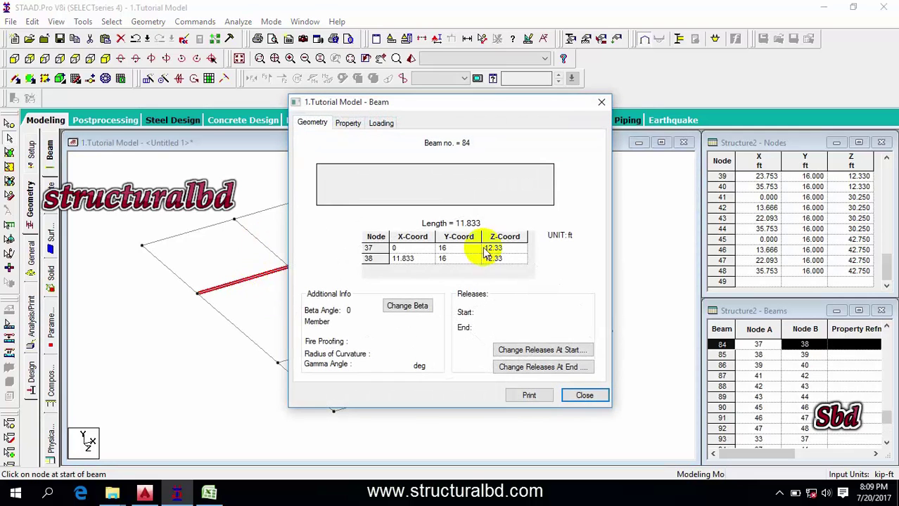
pyautogui.click(584, 395)
# - Insert a node into the beam between nodes 41 and 42 at a distance of 11.833 ft from node 41
pyautogui.click(320, 355)
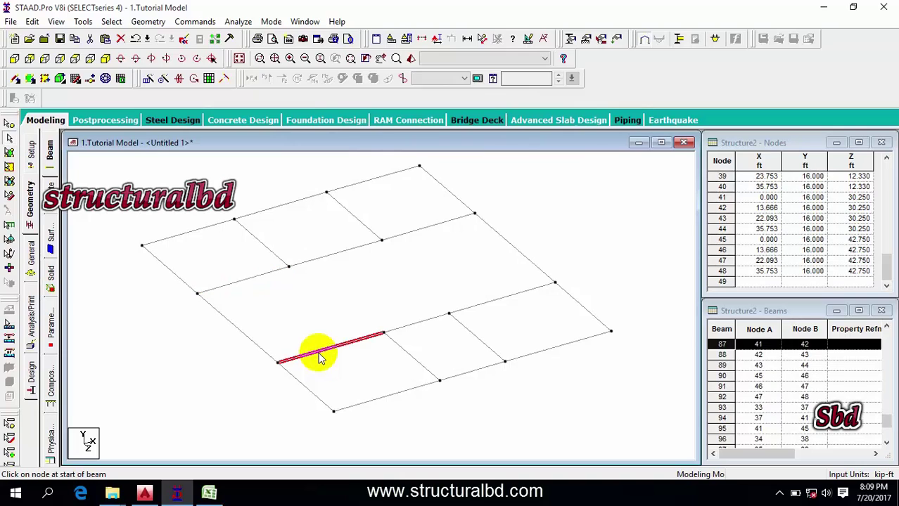
pyautogui.click(91, 80)
pyautogui.click(377, 239)
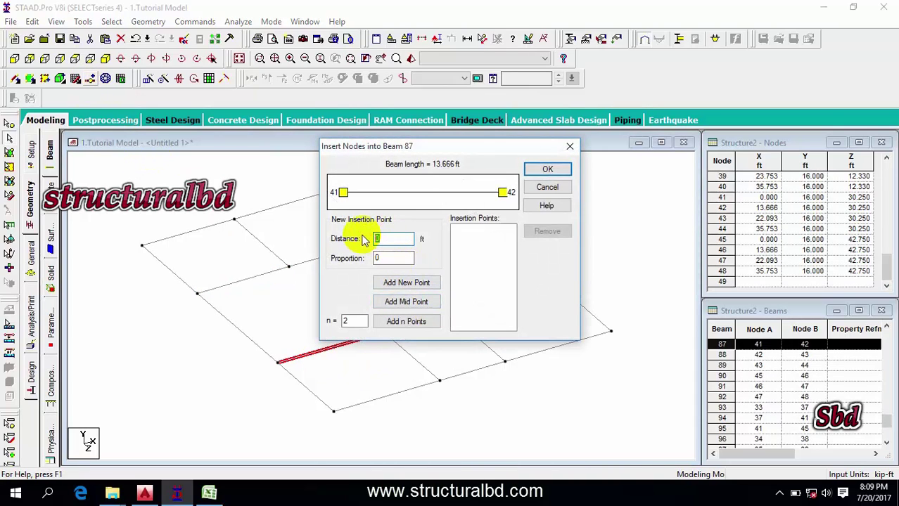
pyautogui.write('11.833')
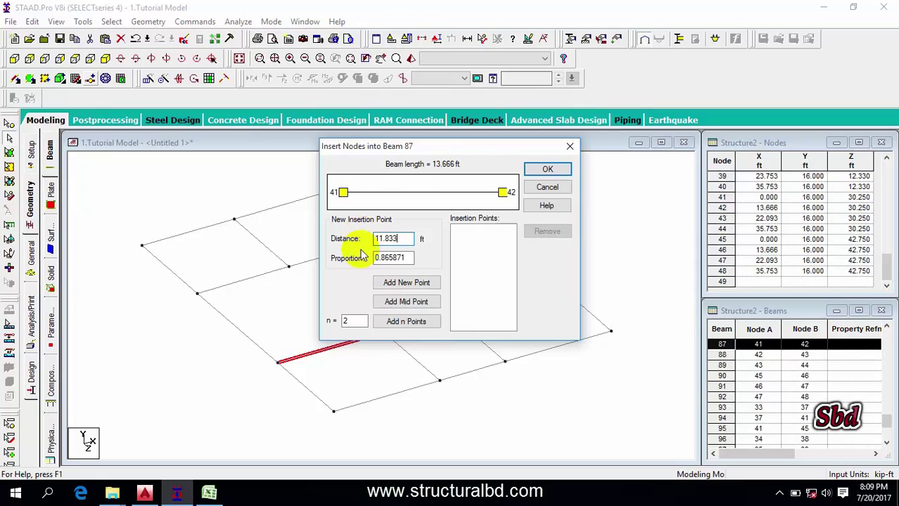
pyautogui.click(552, 170)
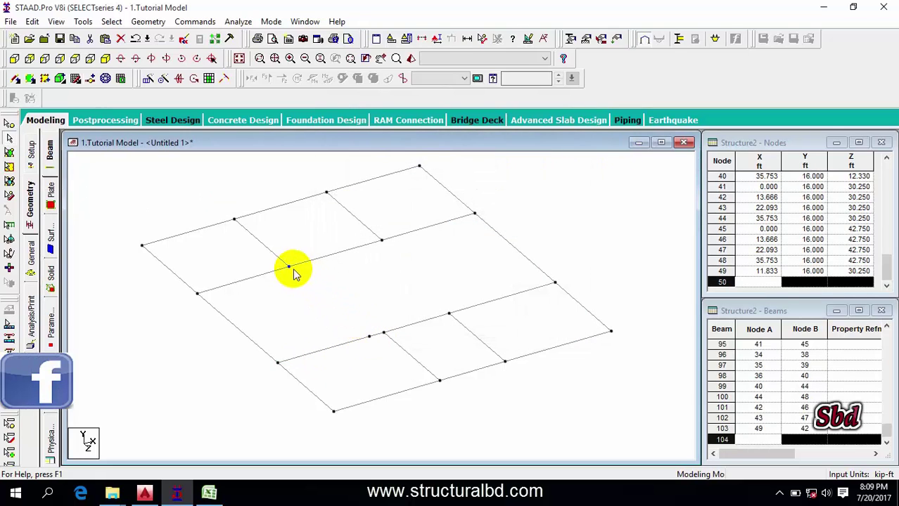
# - Add a straight beam across the middle bay from the inserted node to node 38
pyautogui.click(16, 81)
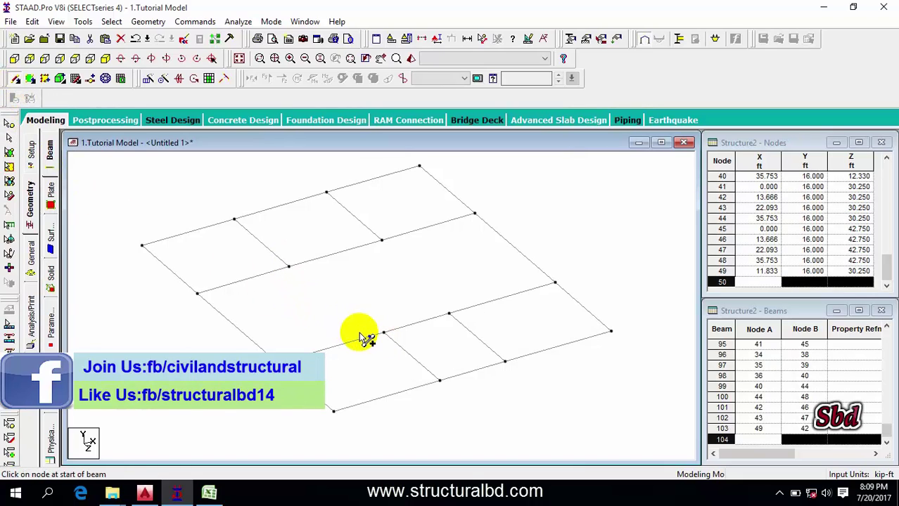
pyautogui.click(369, 336)
pyautogui.click(288, 266)
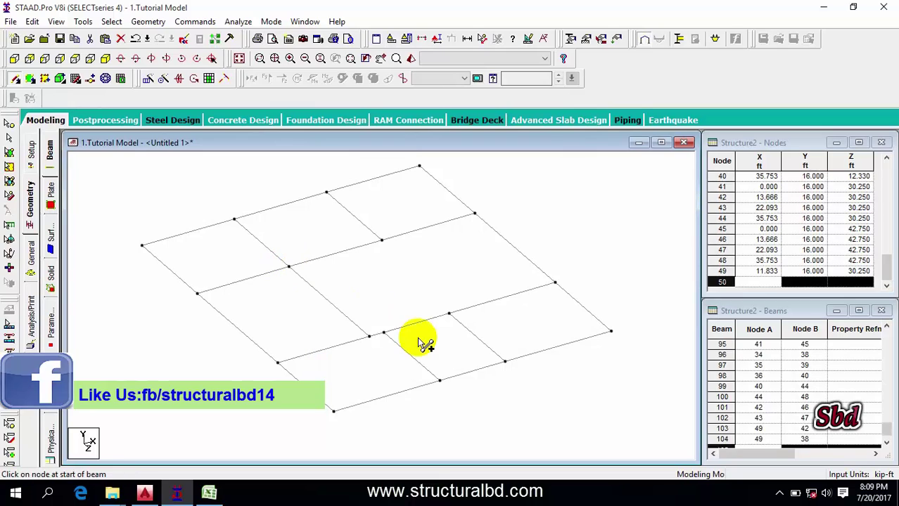
pyautogui.press('Return')
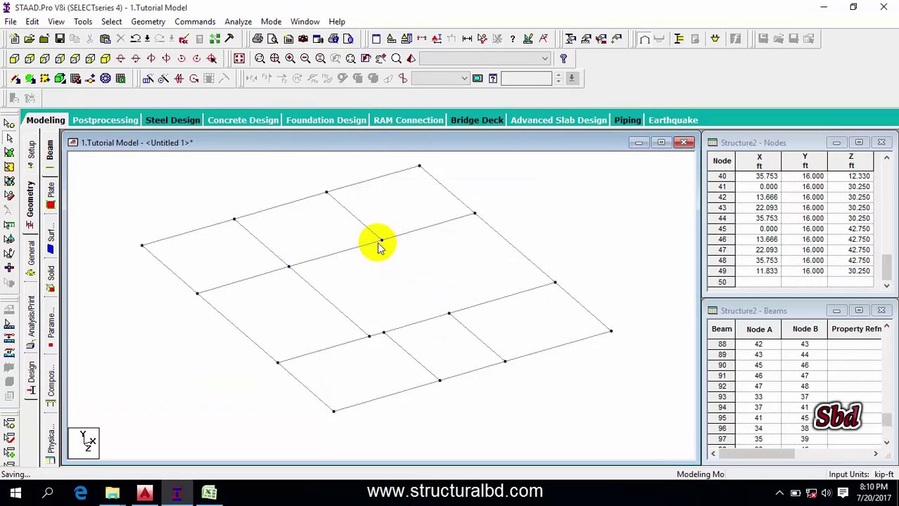
# - Check the length of the beam between nodes 38 and 39 and measure the distance from the inserted node to node 43
pyautogui.doubleClick(343, 256)
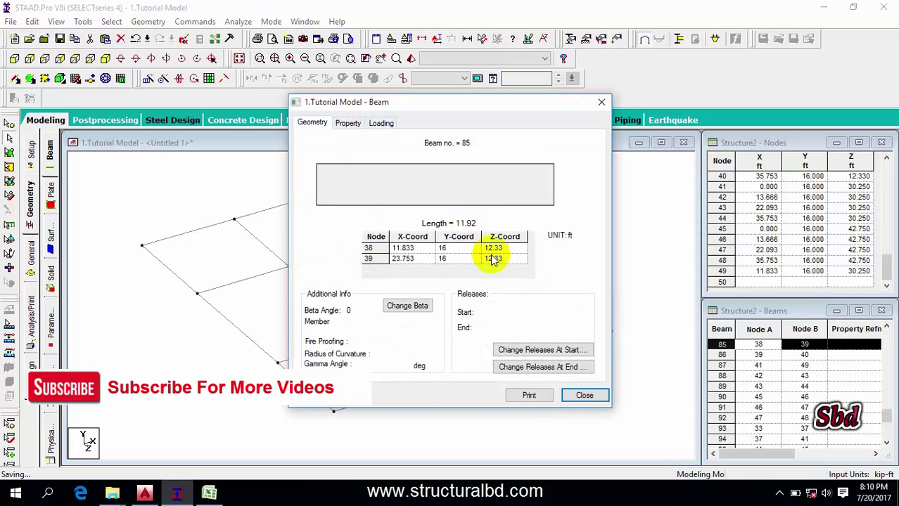
pyautogui.click(584, 395)
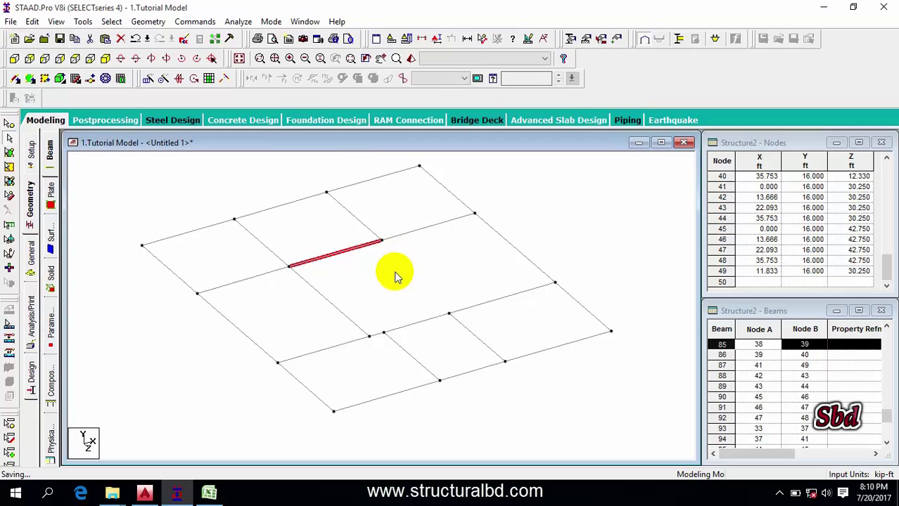
pyautogui.click(394, 273)
pyautogui.click(482, 39)
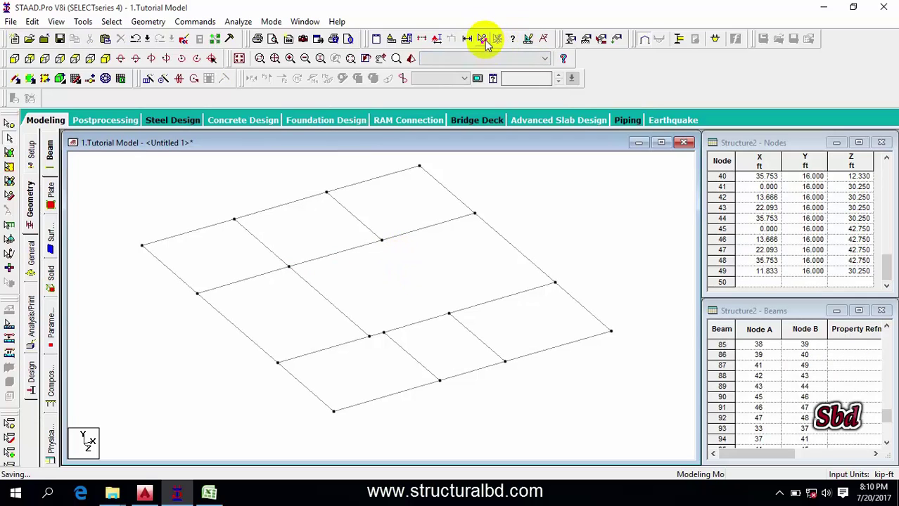
pyautogui.click(382, 333)
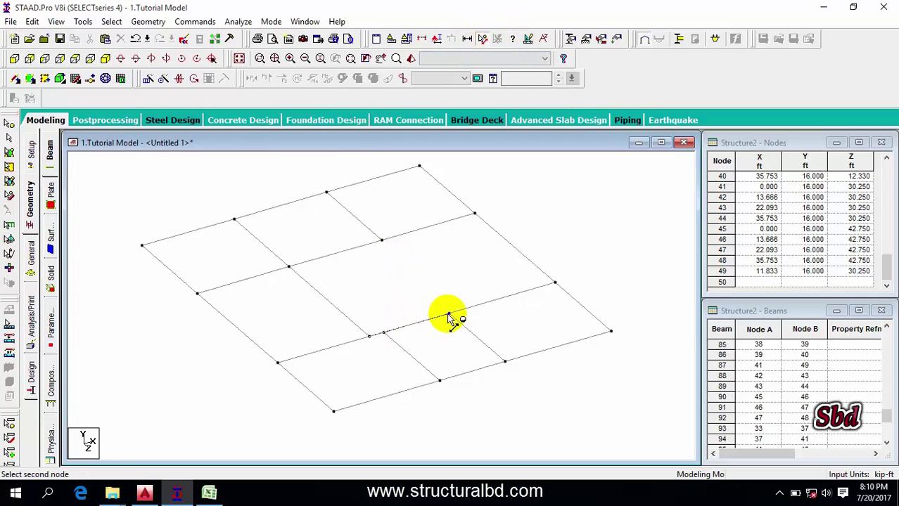
pyautogui.click(449, 315)
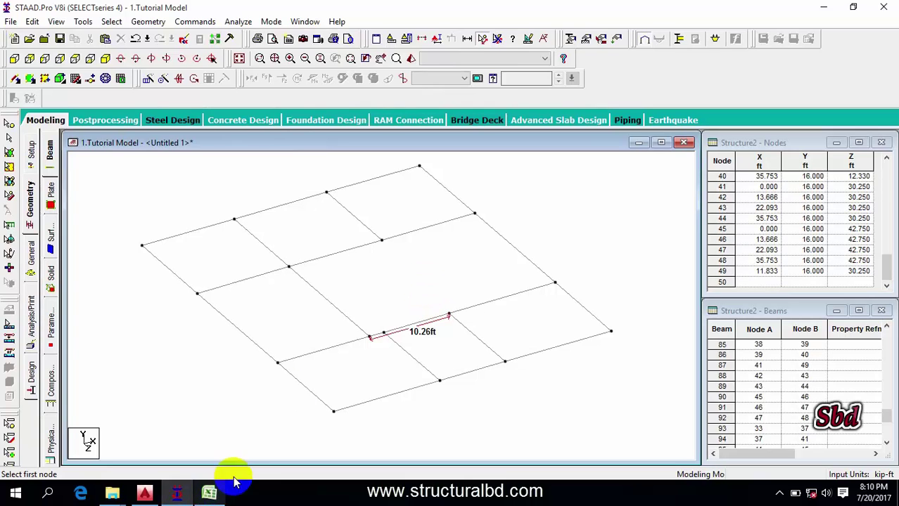
# - Switch to Excel and calculate 11.92 minus 10.26 in cell H11
pyautogui.click(209, 495)
pyautogui.write('=11.92-10.2')
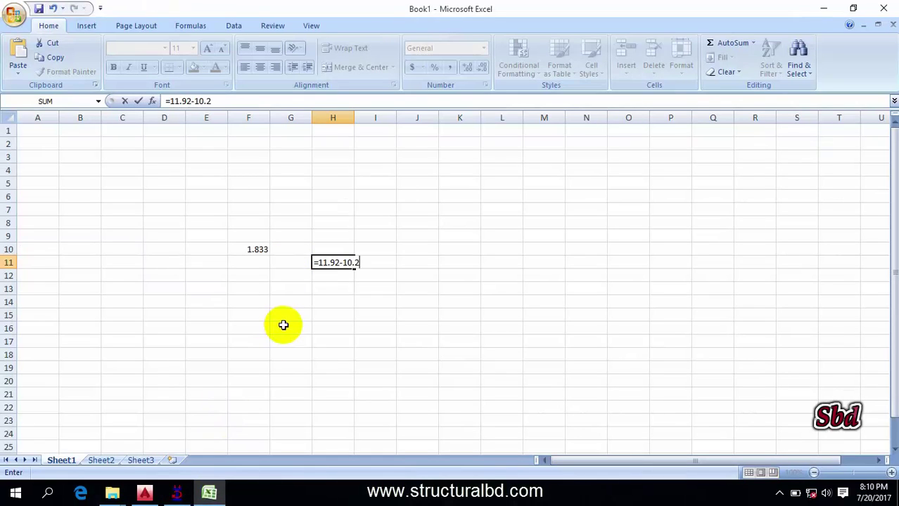
pyautogui.press('Return')
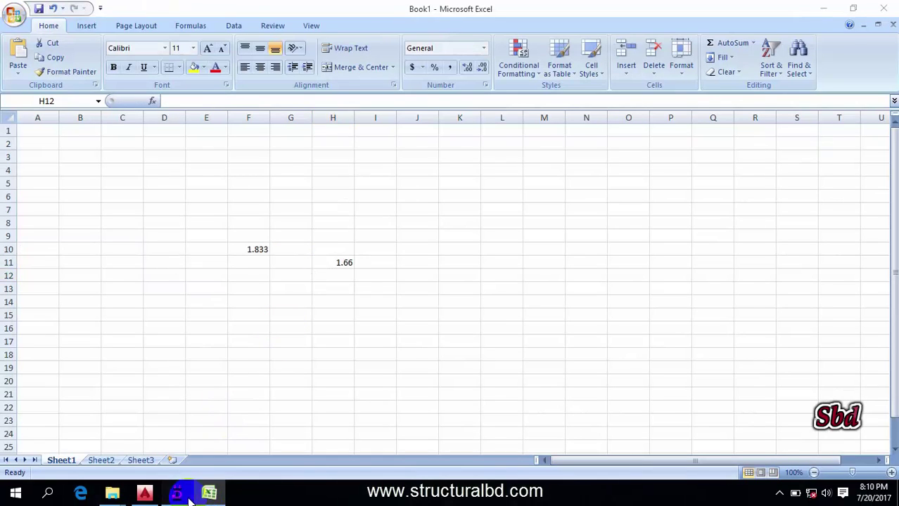
# - Back in STAAD.Pro, insert a node into the beam between nodes 43 and 44 at a distance of 1.66 ft from node 43
pyautogui.click(181, 495)
pyautogui.click(467, 308)
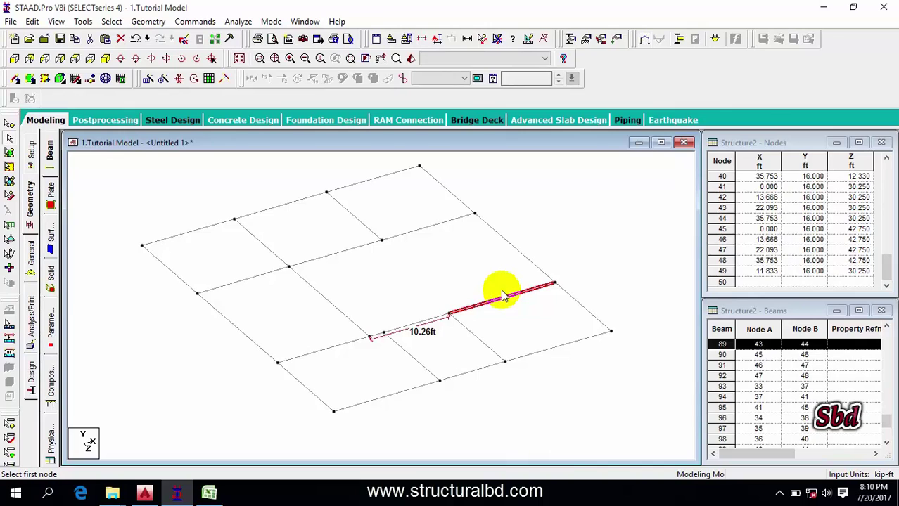
pyautogui.click(92, 79)
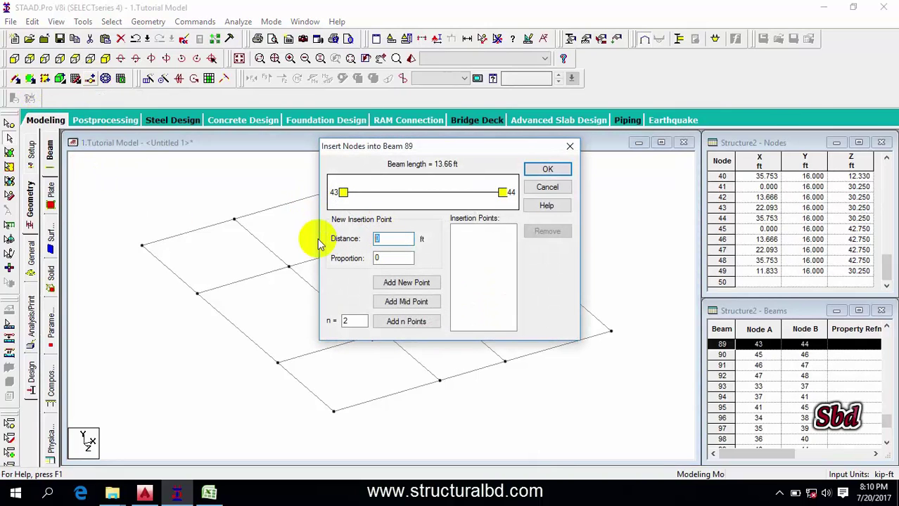
pyautogui.write('1.66')
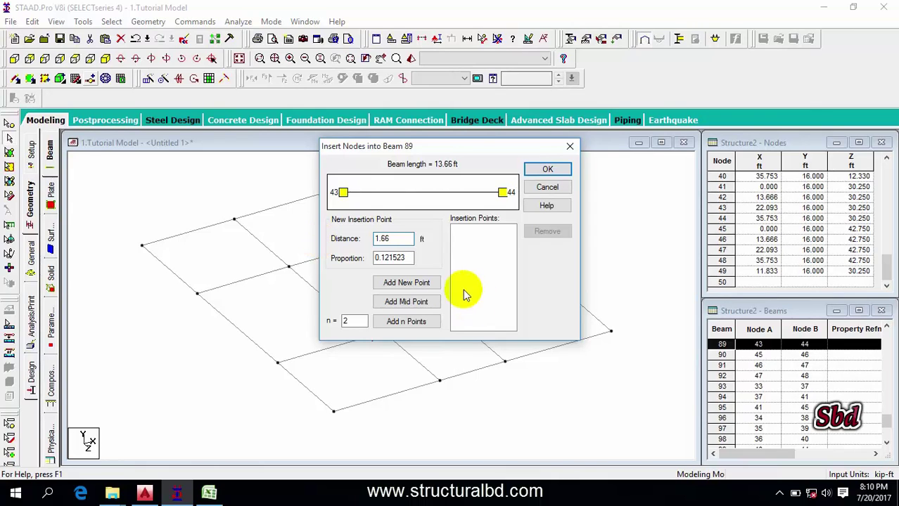
pyautogui.click(420, 282)
pyautogui.click(547, 170)
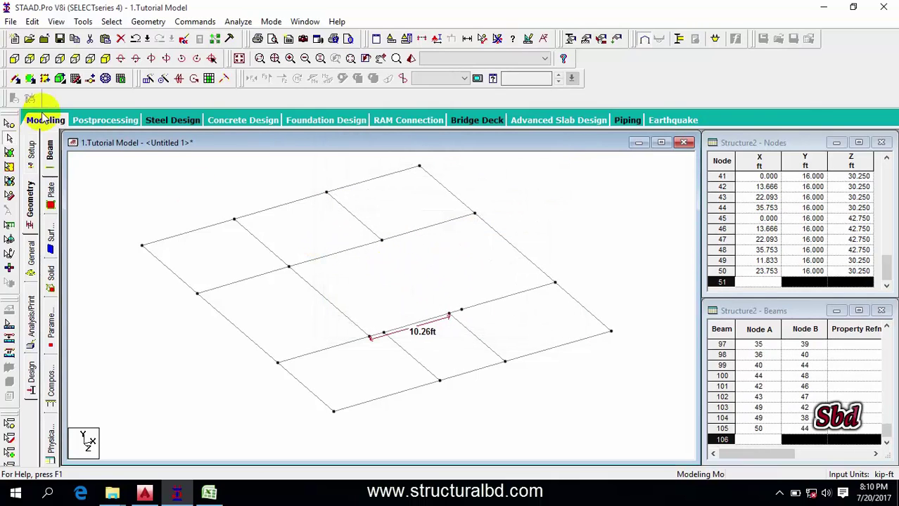
# - Add a straight beam across the middle bay from the inserted node to node 39
pyautogui.click(16, 80)
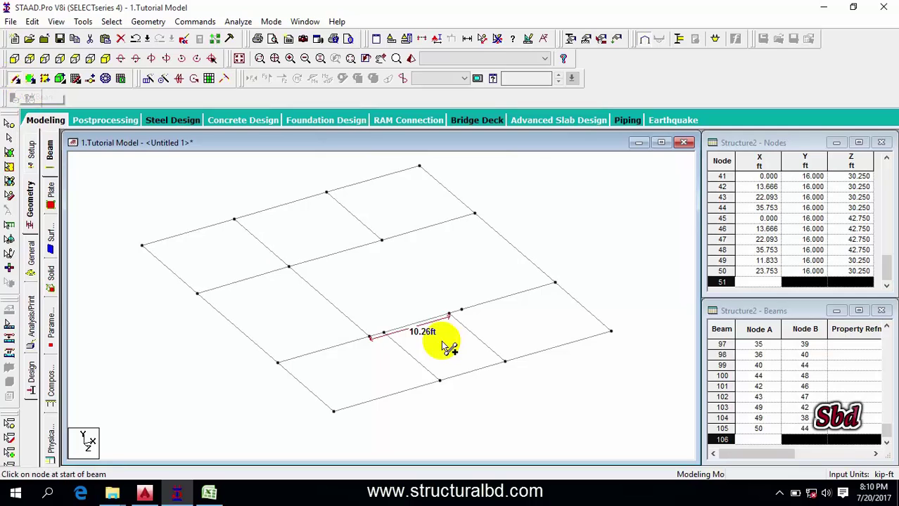
pyautogui.click(461, 309)
pyautogui.click(382, 241)
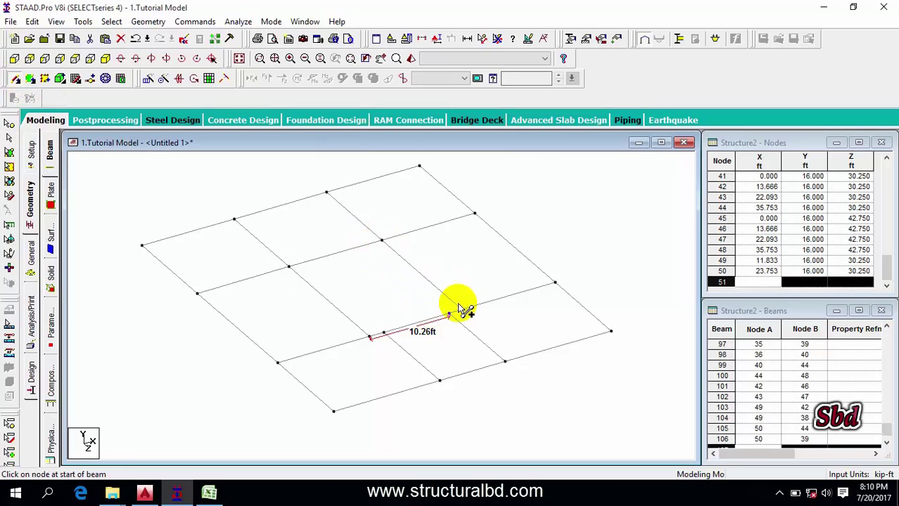
pyautogui.scroll(3, 396, 288)
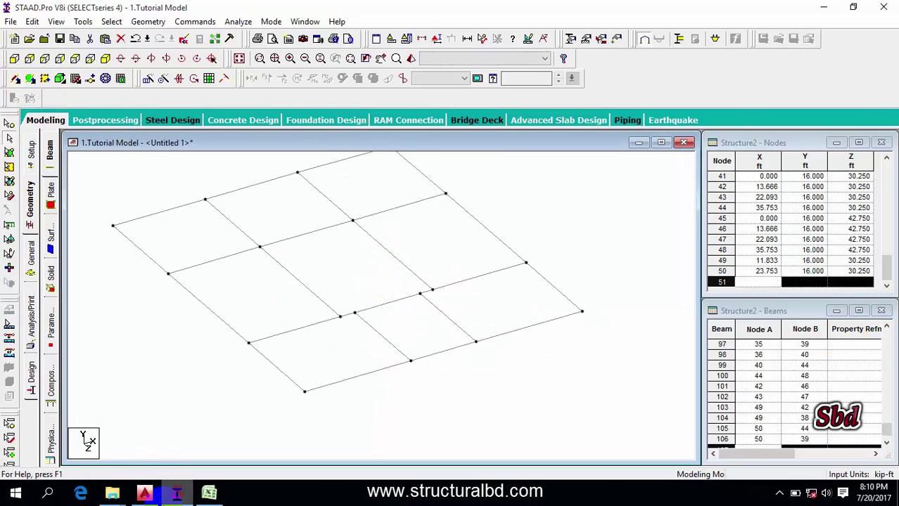
# - Examine the floor beam layout and the veranda and stair area of the floor plan in AutoCAD
pyautogui.hotkey('alt', 'Tab')
pyautogui.scroll(-4, 387, 253)
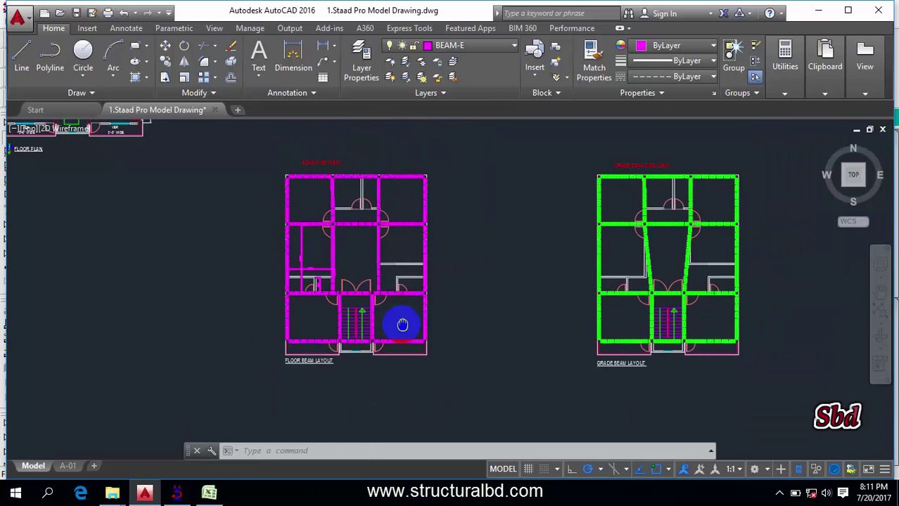
pyautogui.hotkey('alt', 'Tab')
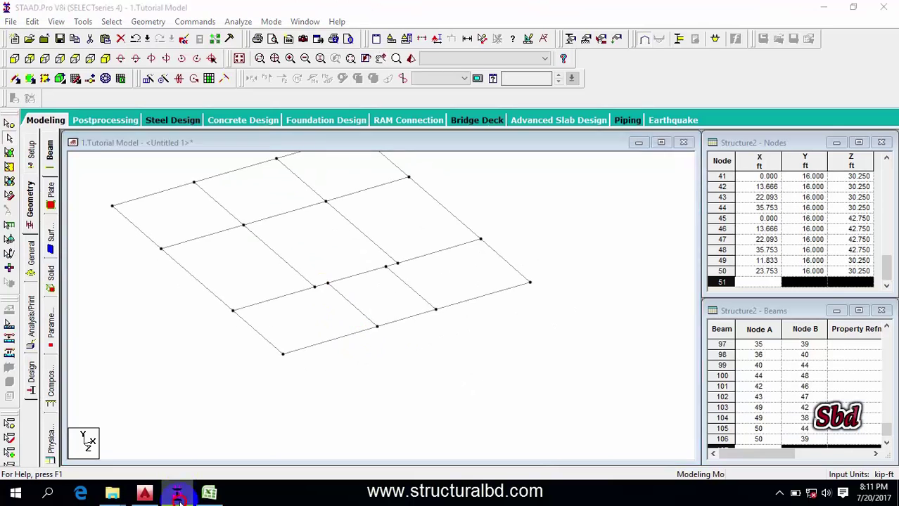
pyautogui.click(209, 492)
pyautogui.click(144, 492)
pyautogui.scroll(3, 291, 315)
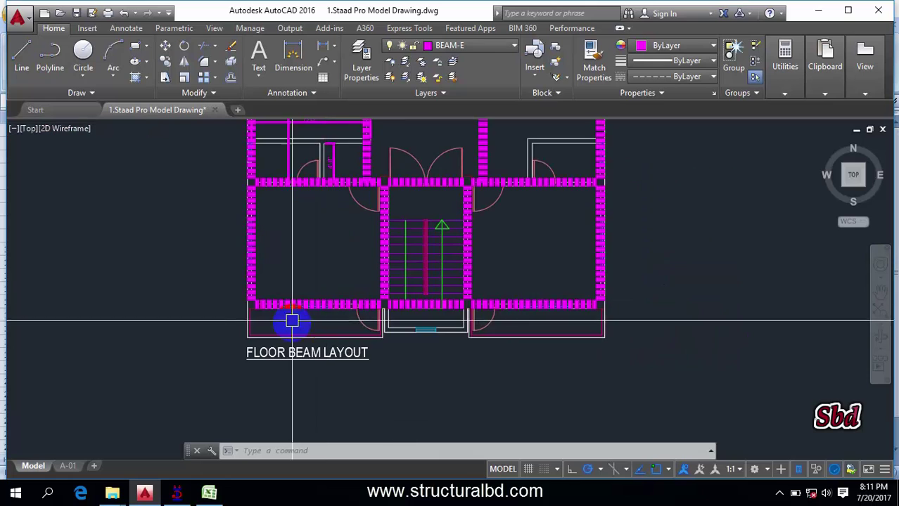
pyautogui.scroll(-4, 139, 281)
pyautogui.scroll(6, 253, 317)
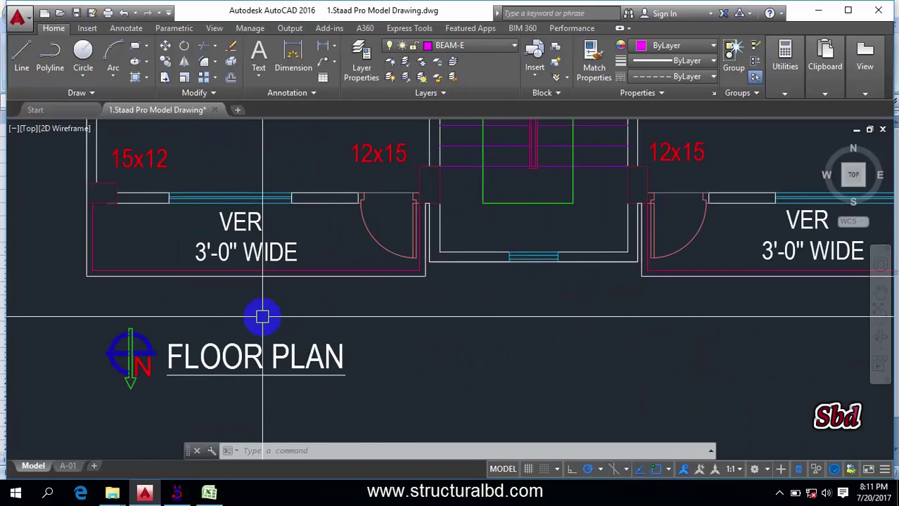
pyautogui.scroll(-4, 256, 315)
pyautogui.scroll(4, 282, 274)
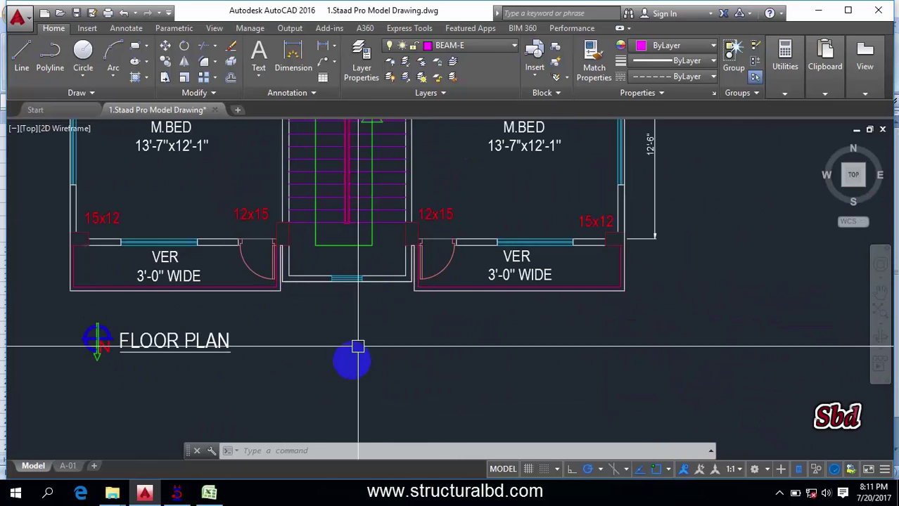
pyautogui.scroll(-2, 288, 324)
# - Add a vertical linear dimension from the stair column to the outer wall line on the floor plan and check the veranda widths
pyautogui.click(321, 46)
pyautogui.scroll(3, 288, 270)
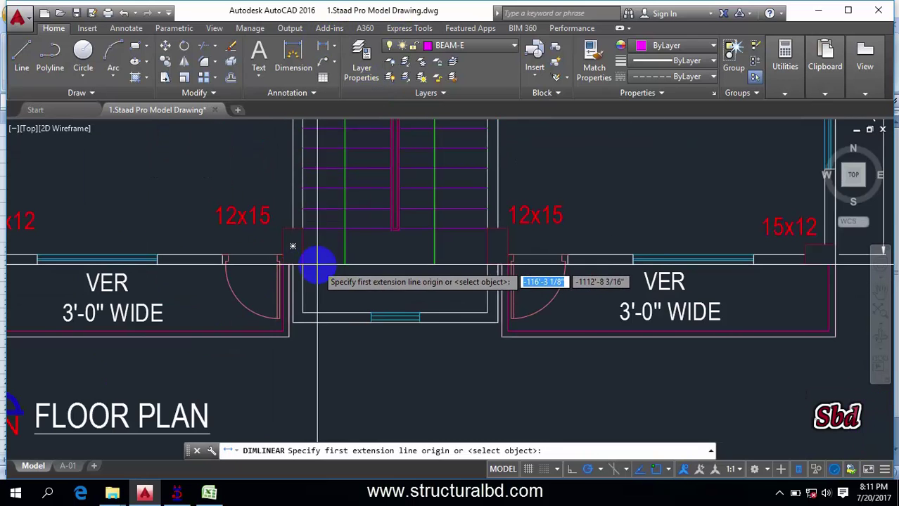
pyautogui.click(293, 247)
pyautogui.click(311, 328)
pyautogui.scroll(2, 324, 298)
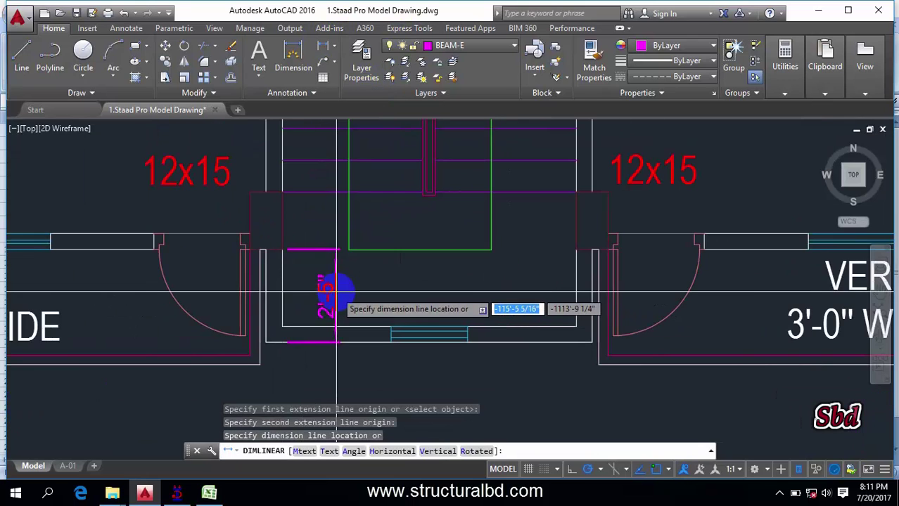
pyautogui.click(337, 297)
pyautogui.scroll(-5, 378, 242)
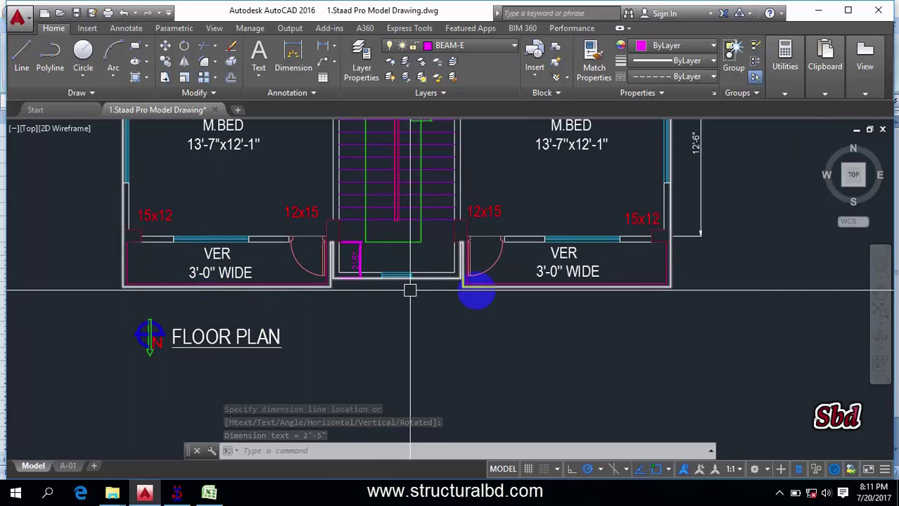
pyautogui.scroll(3, 333, 281)
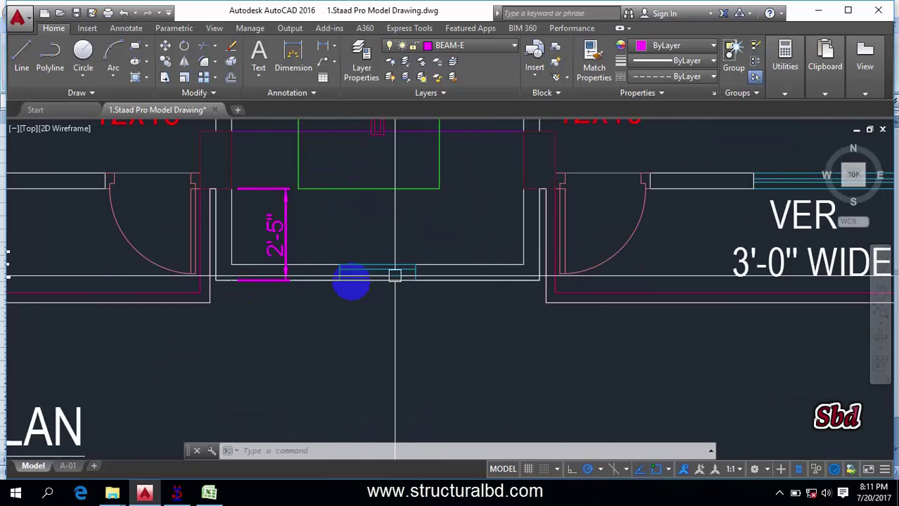
pyautogui.scroll(-3, 432, 271)
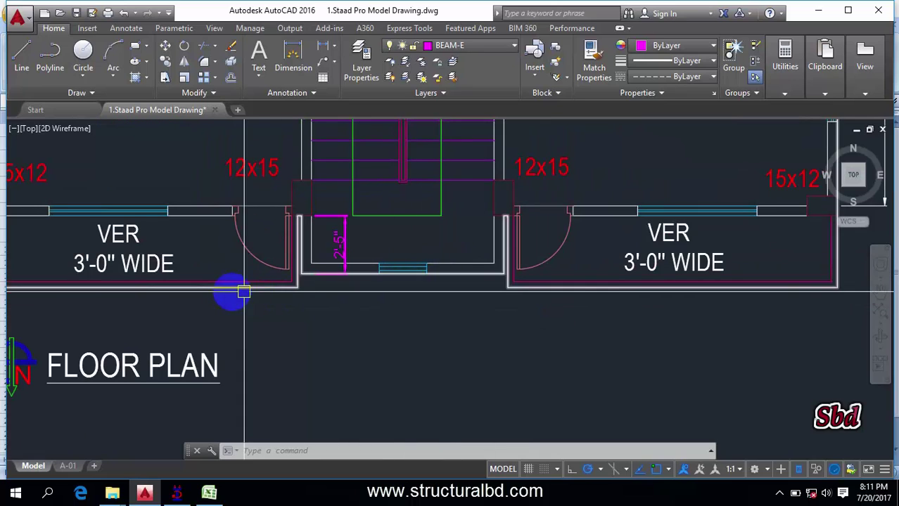
pyautogui.scroll(-2, 742, 267)
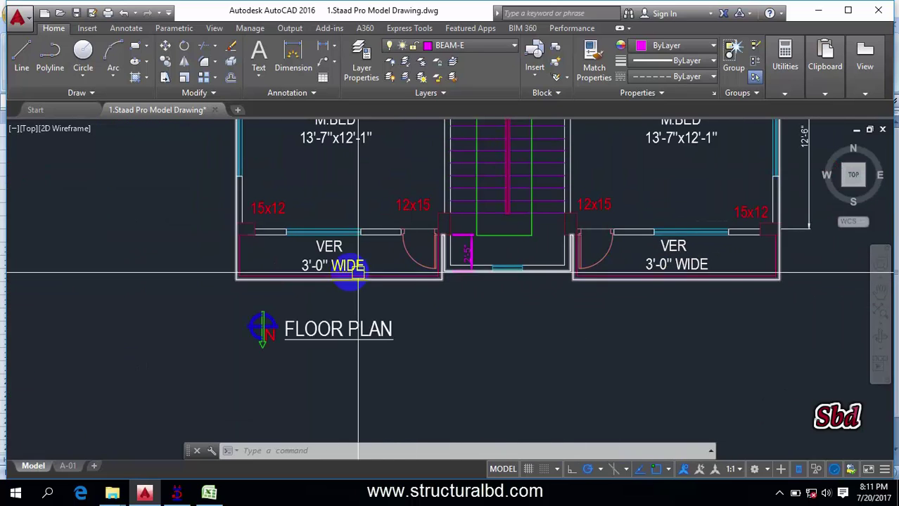
# - In STAAD.Pro, repeat the three edge beams between nodes 45 and 48 once in the Z direction at 3 ft spacing with linked steps
pyautogui.click(178, 498)
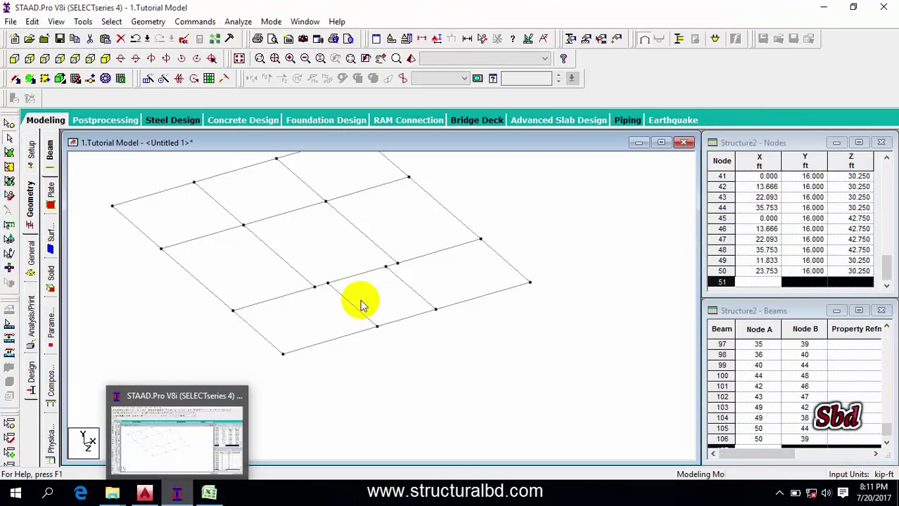
pyautogui.click(331, 340)
pyautogui.keyDown('ctrl'); pyautogui.click(421, 314); pyautogui.keyUp('ctrl')
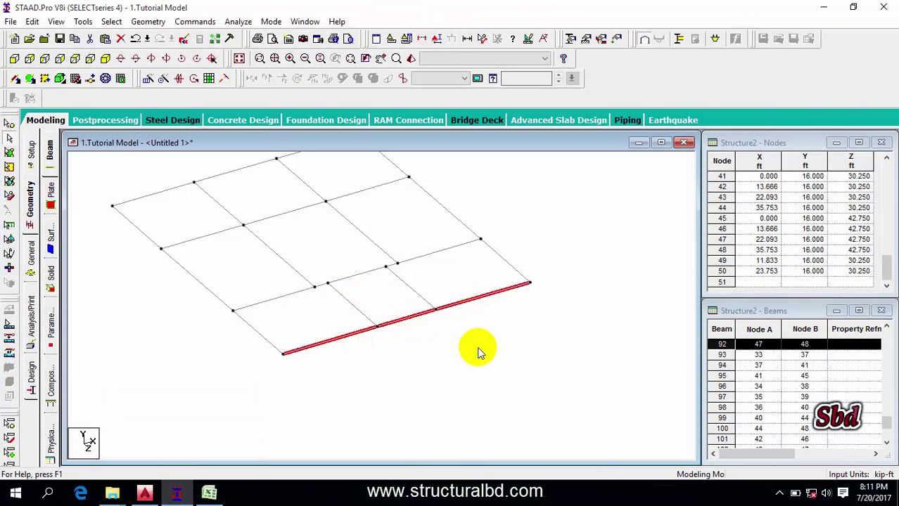
pyautogui.click(149, 80)
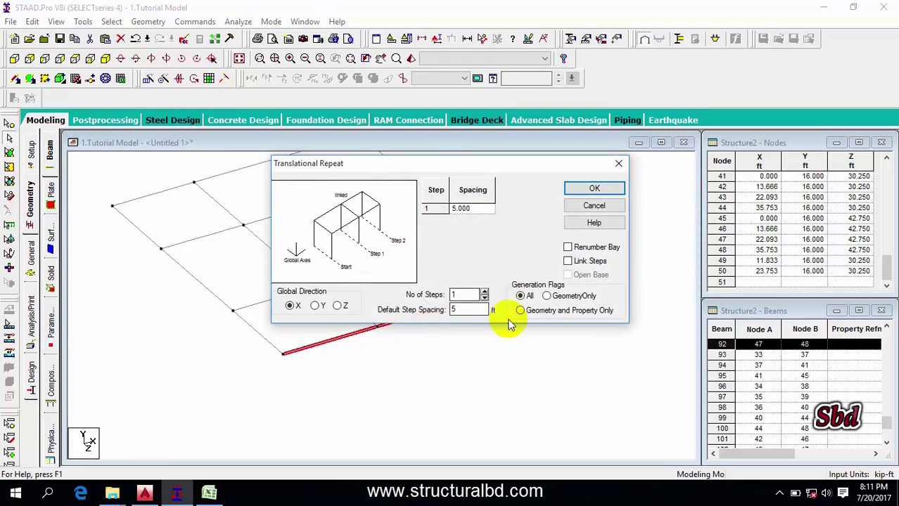
pyautogui.click(338, 307)
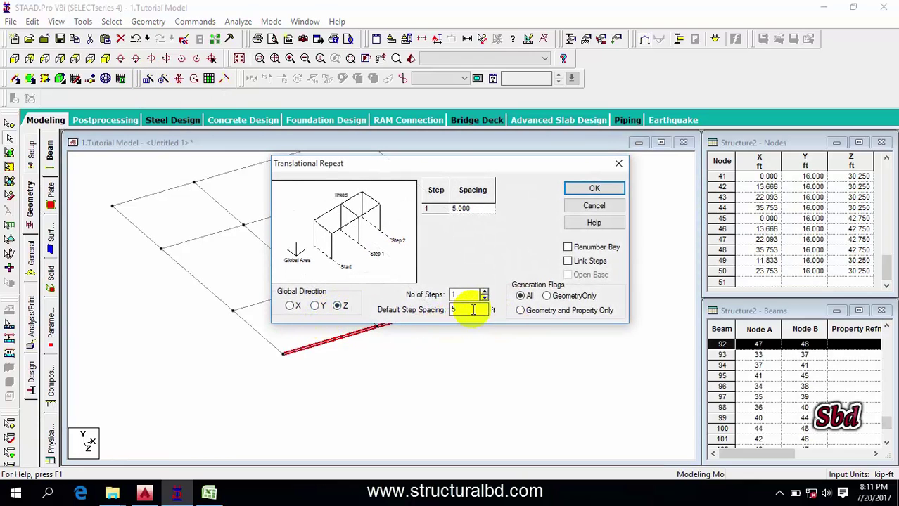
pyautogui.write('3')
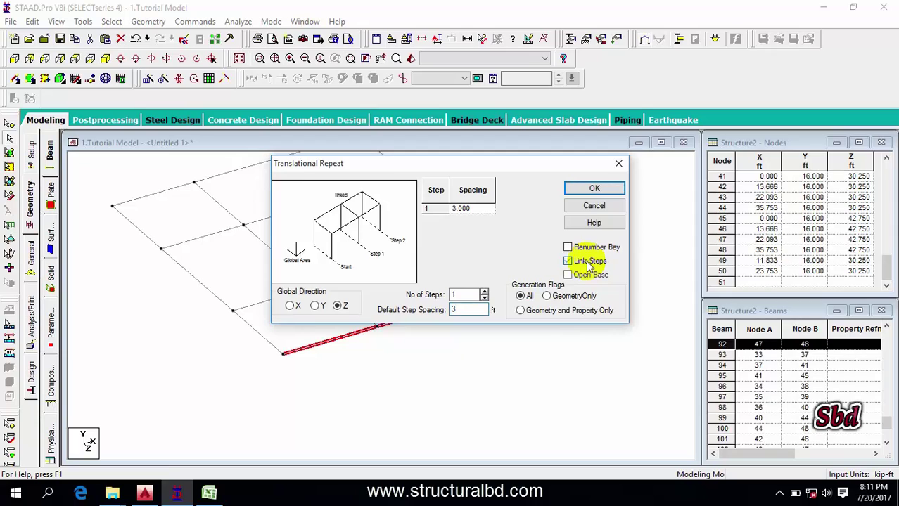
pyautogui.click(594, 190)
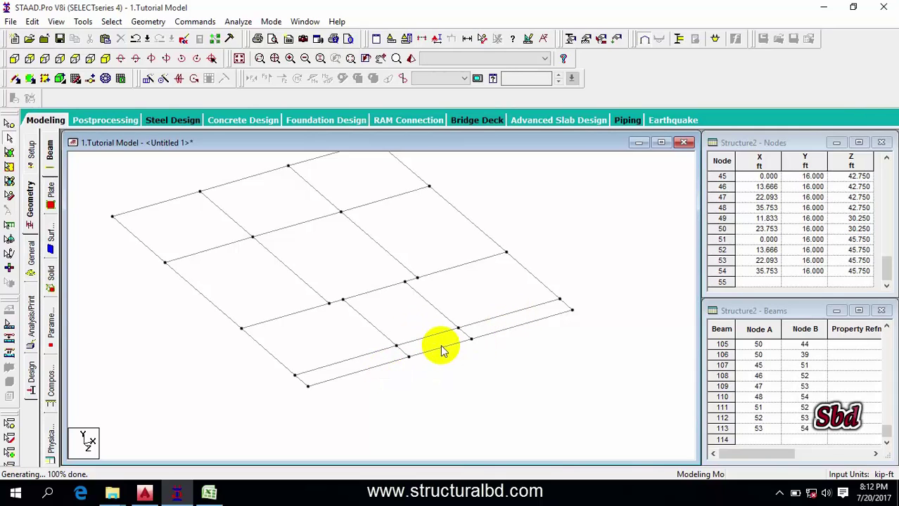
# - Display the whole structure and inspect the frame in the wireframe and rendered views
pyautogui.click(209, 492)
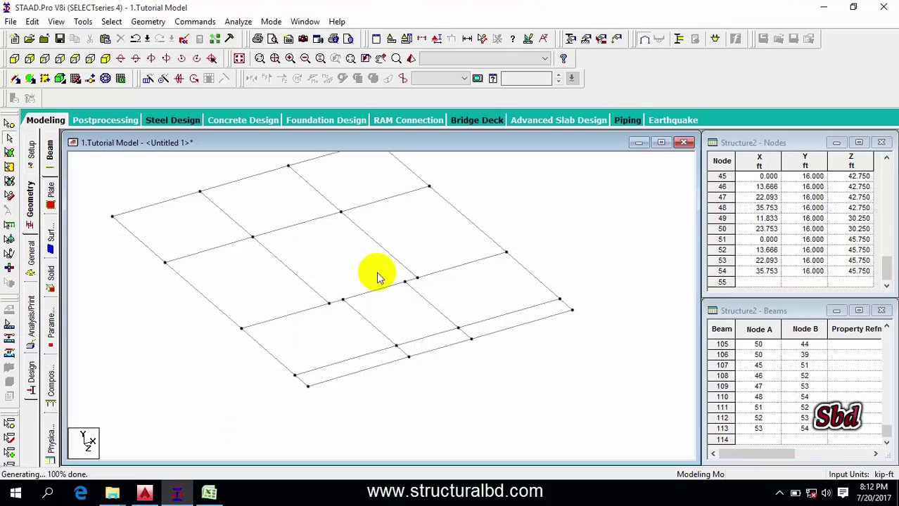
pyautogui.moveTo(378, 277); pyautogui.dragTo(343, 315, button='middle')
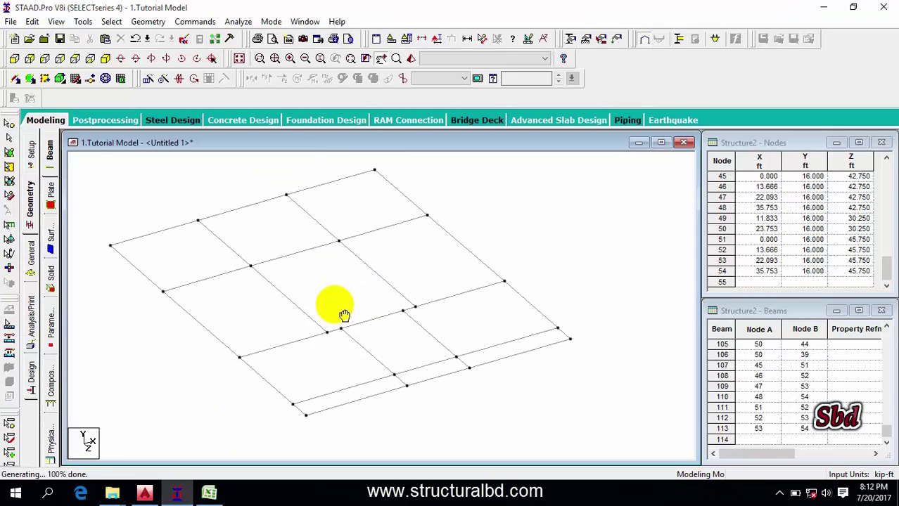
pyautogui.click(239, 60)
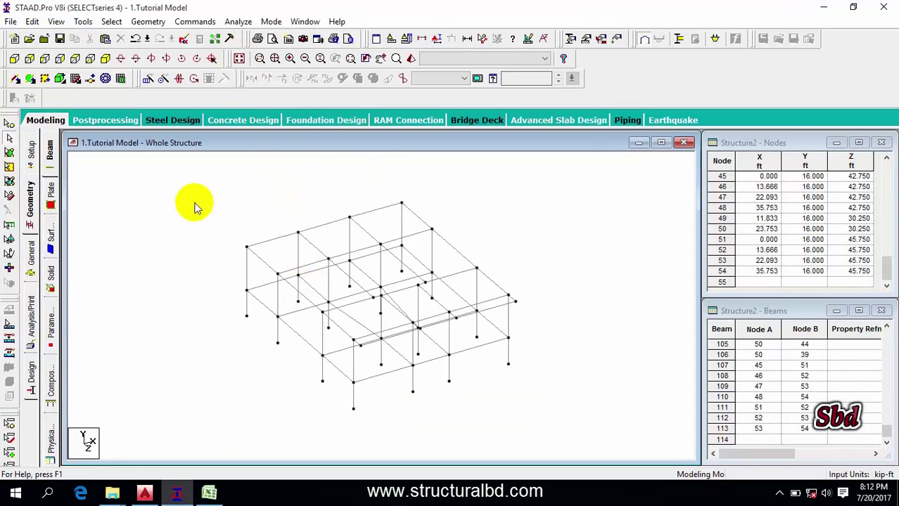
pyautogui.click(410, 59)
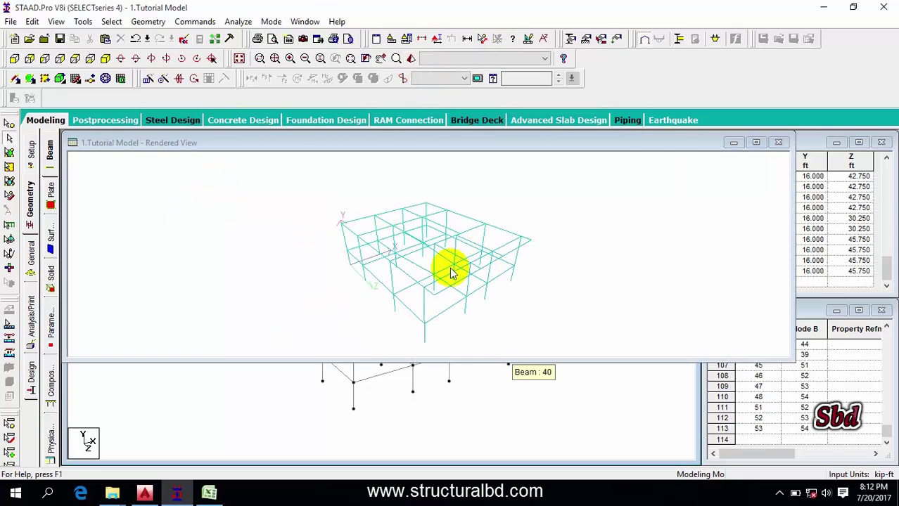
pyautogui.moveTo(458, 272); pyautogui.dragTo(705, 180)
pyautogui.click(777, 144)
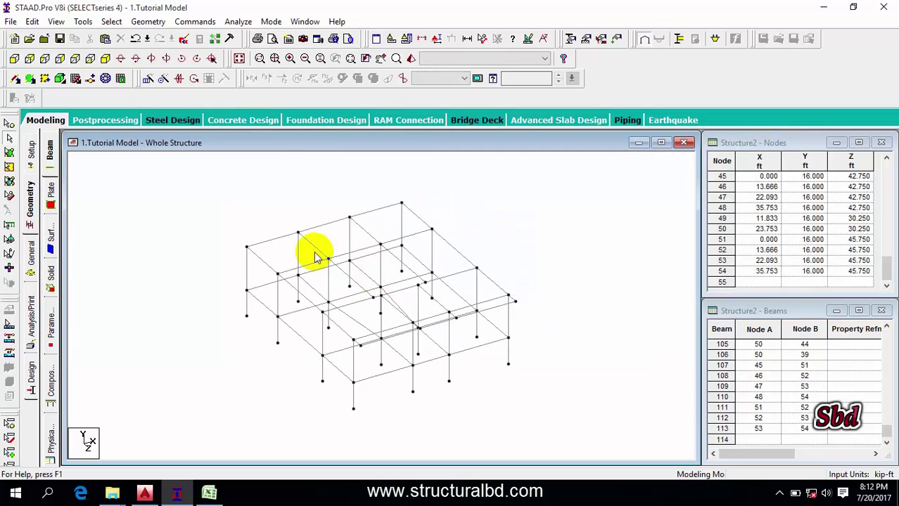
pyautogui.scroll(2, 224, 334)
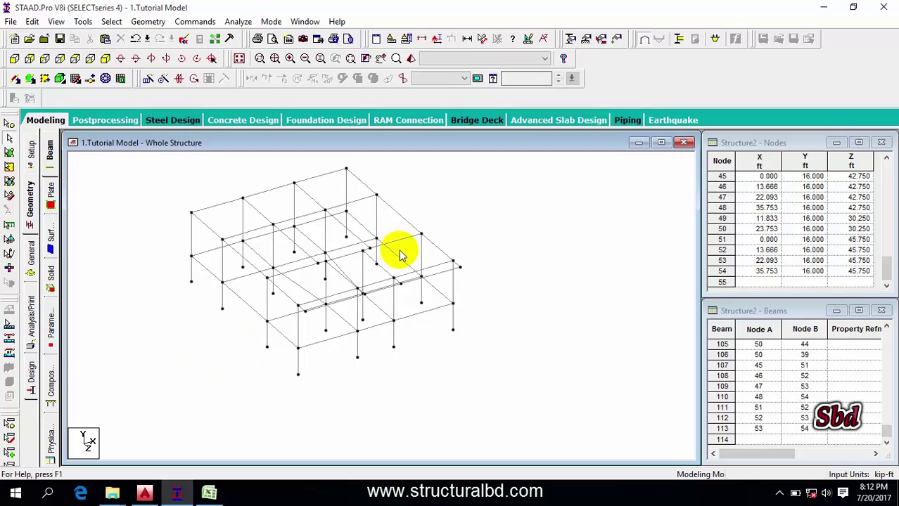
pyautogui.moveTo(322, 270); pyautogui.dragTo(347, 296, button='middle')
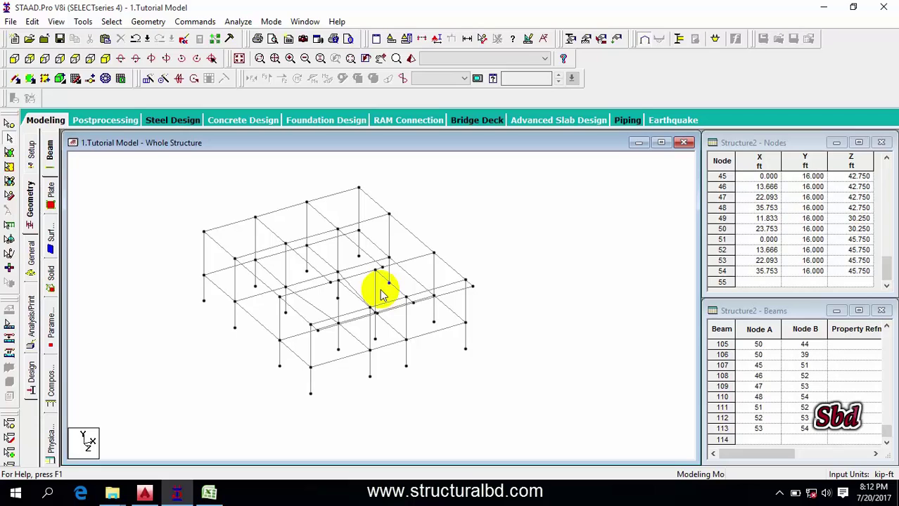